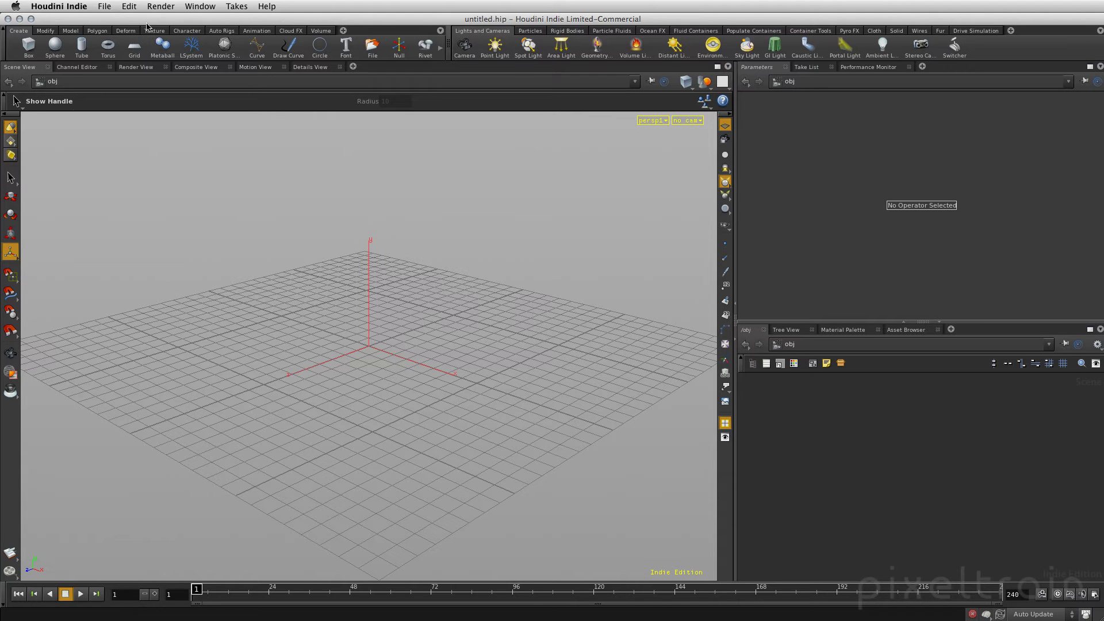
# Step: Show the Cloud FX shelf with Cloud Rig, Cloud, Cloud Noise, Cloud Light and Sky Rig tools
pyautogui.click(290, 31)
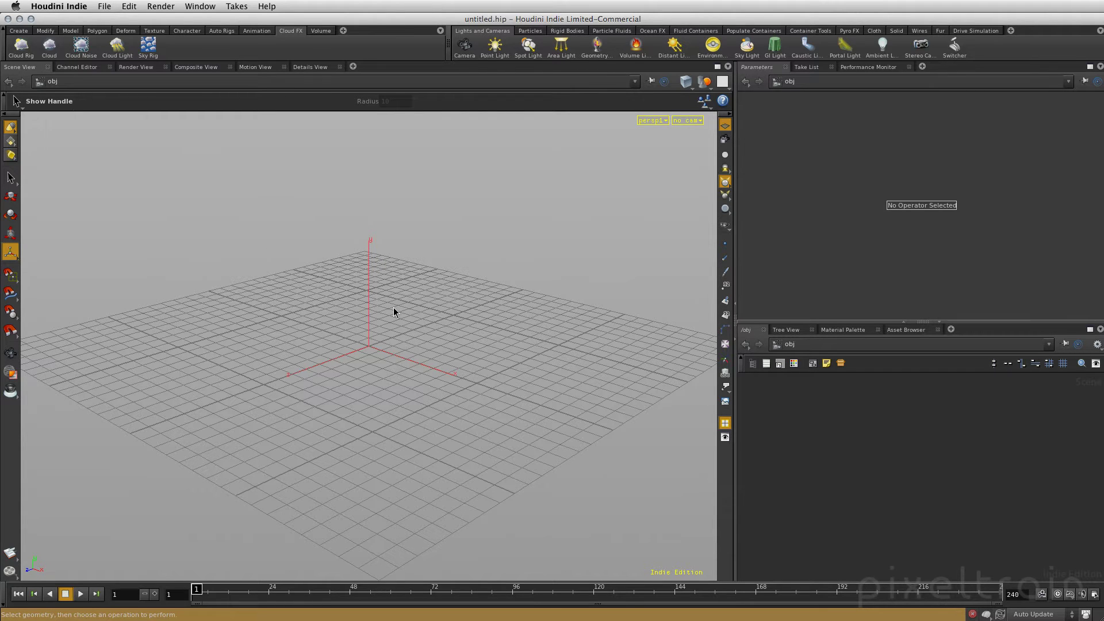
# Step: Place a default Torus at the origin as torus_object1 and orbit briefly to view it
pyautogui.press('Tab')
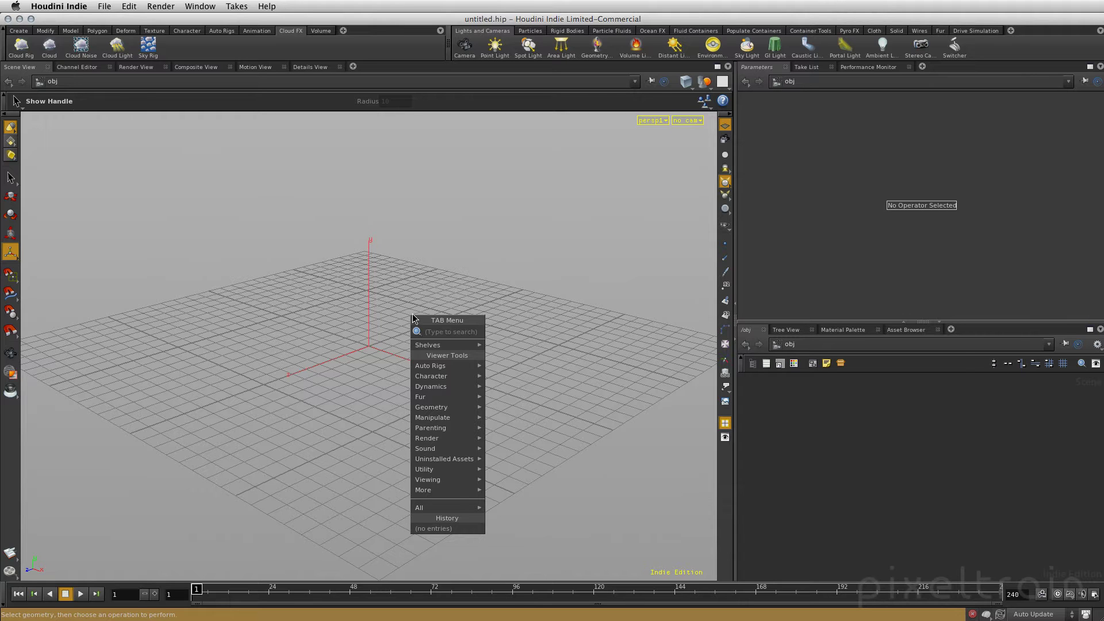
pyautogui.write('Toru')
pyautogui.press('Return')
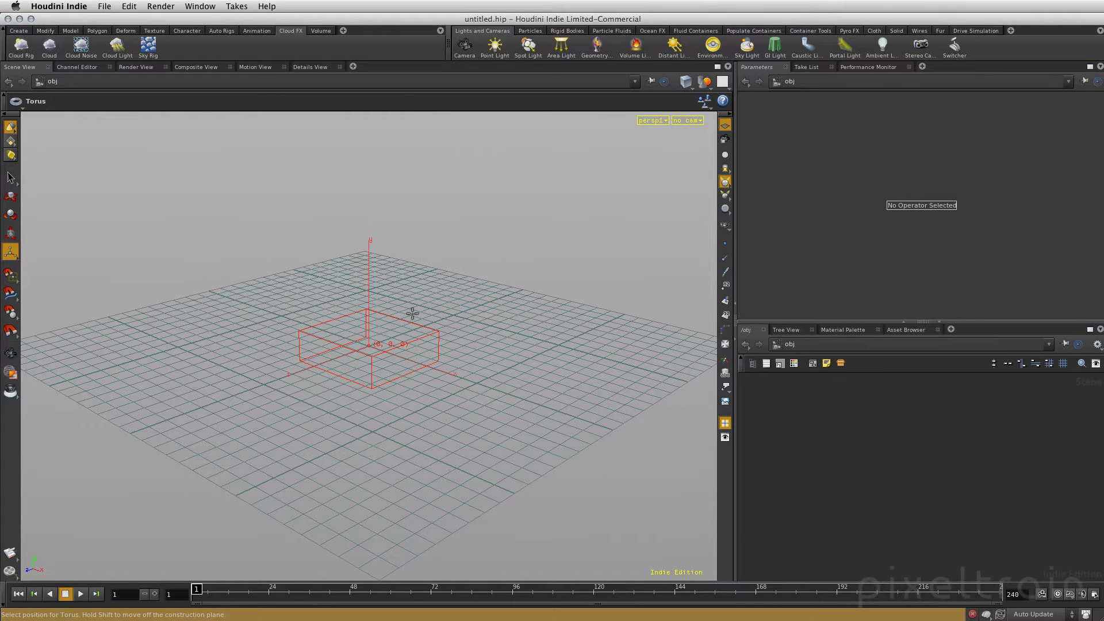
pyautogui.press('Return')
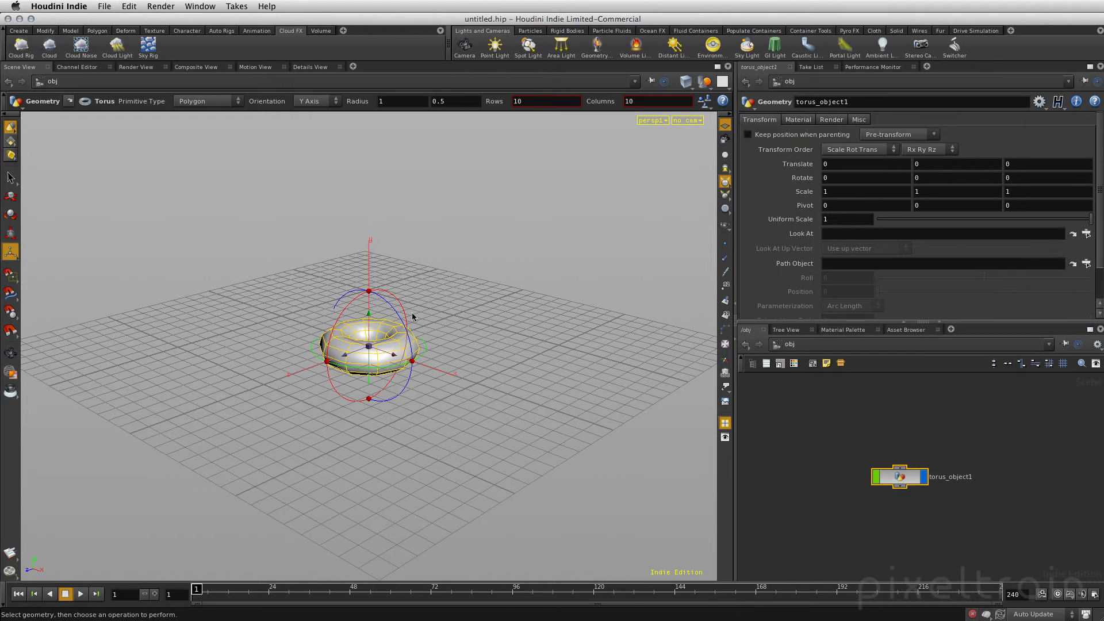
pyautogui.press('Escape')
pyautogui.moveTo(529, 345)
pyautogui.mouseDown()
pyautogui.moveTo(460, 374)
pyautogui.moveTo(572, 320)
pyautogui.moveTo(529, 364)
pyautogui.moveTo(523, 389)
pyautogui.moveTo(561, 369)
pyautogui.moveTo(532, 370)
pyautogui.mouseUp()
pyautogui.press('Return')
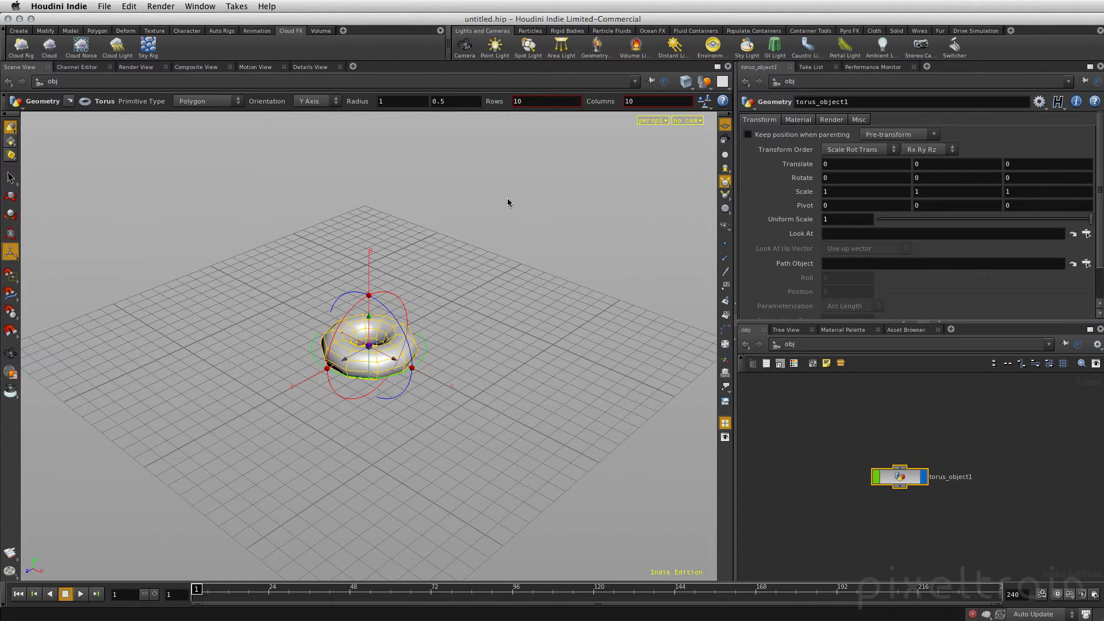
pyautogui.moveTo(909, 474); pyautogui.dragTo(944, 466)
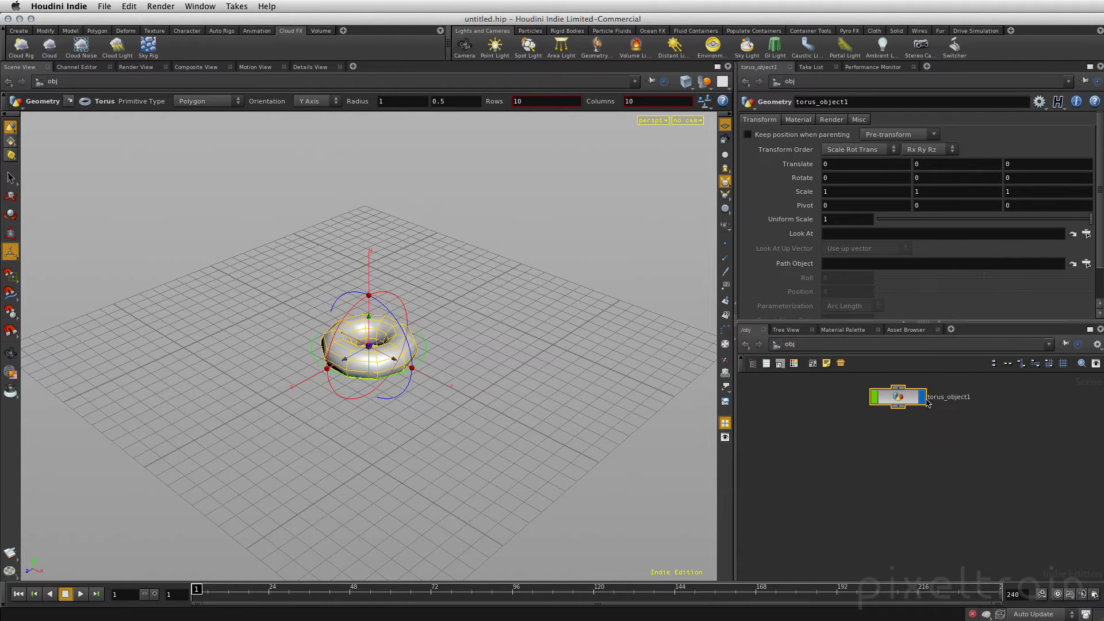
# Step: Inside torus_object1, set torus1 to 33 columns, 22 rows, radii 3 and 1.3, then orbit lower
pyautogui.press('i')
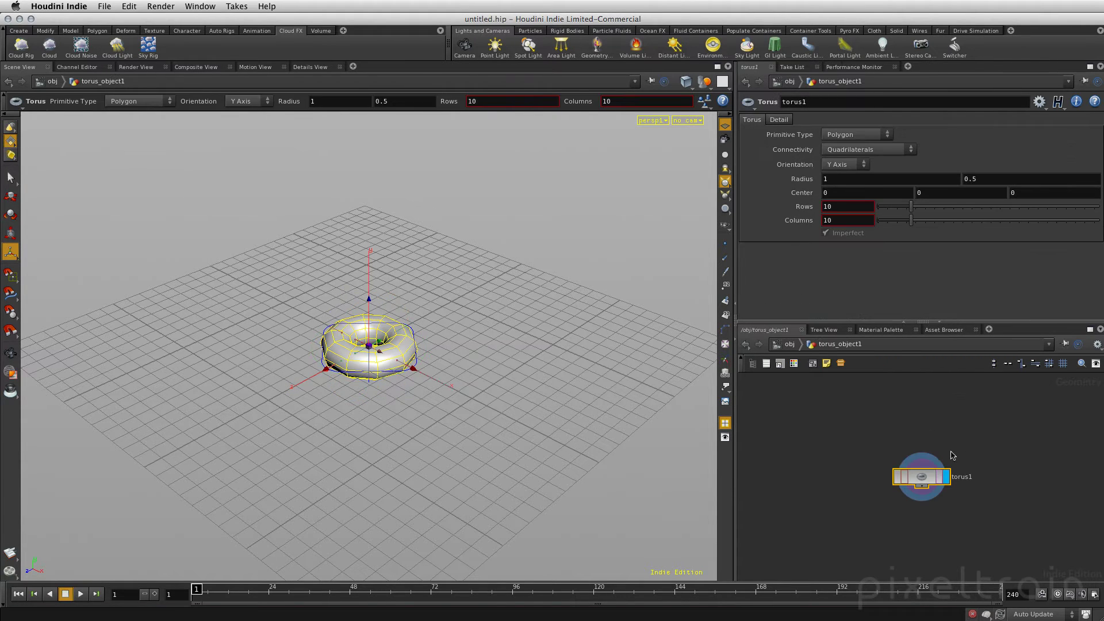
pyautogui.moveTo(924, 480); pyautogui.dragTo(907, 406)
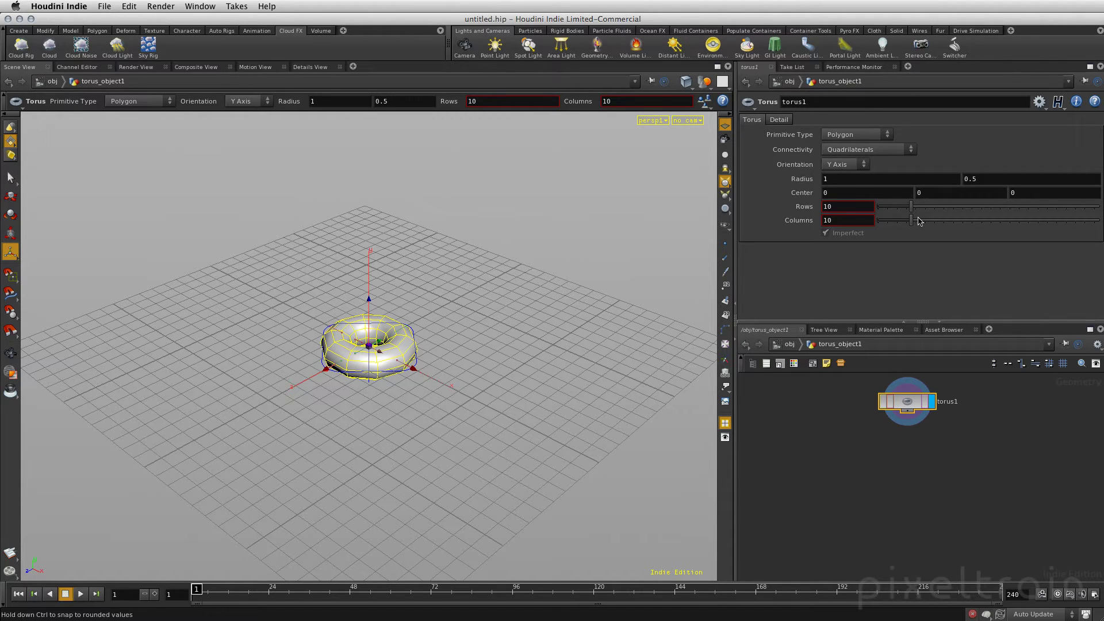
pyautogui.moveTo(910, 220); pyautogui.dragTo(1018, 222)
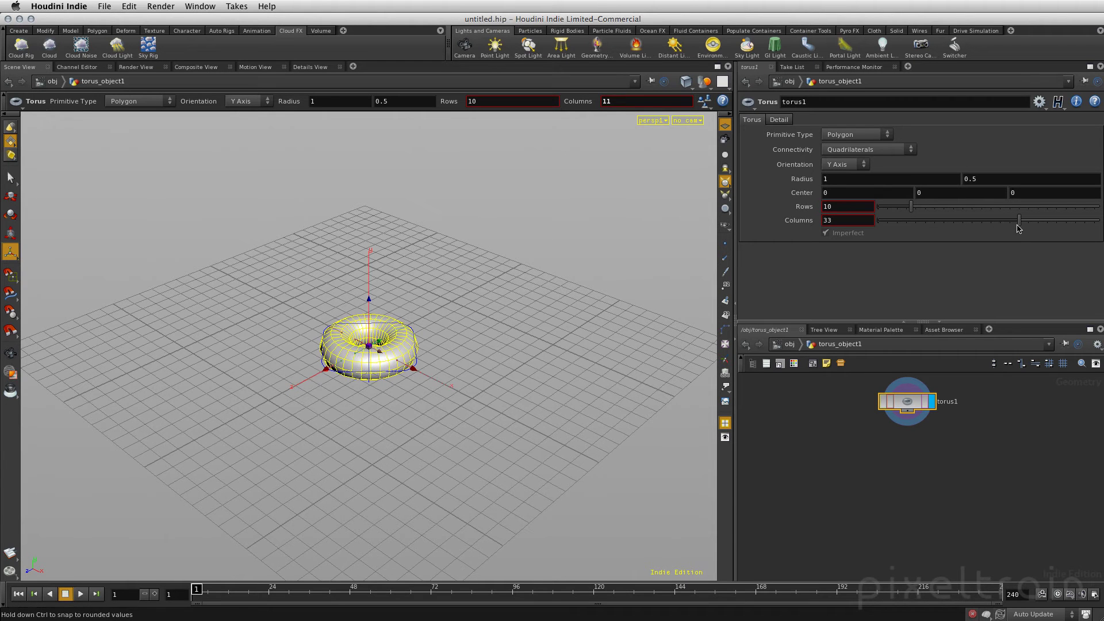
pyautogui.moveTo(910, 206); pyautogui.dragTo(966, 208)
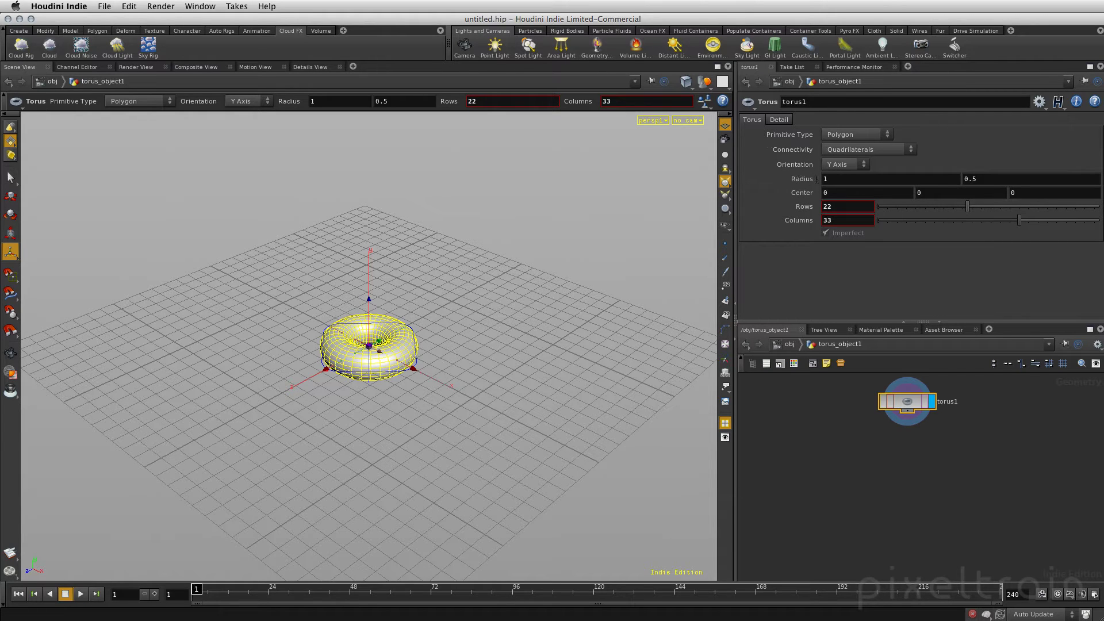
pyautogui.moveTo(842, 179); pyautogui.dragTo(861, 159, button='middle')
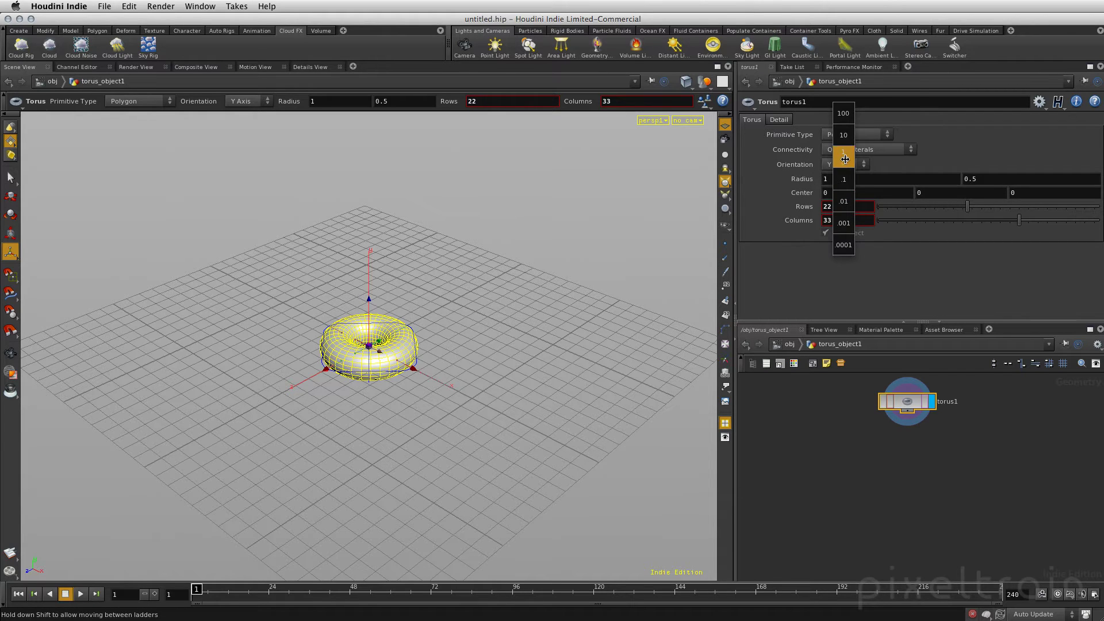
pyautogui.moveTo(861, 159); pyautogui.dragTo(862, 159, button='middle')
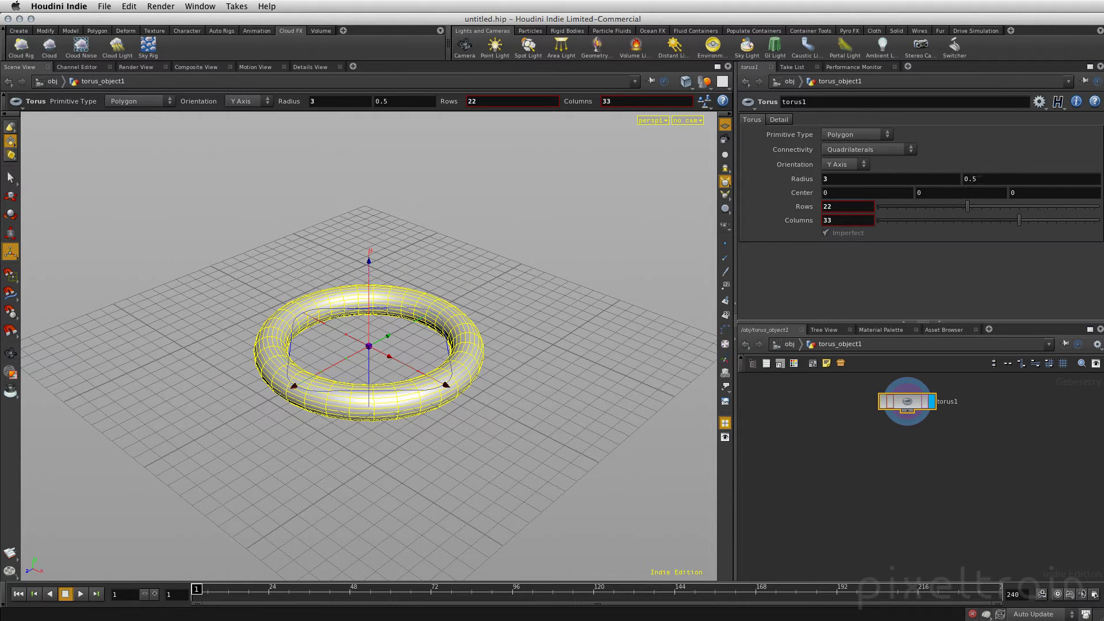
pyautogui.moveTo(968, 179); pyautogui.dragTo(1017, 178, button='middle')
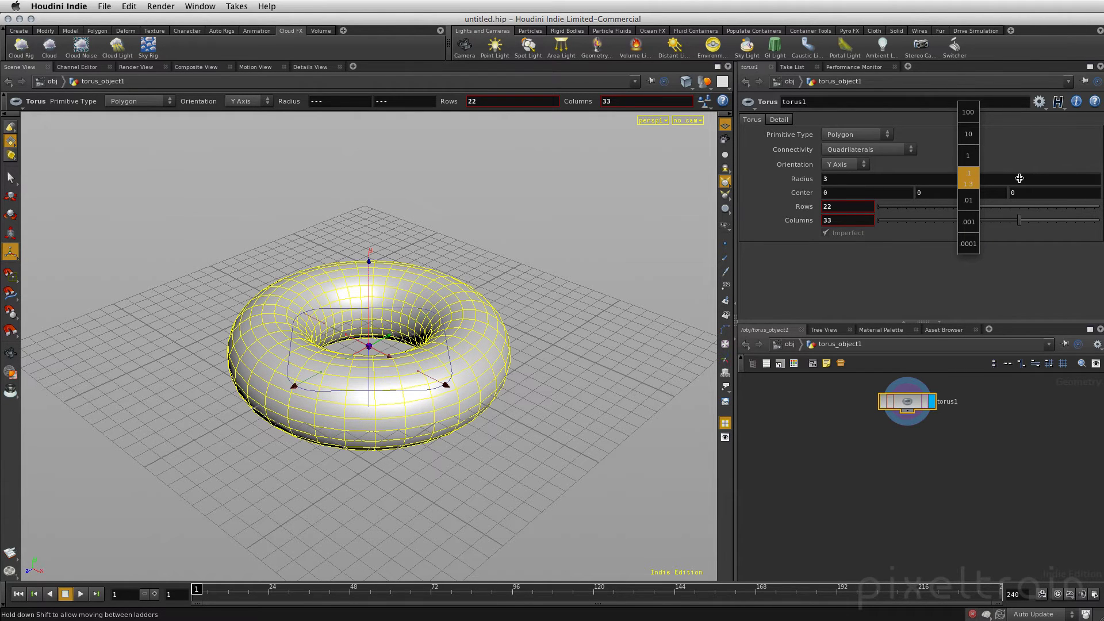
pyautogui.moveTo(1019, 178); pyautogui.dragTo(1020, 178, button='middle')
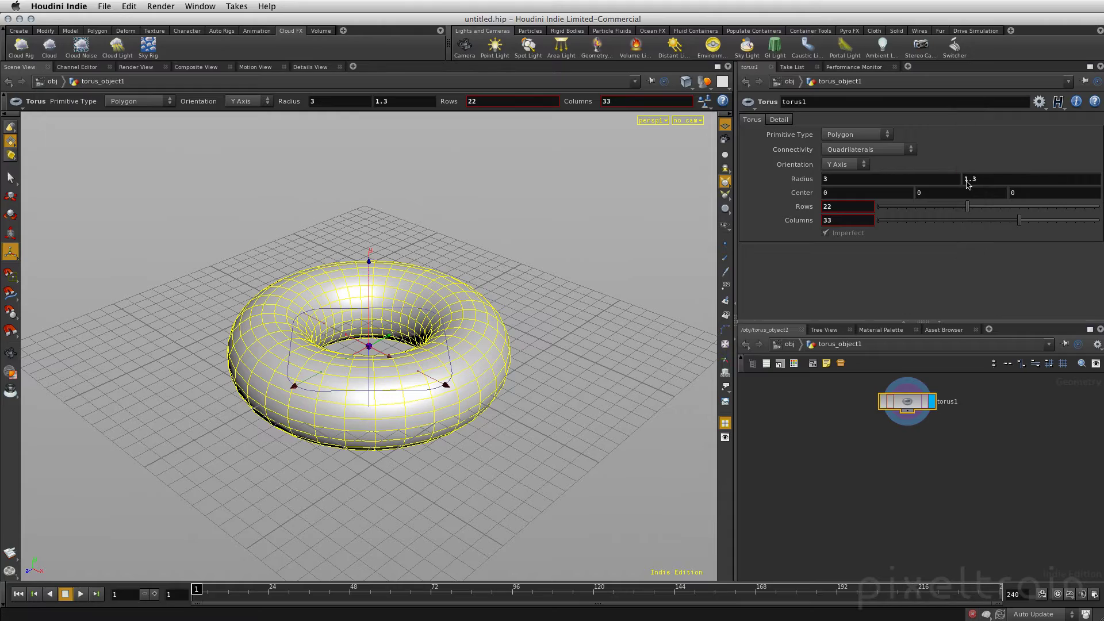
pyautogui.press('Escape')
pyautogui.moveTo(533, 460)
pyautogui.mouseDown()
pyautogui.moveTo(338, 373)
pyautogui.moveTo(586, 451)
pyautogui.moveTo(505, 502)
pyautogui.moveTo(476, 369)
pyautogui.moveTo(499, 395)
pyautogui.moveTo(503, 326)
pyautogui.mouseUp()
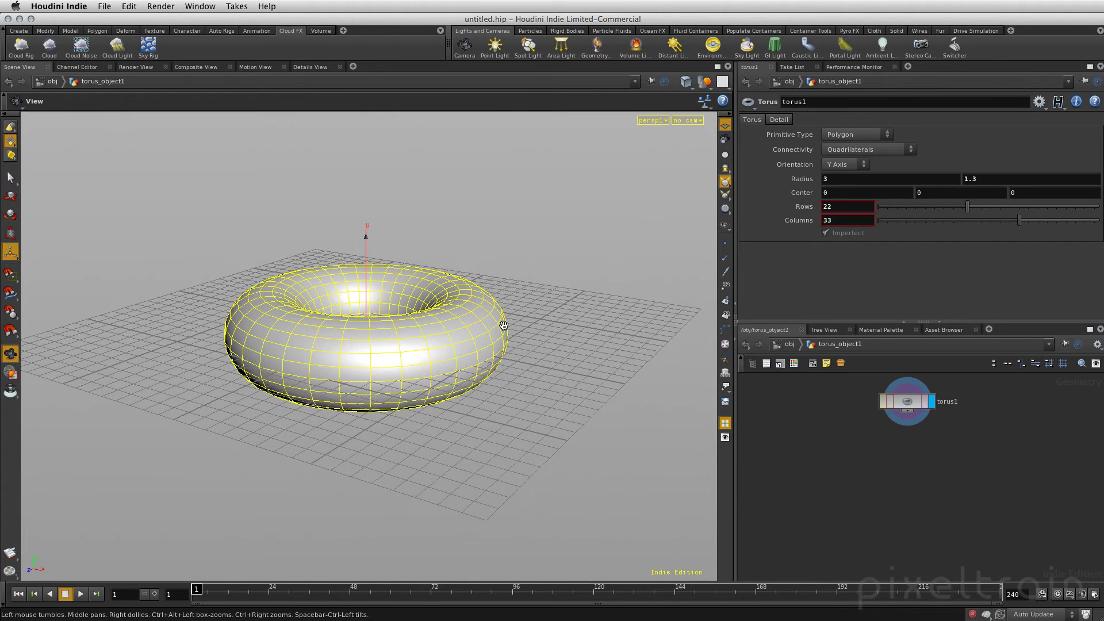
pyautogui.press('Return')
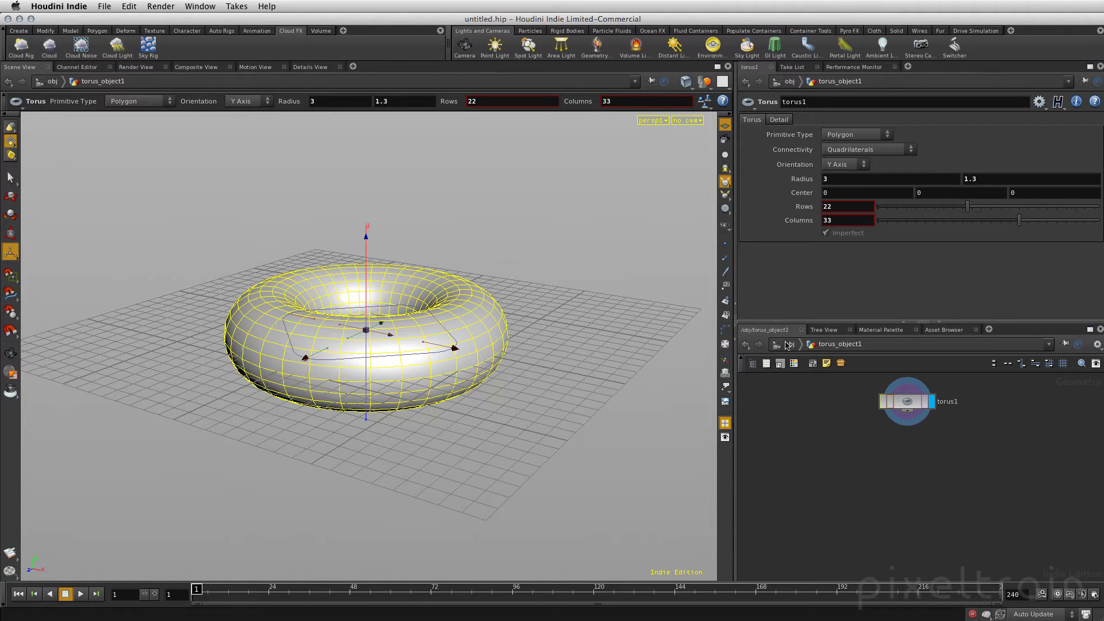
# Step: Return to /obj, reposition torus_object1, and launch the Cloud Rig shelf tool
pyautogui.press('u')
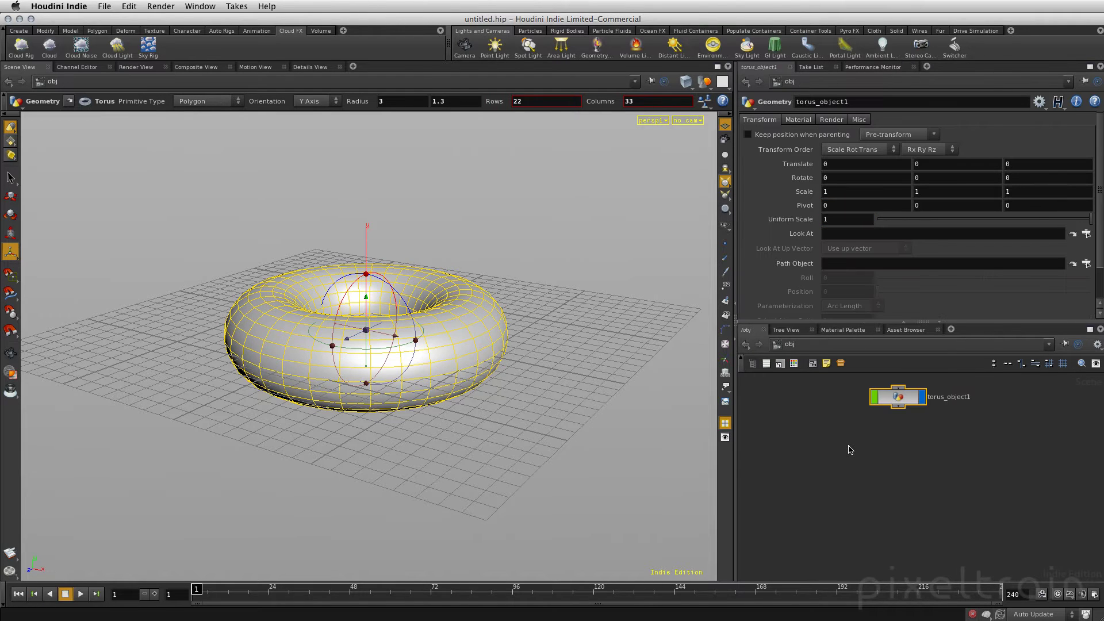
pyautogui.moveTo(896, 399); pyautogui.dragTo(860, 427)
pyautogui.click(932, 445)
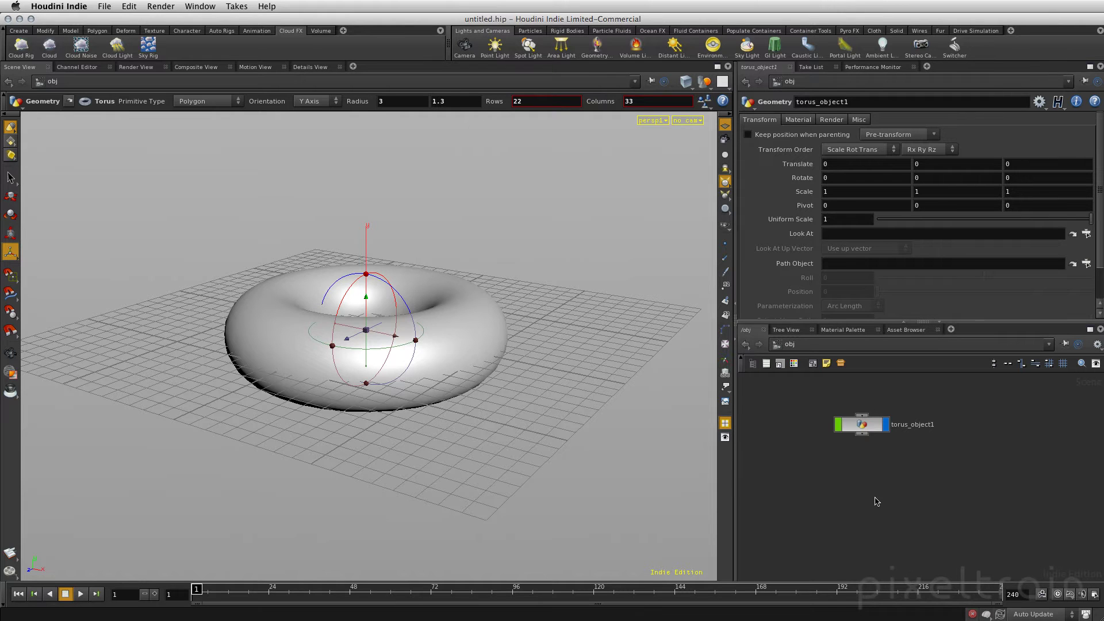
pyautogui.click(860, 425)
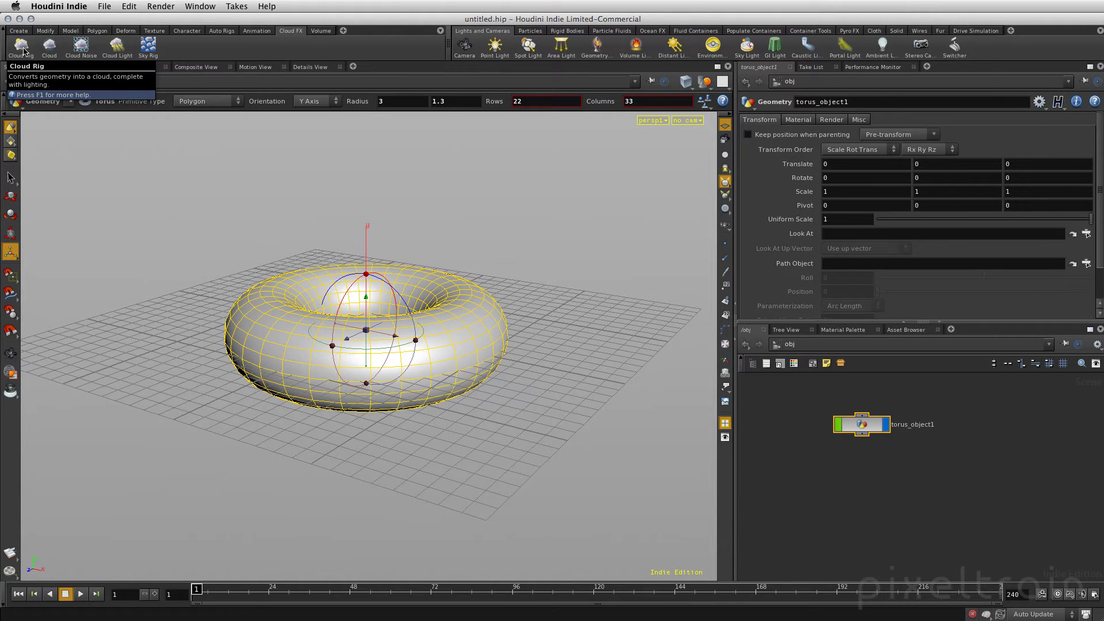
pyautogui.click(934, 521)
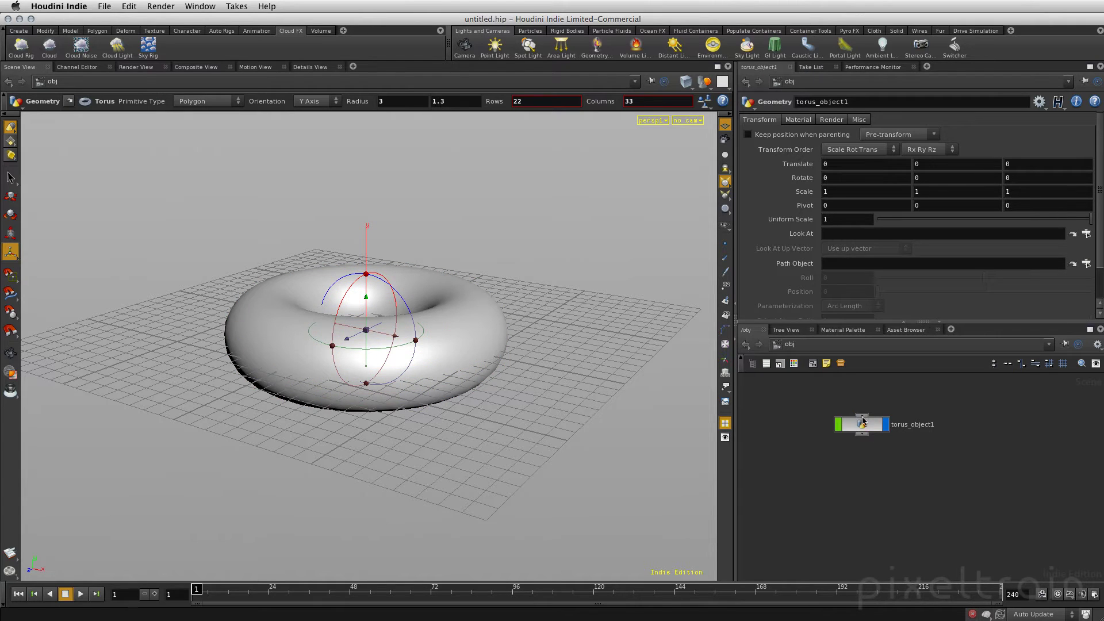
pyautogui.moveTo(862, 420); pyautogui.dragTo(821, 403)
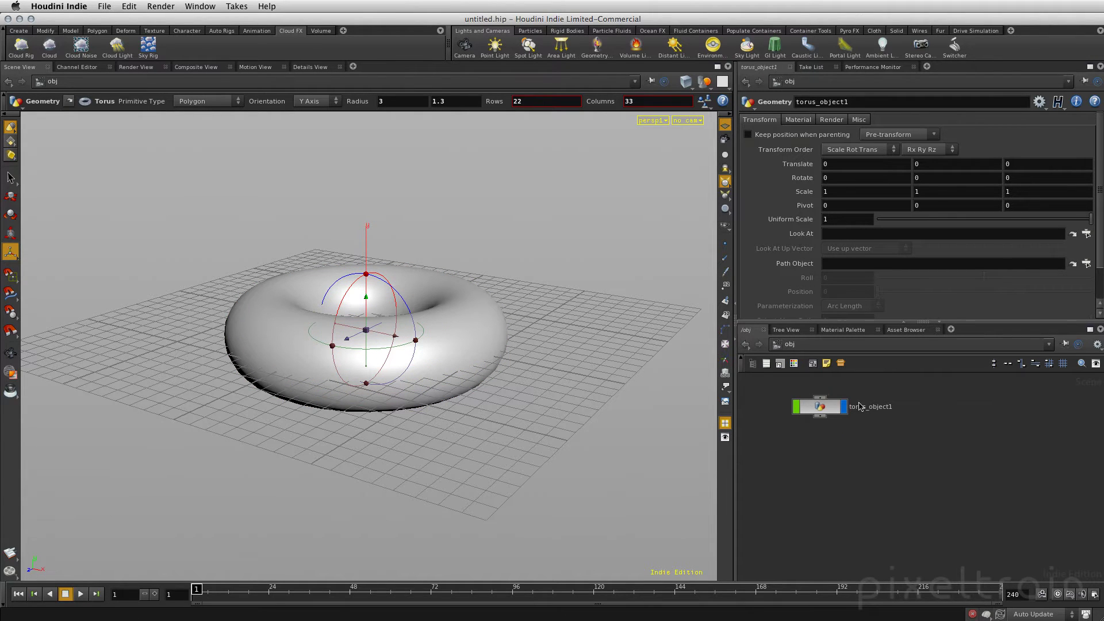
pyautogui.click(18, 49)
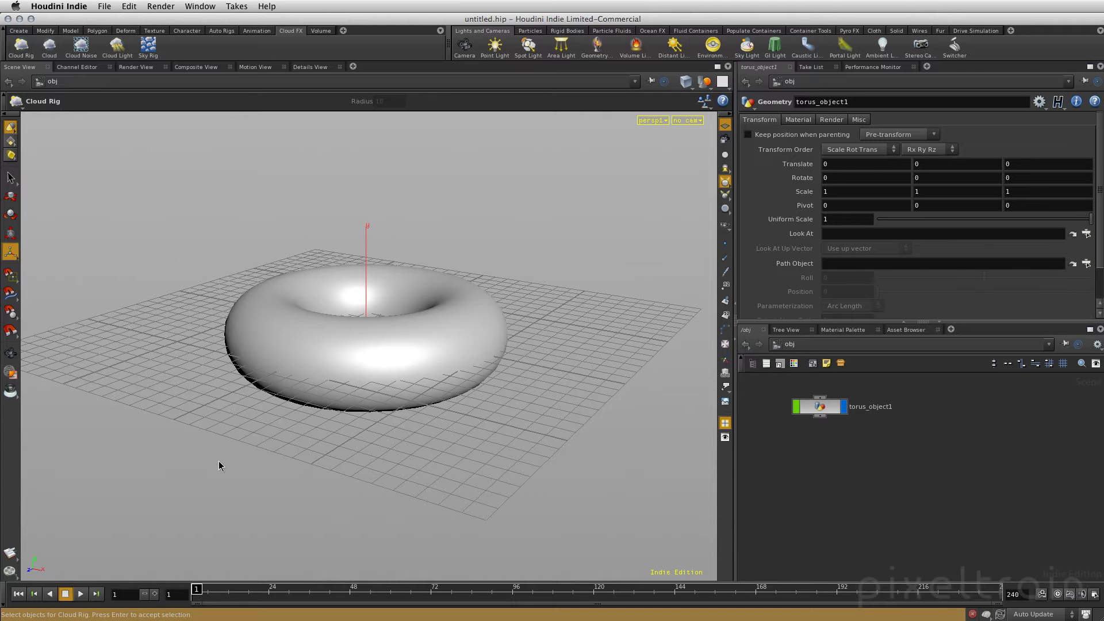
# Step: Convert the torus into a cloud with sunlight1 and skylight1, then auto-lay out the network
pyautogui.click(451, 345)
pyautogui.press('Return')
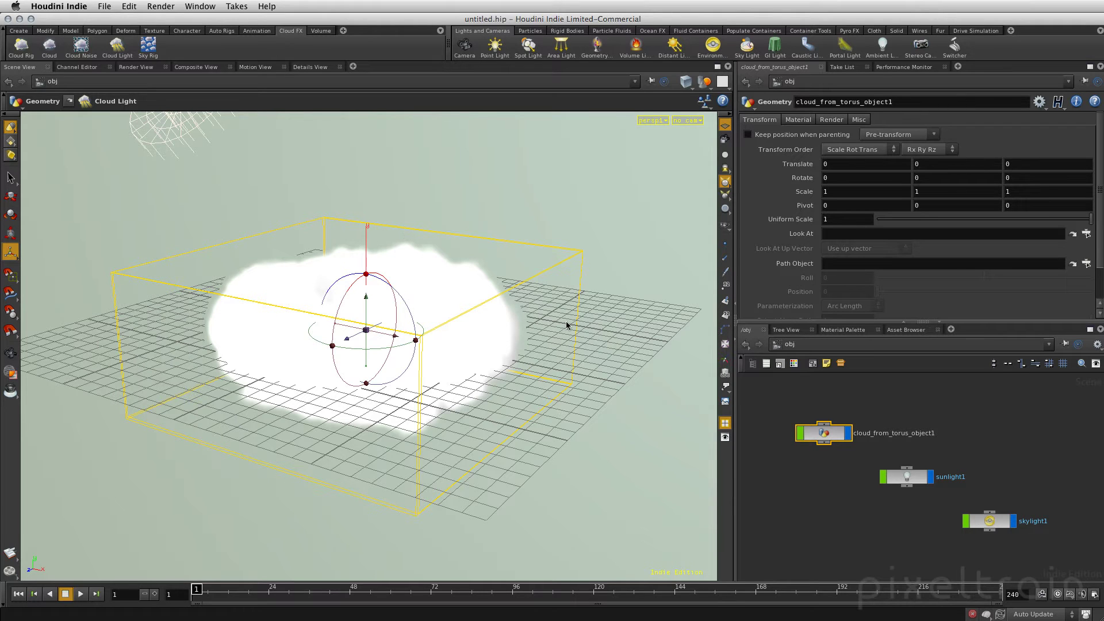
pyautogui.press('Escape')
pyautogui.moveTo(402, 296)
pyautogui.mouseDown()
pyautogui.moveTo(545, 308)
pyautogui.moveTo(632, 351)
pyautogui.moveTo(437, 254)
pyautogui.moveTo(513, 284)
pyautogui.moveTo(308, 216)
pyautogui.moveTo(661, 217)
pyautogui.moveTo(609, 212)
pyautogui.mouseUp()
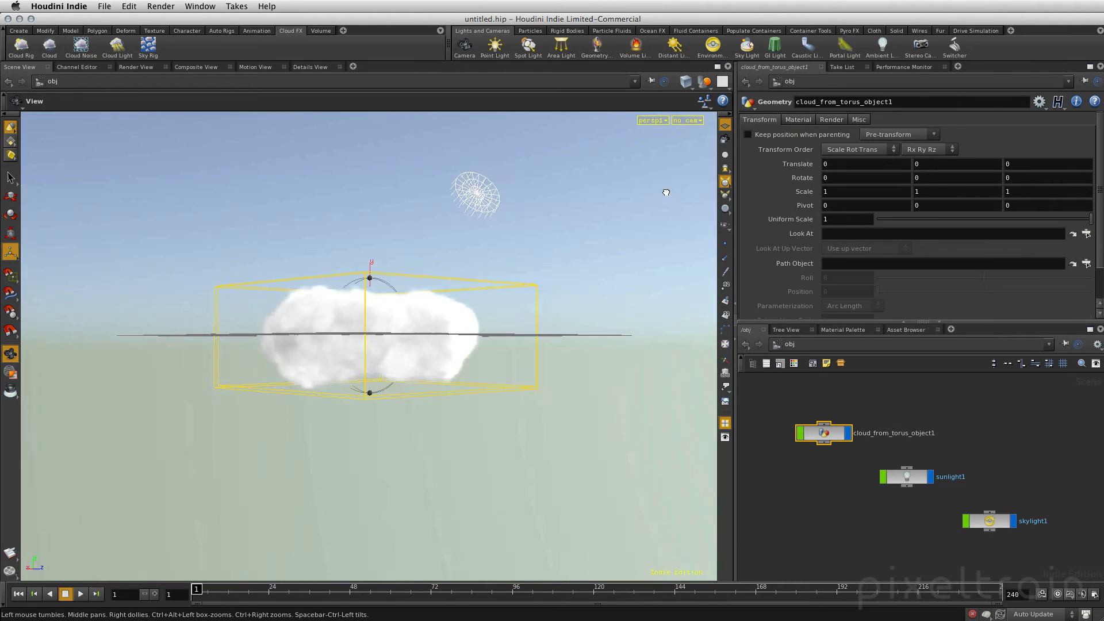
pyautogui.press('Return')
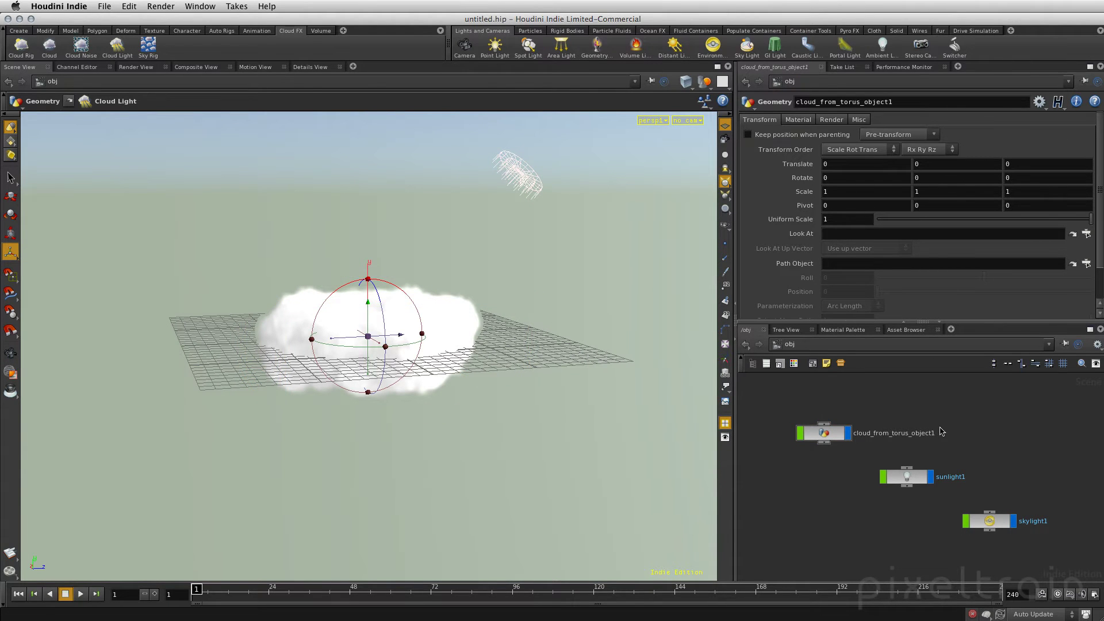
pyautogui.press('l')
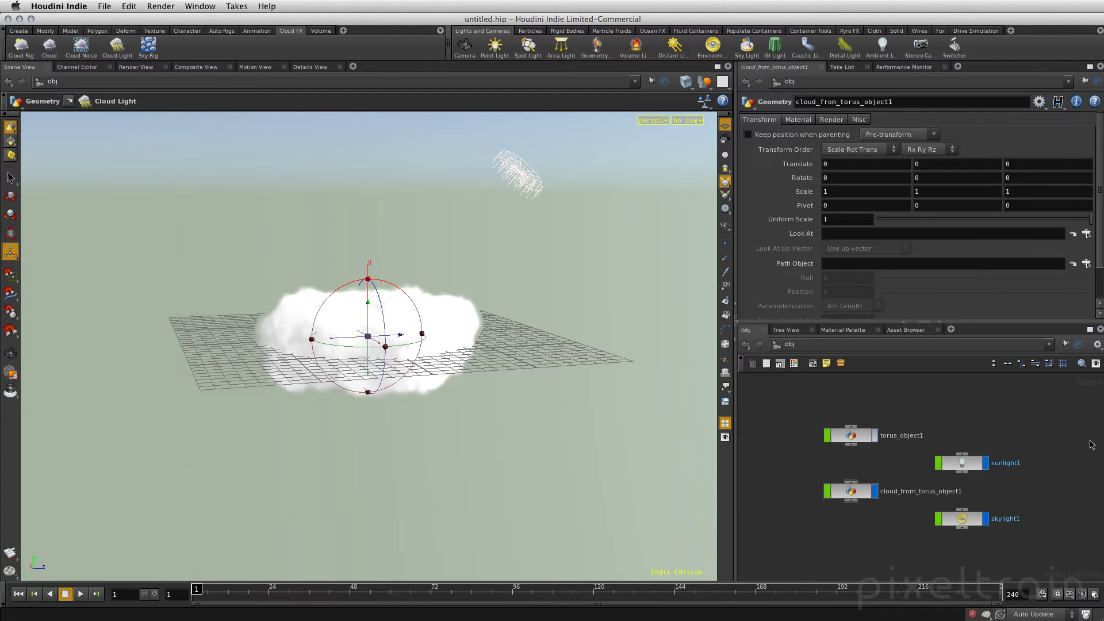
# Step: Group sunlight1 with skylight1 and stack cloud_from_torus_object1 beneath torus_object1
pyautogui.click(970, 464)
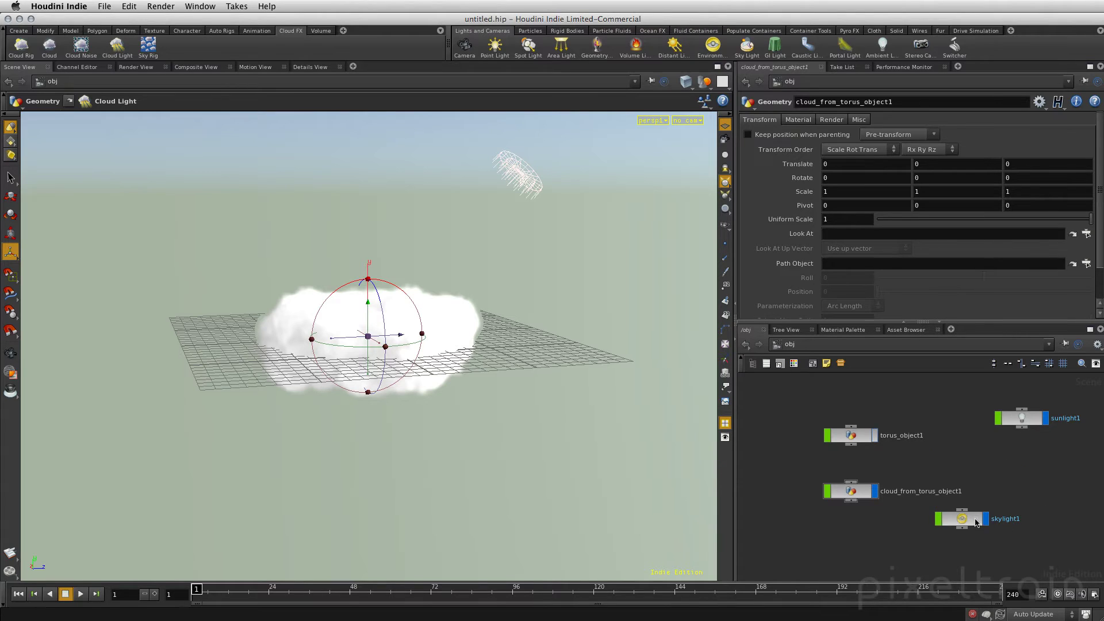
pyautogui.moveTo(977, 520); pyautogui.dragTo(1040, 454)
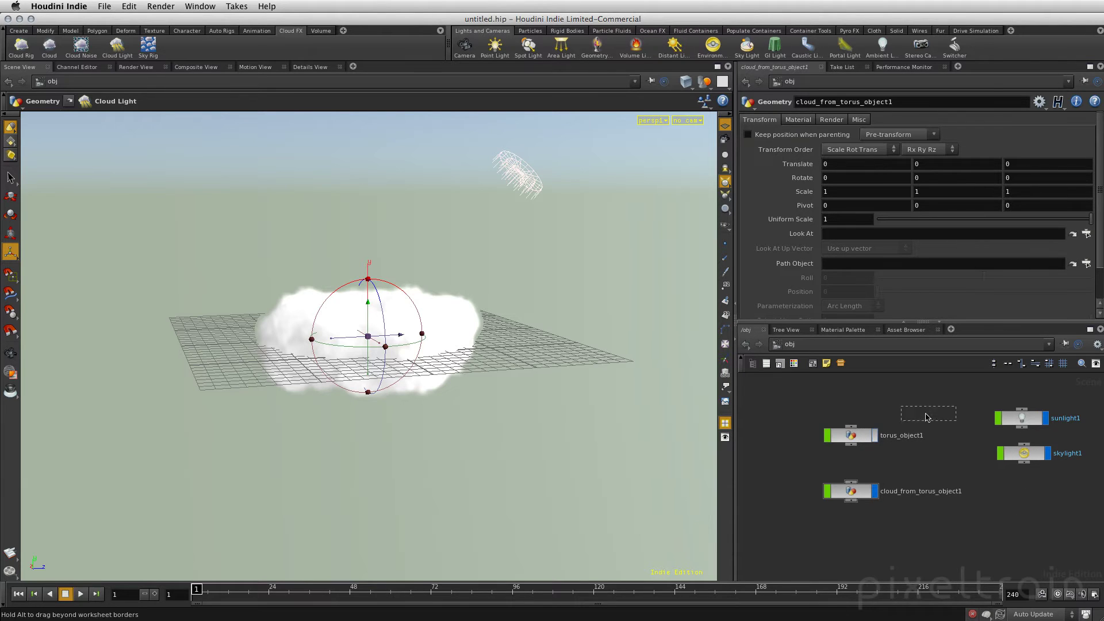
pyautogui.moveTo(867, 443); pyautogui.dragTo(874, 415)
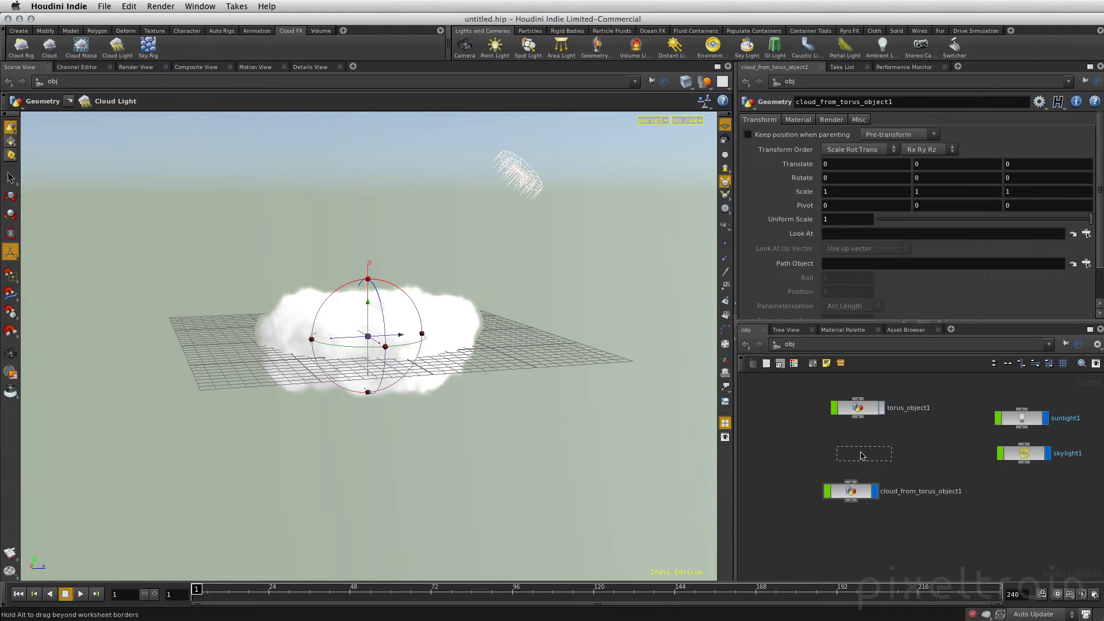
pyautogui.moveTo(878, 464); pyautogui.dragTo(853, 456)
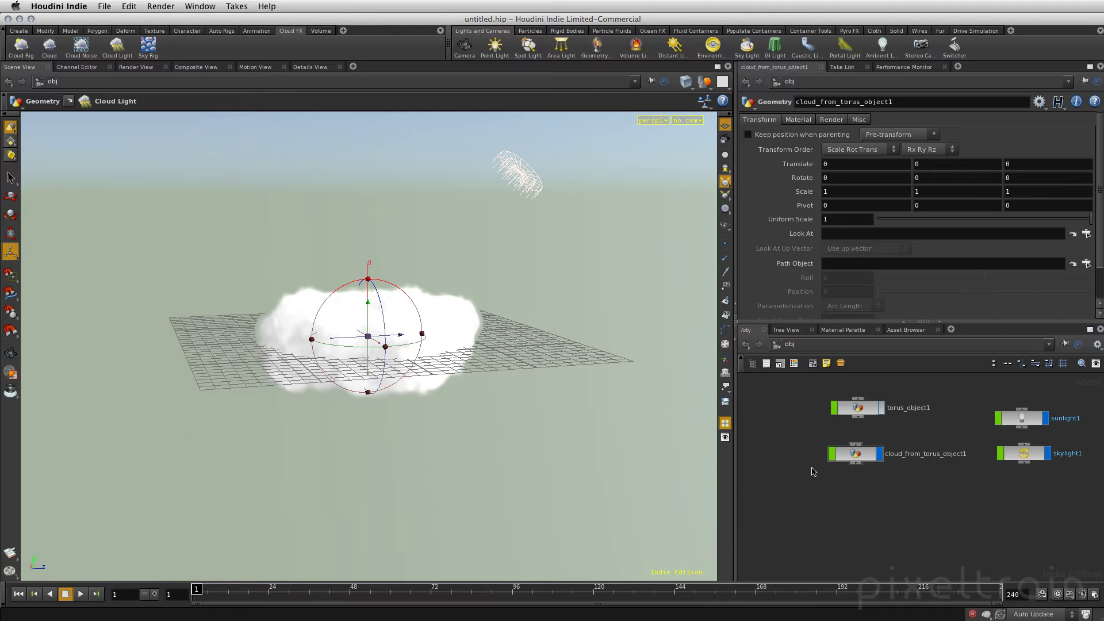
pyautogui.moveTo(855, 454); pyautogui.dragTo(836, 446)
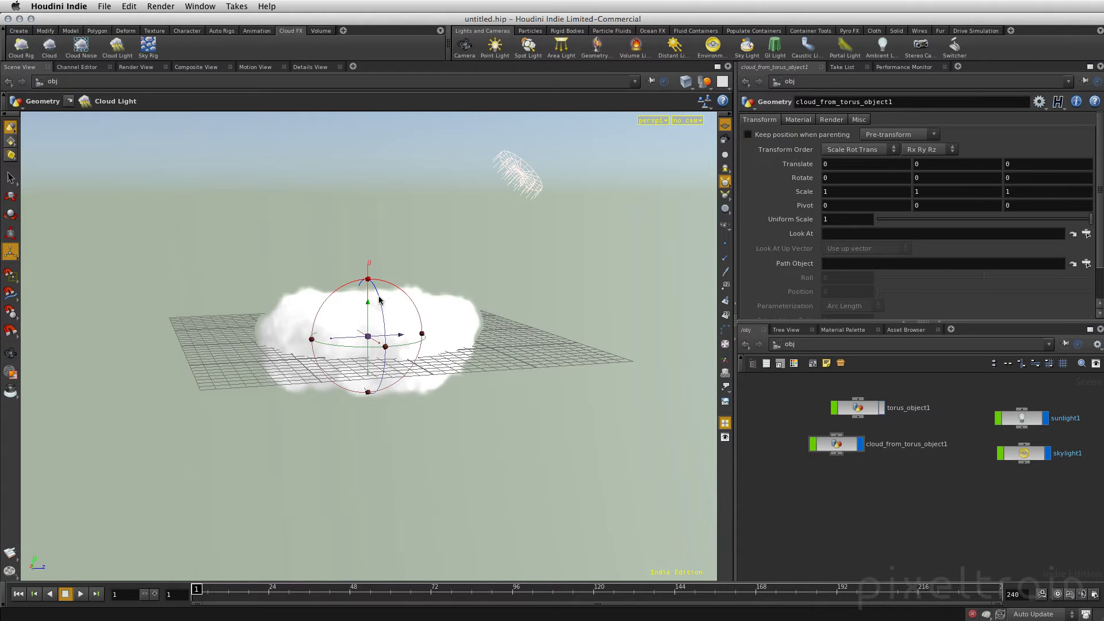
# Step: Orbit slightly around the cloud and nudge sunlight1 a little higher in the network
pyautogui.press('Escape')
pyautogui.moveTo(471, 313)
pyautogui.mouseDown()
pyautogui.moveTo(503, 332)
pyautogui.moveTo(492, 381)
pyautogui.mouseUp()
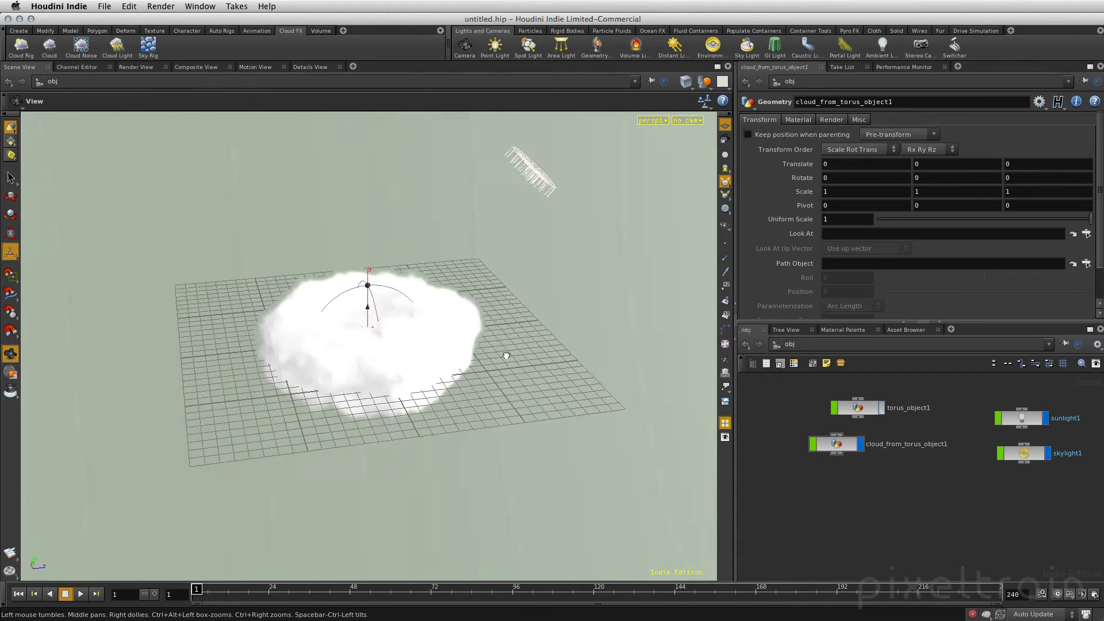
pyautogui.click(117, 45)
pyautogui.moveTo(1022, 424); pyautogui.dragTo(1019, 407)
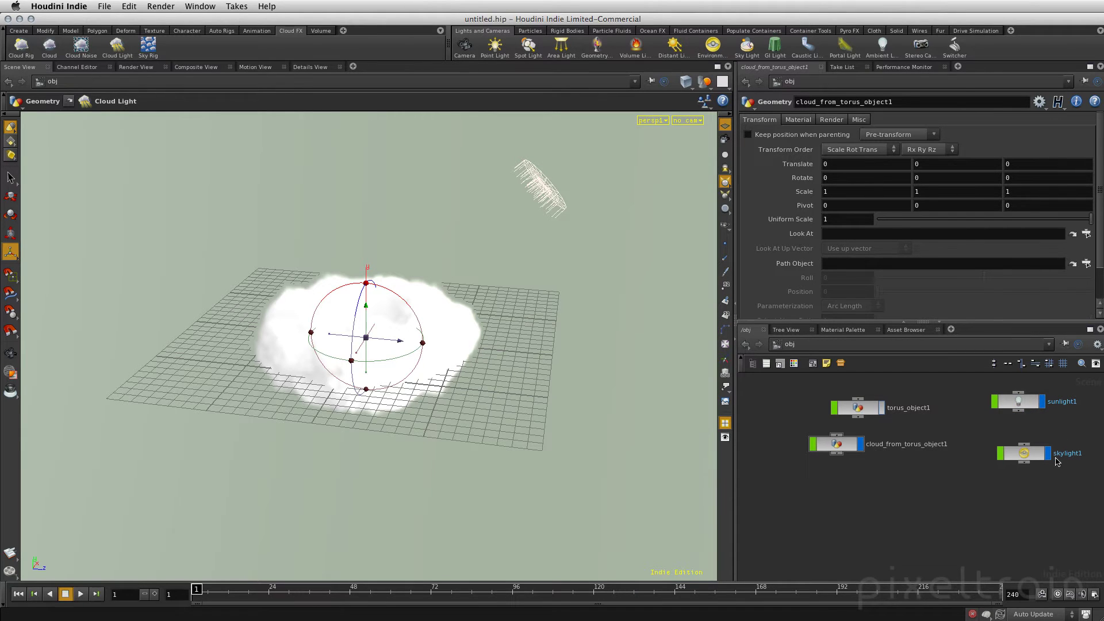
# Step: Review skylight1's Transform and Light tabs, including its Sun and Sky subtabs
pyautogui.click(1031, 455)
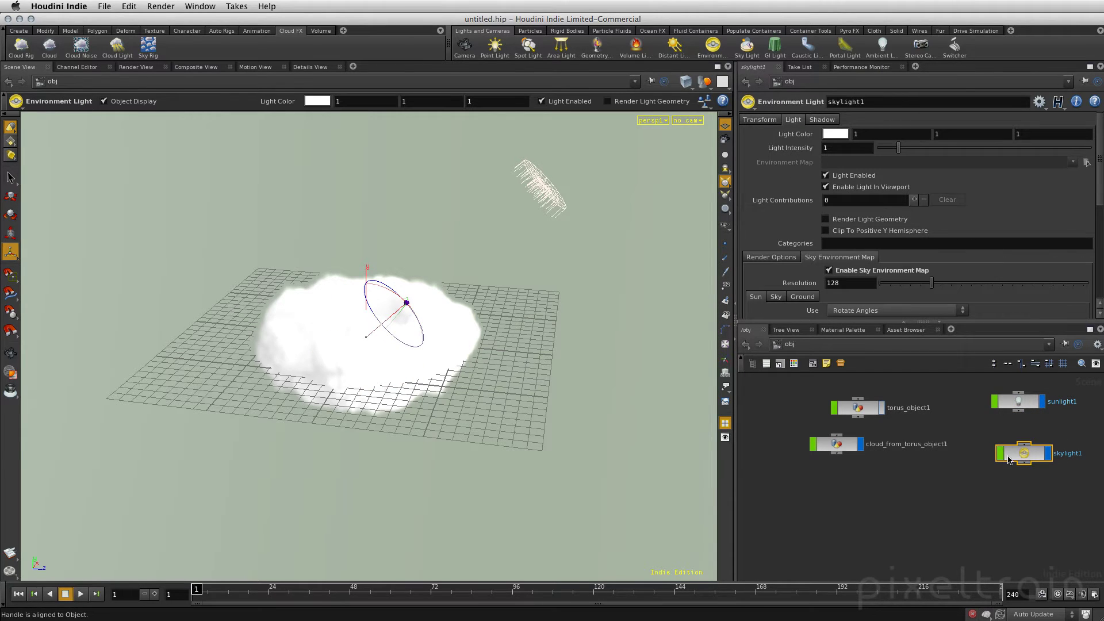
pyautogui.press('Escape')
pyautogui.moveTo(498, 258)
pyautogui.mouseDown()
pyautogui.moveTo(504, 315)
pyautogui.moveTo(510, 309)
pyautogui.mouseUp()
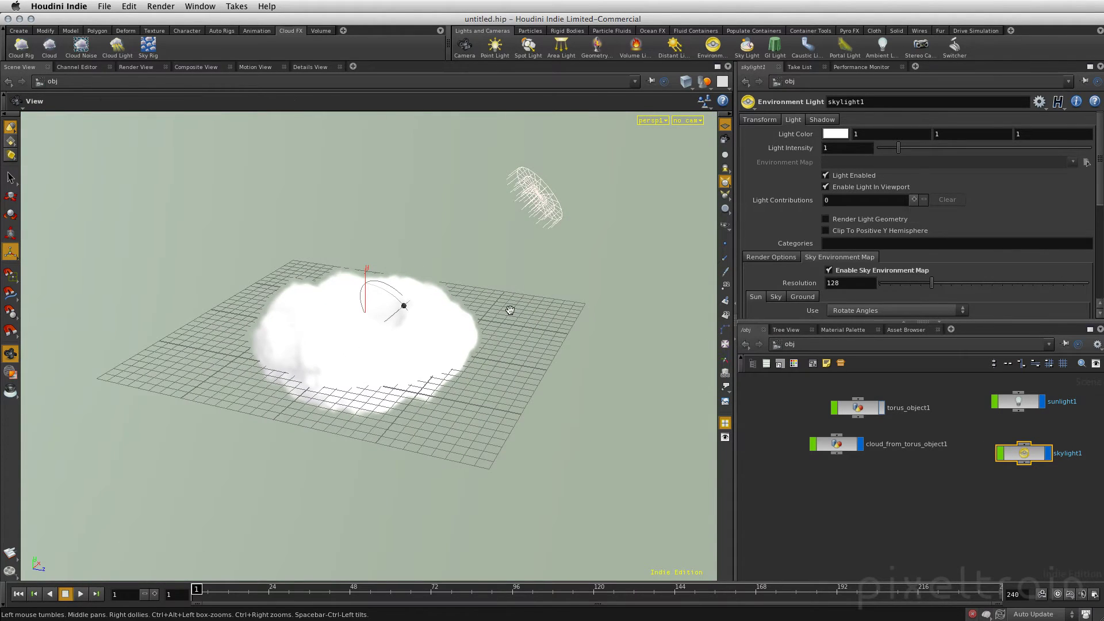
pyautogui.press('Return')
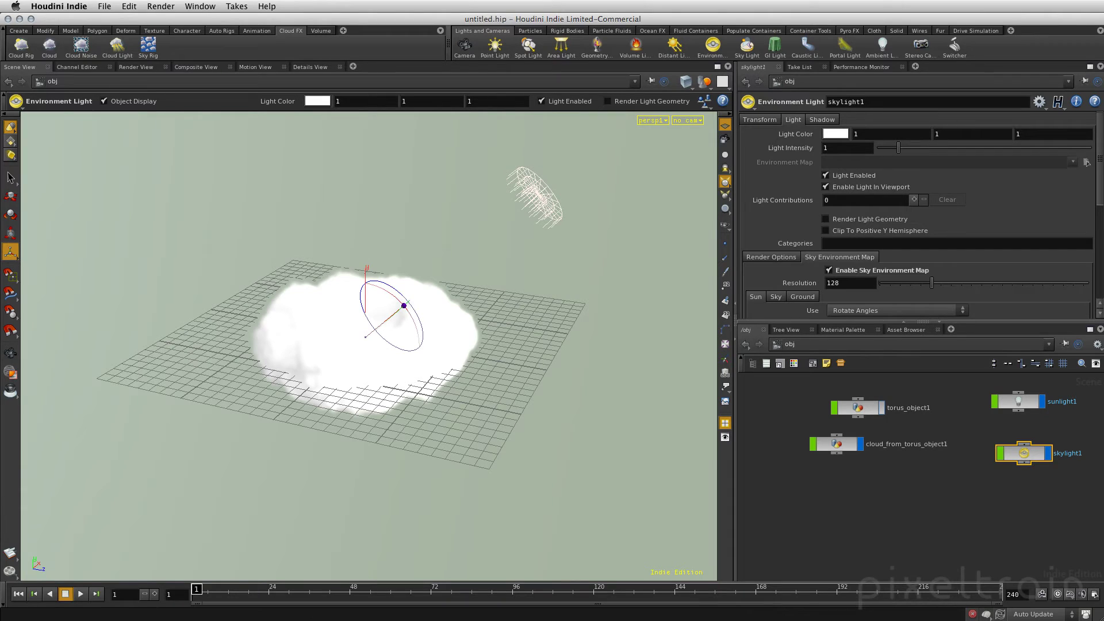
pyautogui.click(764, 120)
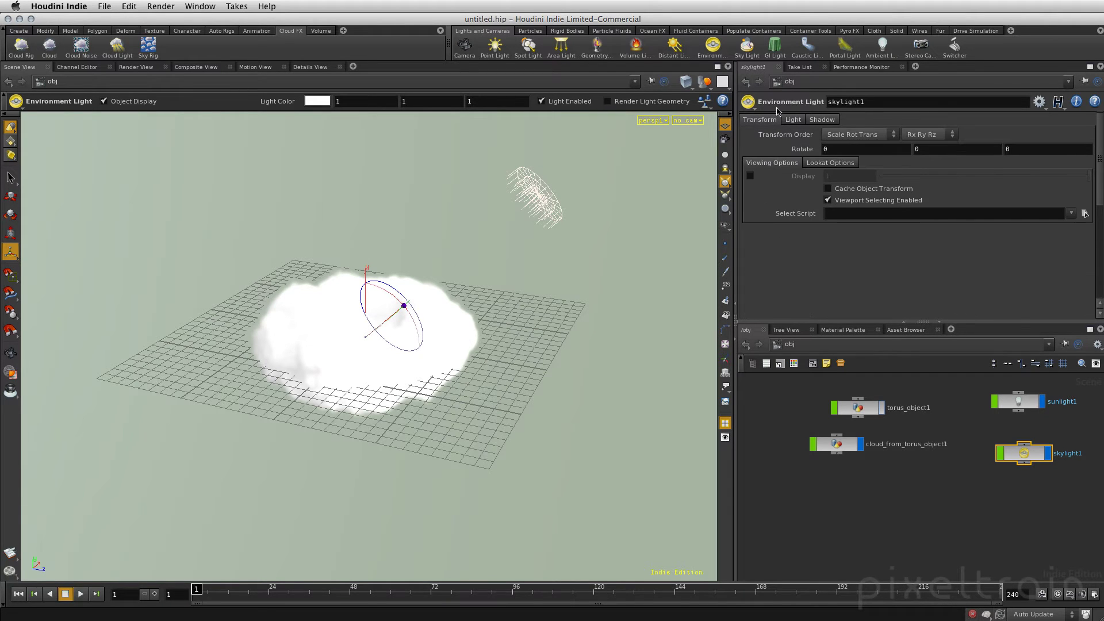
pyautogui.click(793, 120)
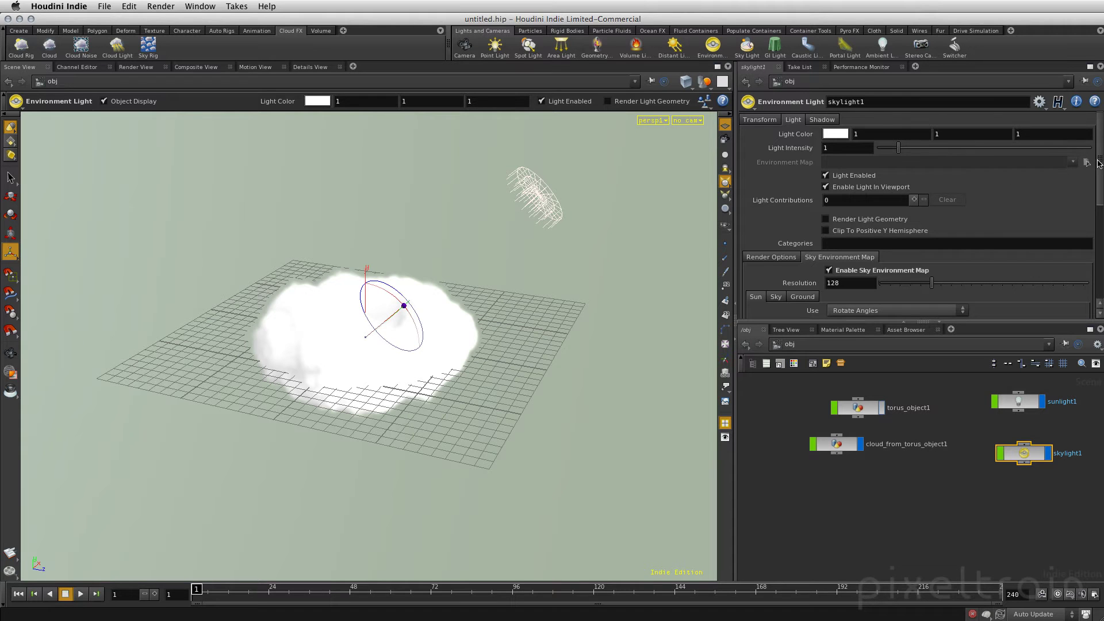
pyautogui.moveTo(1099, 159); pyautogui.dragTo(1092, 231)
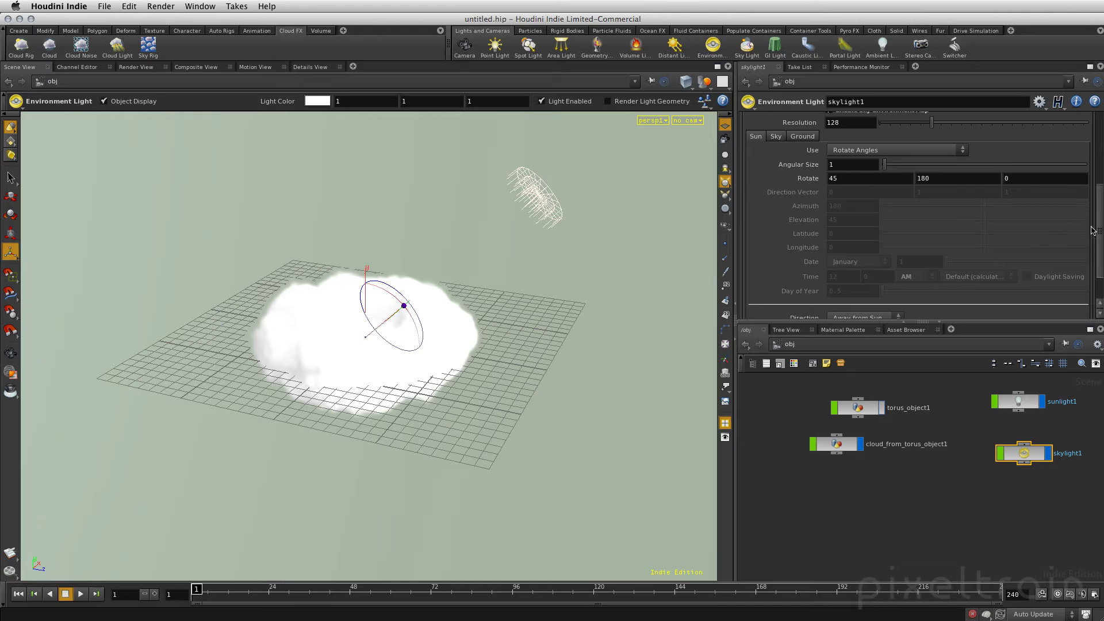
pyautogui.click(775, 136)
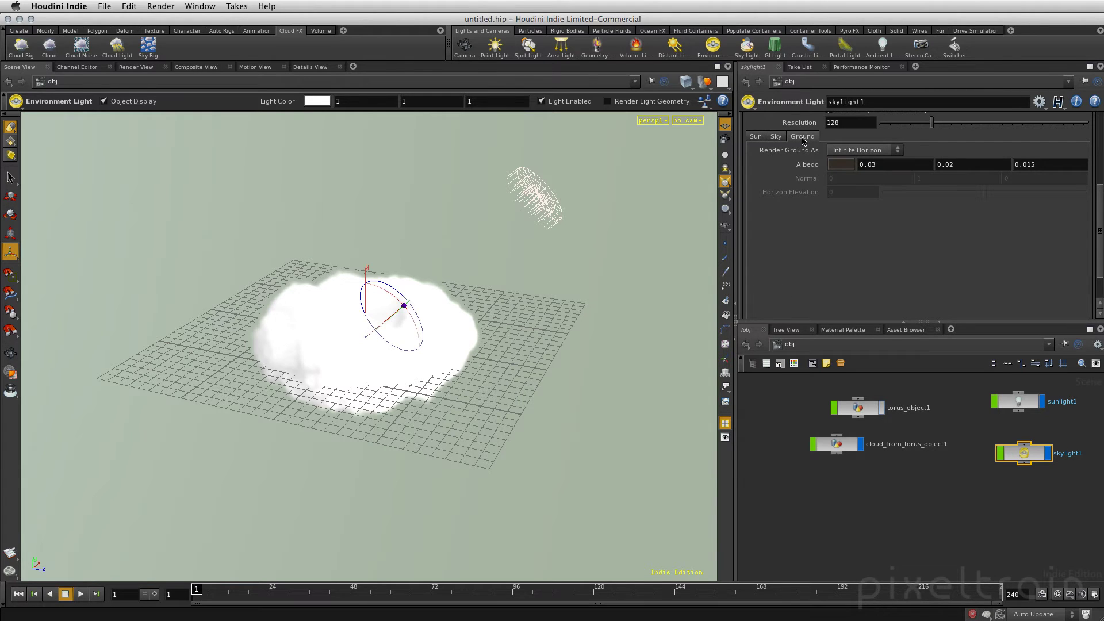
pyautogui.click(754, 138)
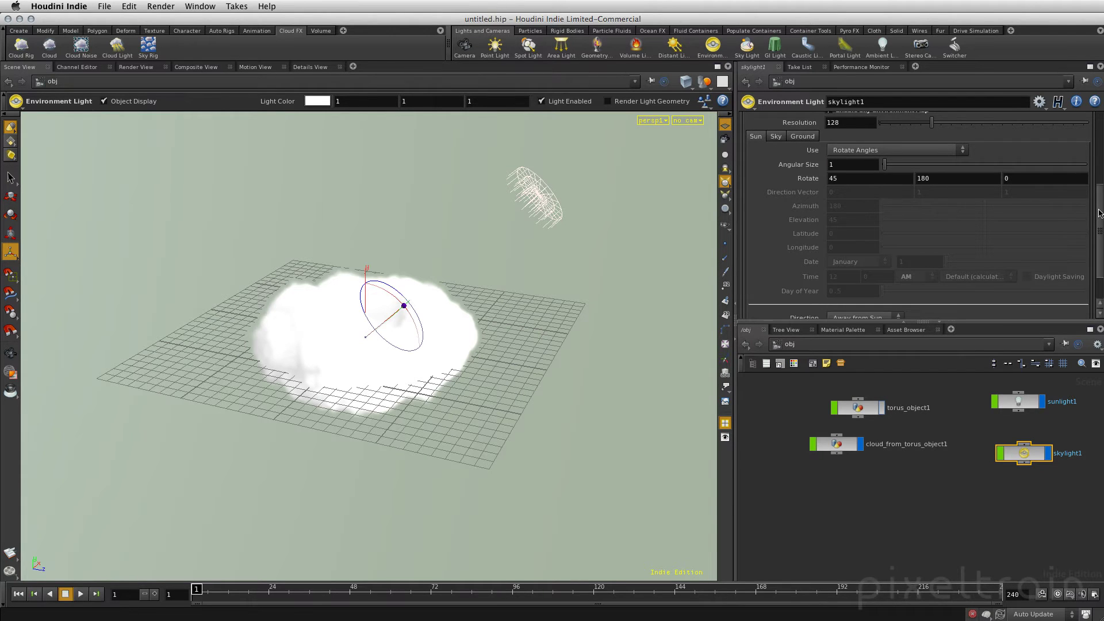
pyautogui.moveTo(1100, 216); pyautogui.dragTo(1101, 246)
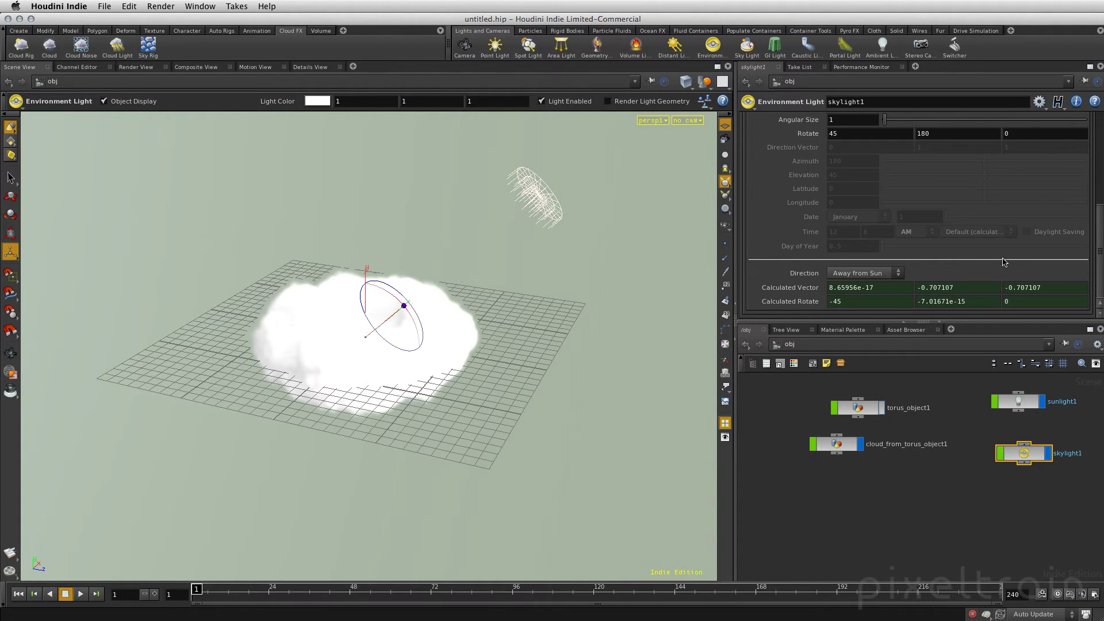
pyautogui.scroll(10, 1101, 253)
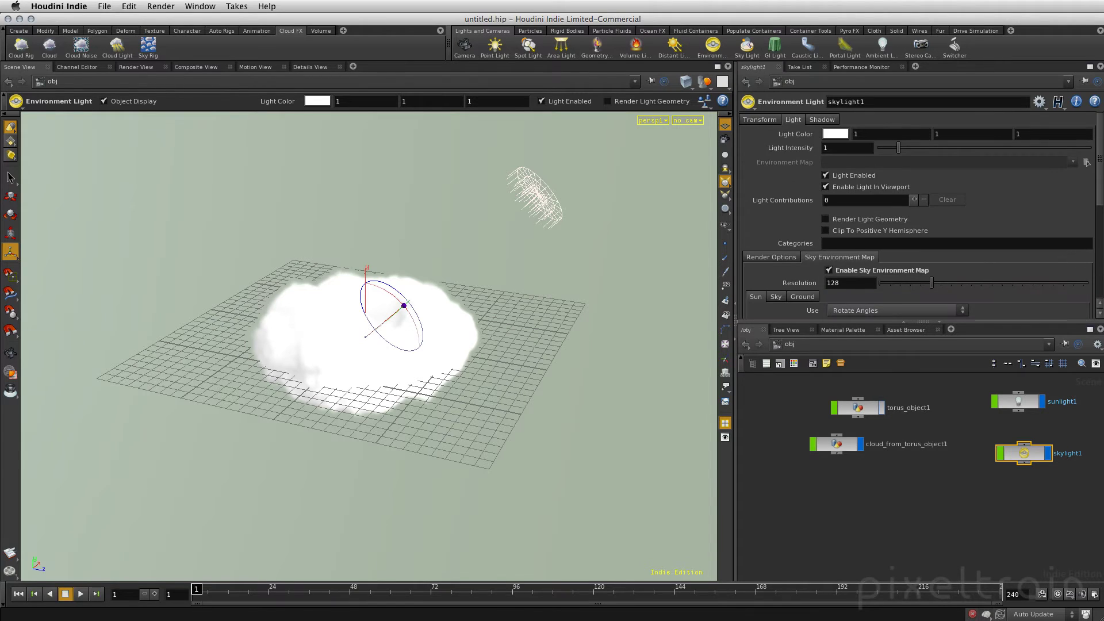
# Step: Inspect sunlight1's parameters, then nudge cloud_from_torus_object1 rightward under torus_object1
pyautogui.click(1025, 404)
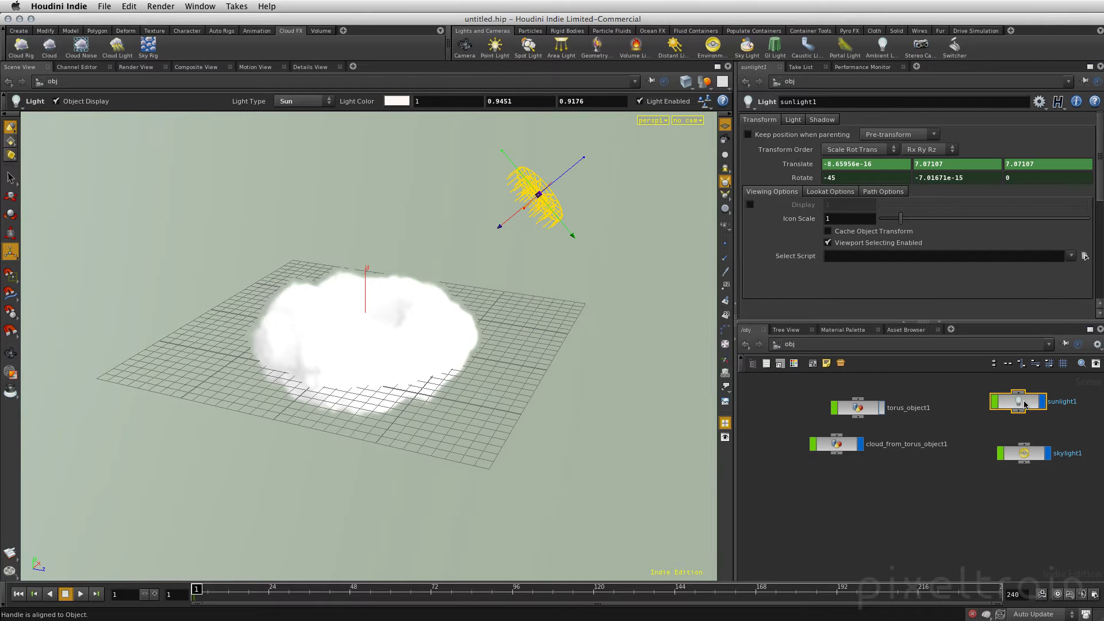
pyautogui.click(972, 509)
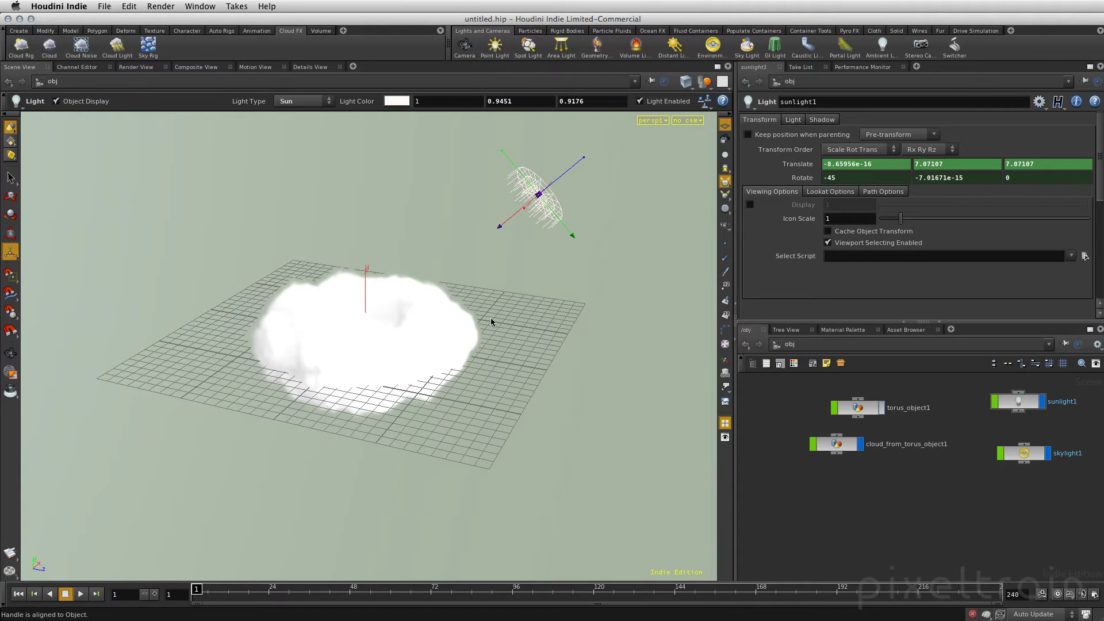
pyautogui.moveTo(875, 466)
pyautogui.mouseDown()
pyautogui.moveTo(843, 452)
pyautogui.moveTo(856, 445)
pyautogui.mouseUp()
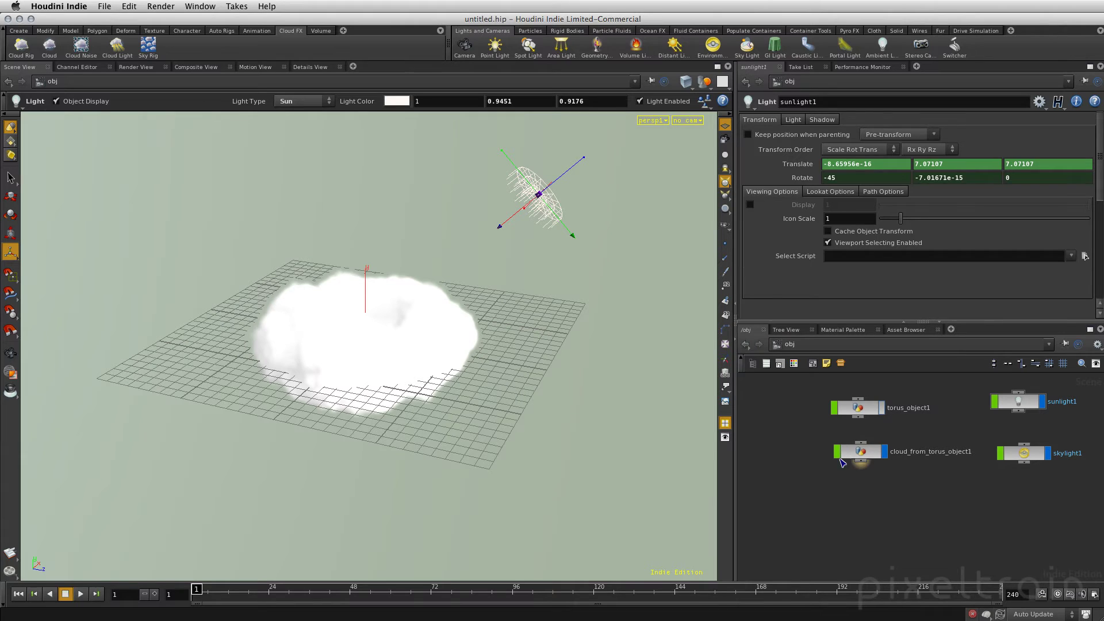
# Step: Dive into cloud_from_torus_object1, frame its nodes, and select the cloud_source Object Merge
pyautogui.click(862, 456)
pyautogui.doubleClick(861, 456)
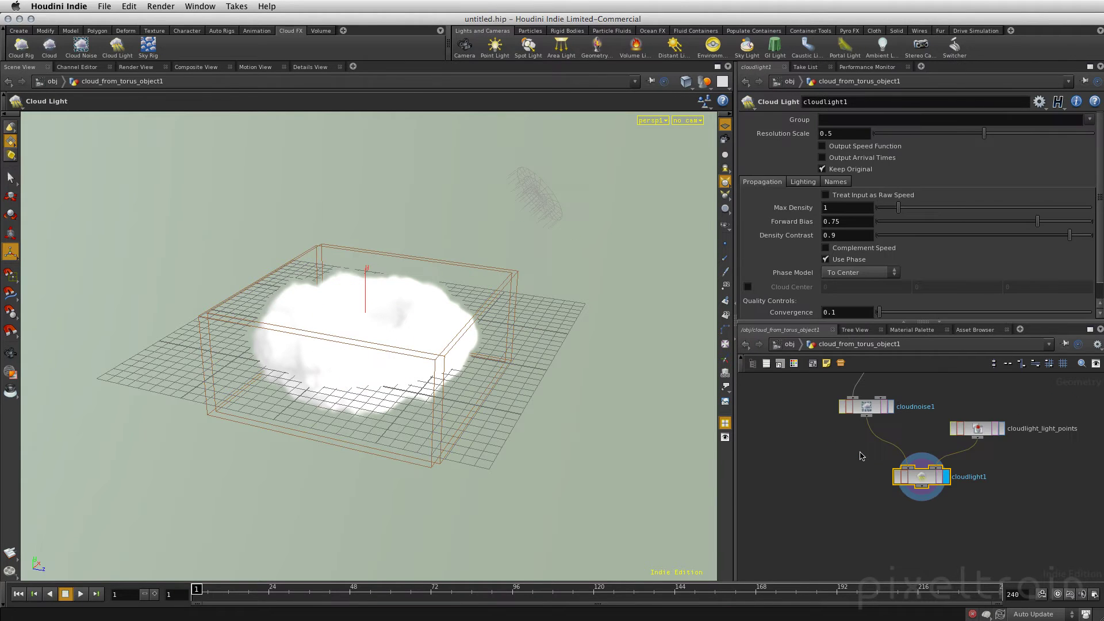
pyautogui.click(826, 489)
pyautogui.press('h')
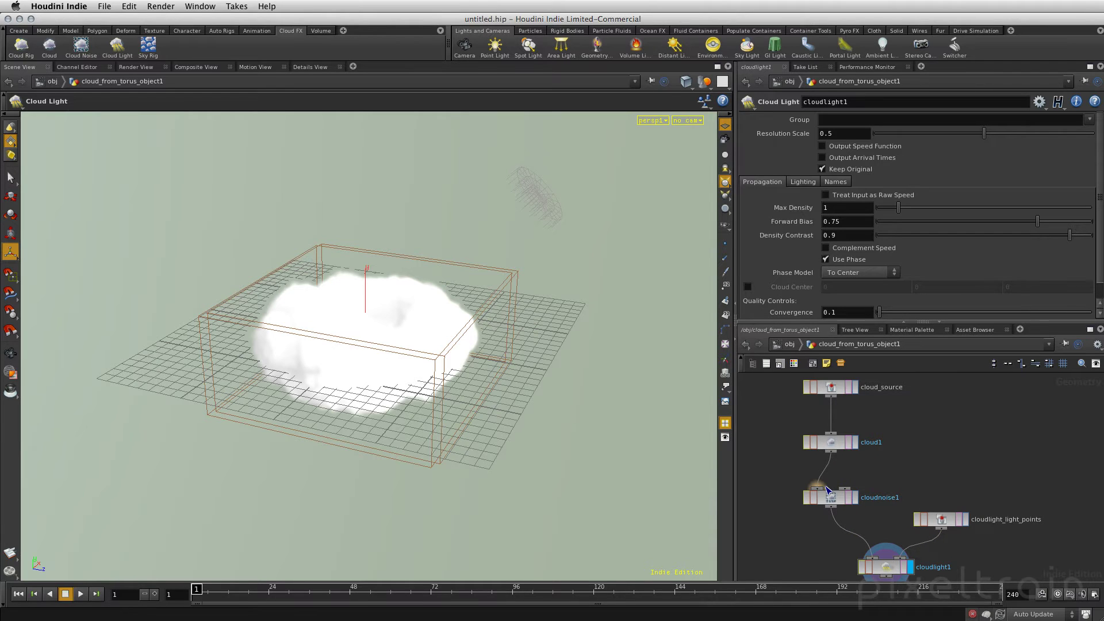
pyautogui.scroll(-3, 995, 445)
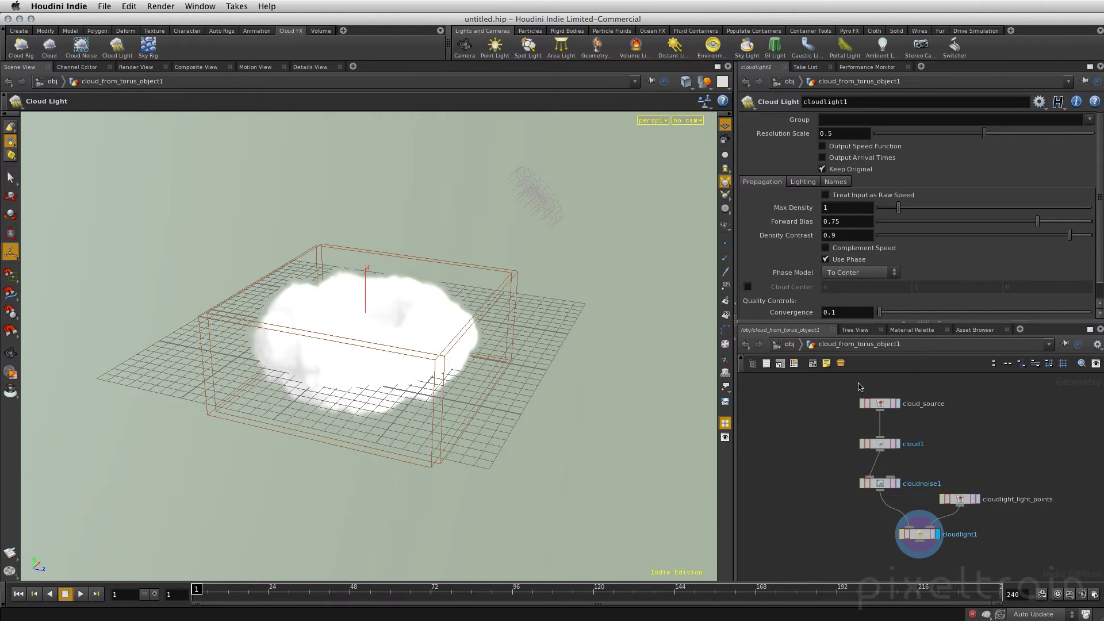
pyautogui.click(881, 404)
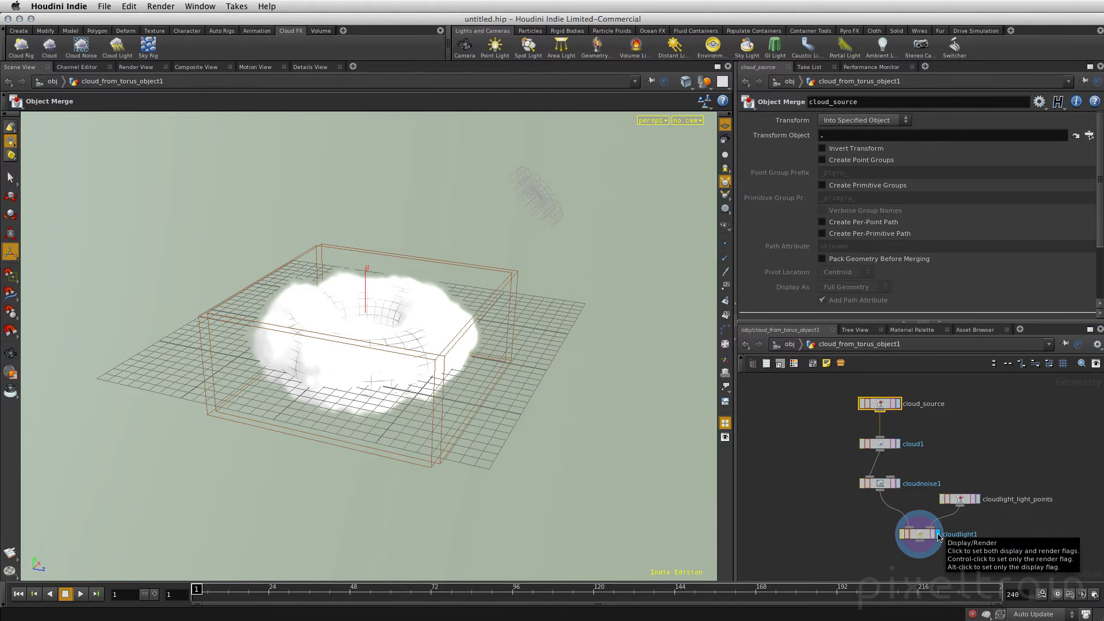
# Step: Display the cloud_source torus and add a temporary Box node to the network
pyautogui.click(899, 404)
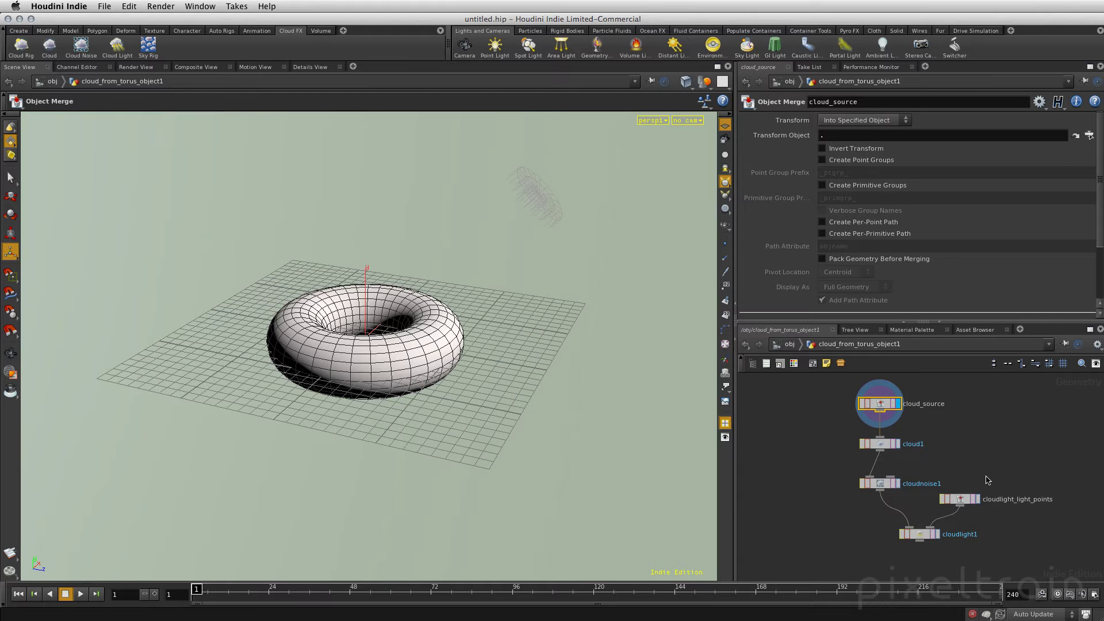
pyautogui.moveTo(879, 411)
pyautogui.mouseDown()
pyautogui.moveTo(845, 394)
pyautogui.moveTo(811, 400)
pyautogui.mouseUp()
pyautogui.click(982, 411)
pyautogui.press('Tab')
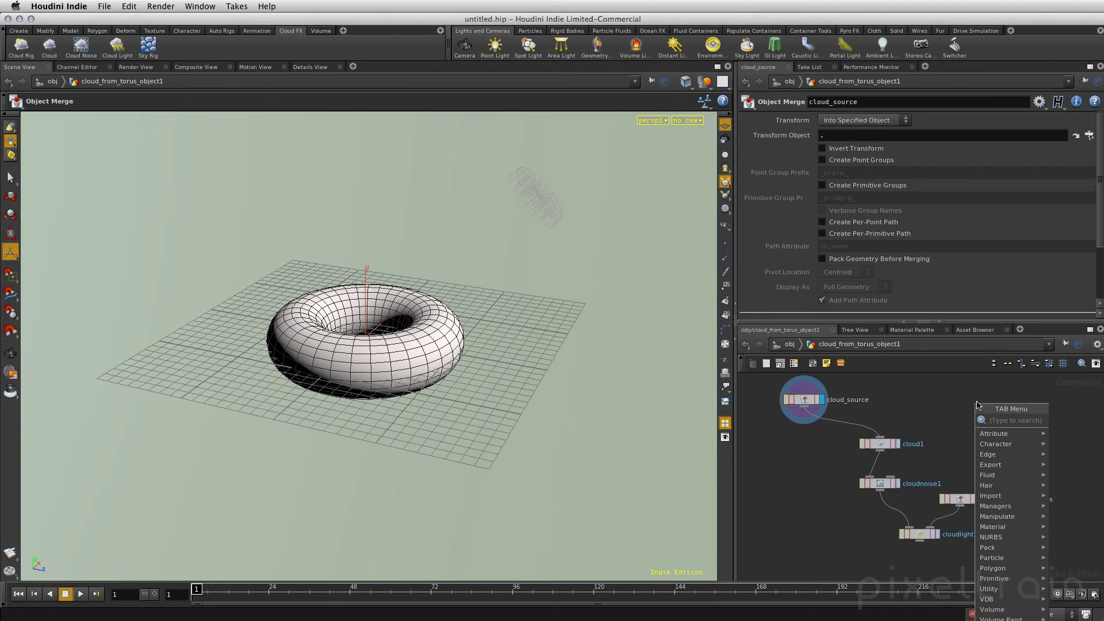
pyautogui.write('Box')
pyautogui.press('Return')
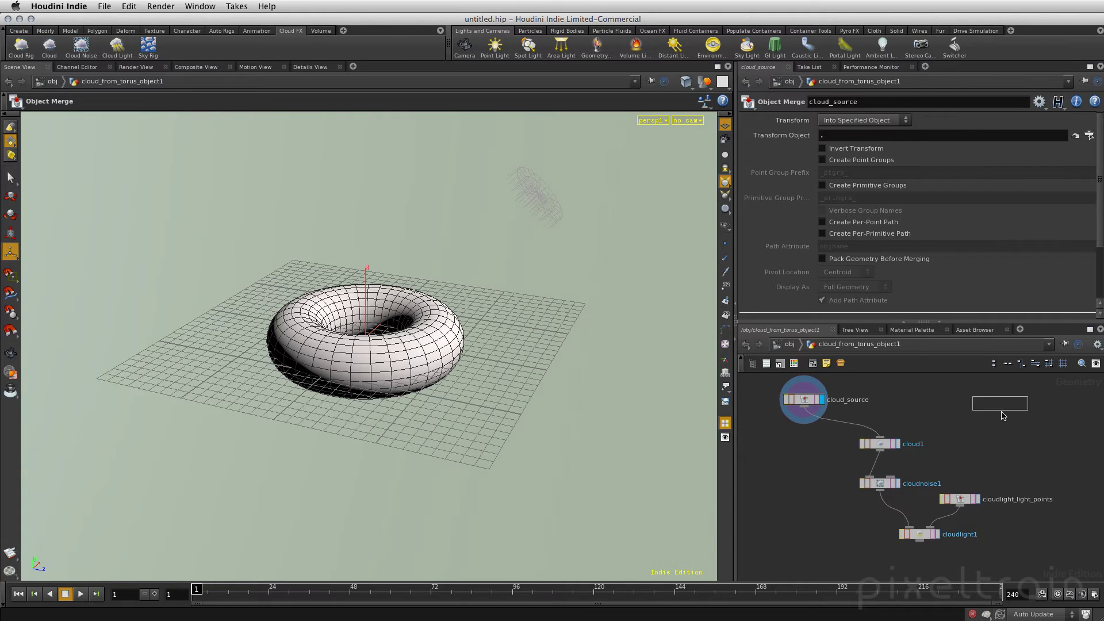
pyautogui.press('Escape')
pyautogui.click(981, 405)
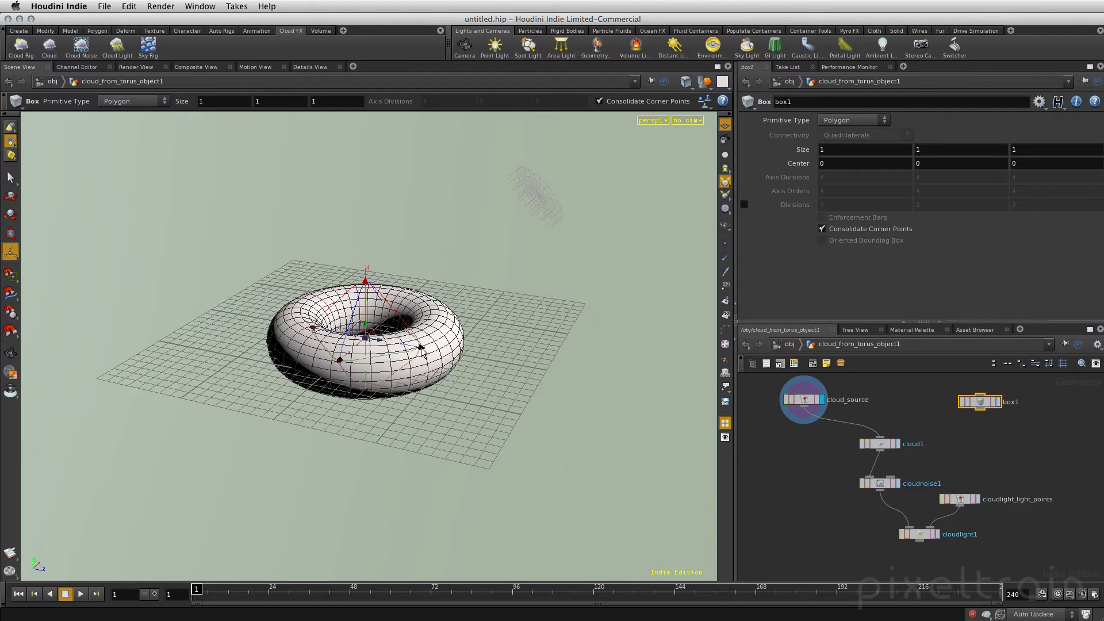
# Step: Move box1 beside the torus at Z 7.64891, toggling display between box and torus
pyautogui.click(10, 196)
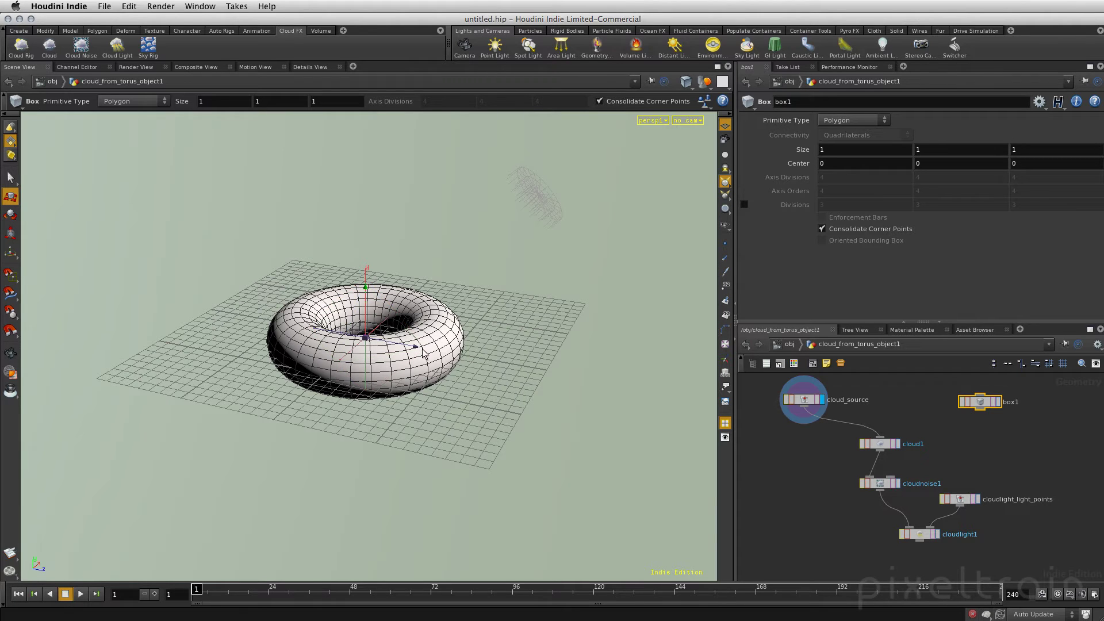
pyautogui.click(588, 400)
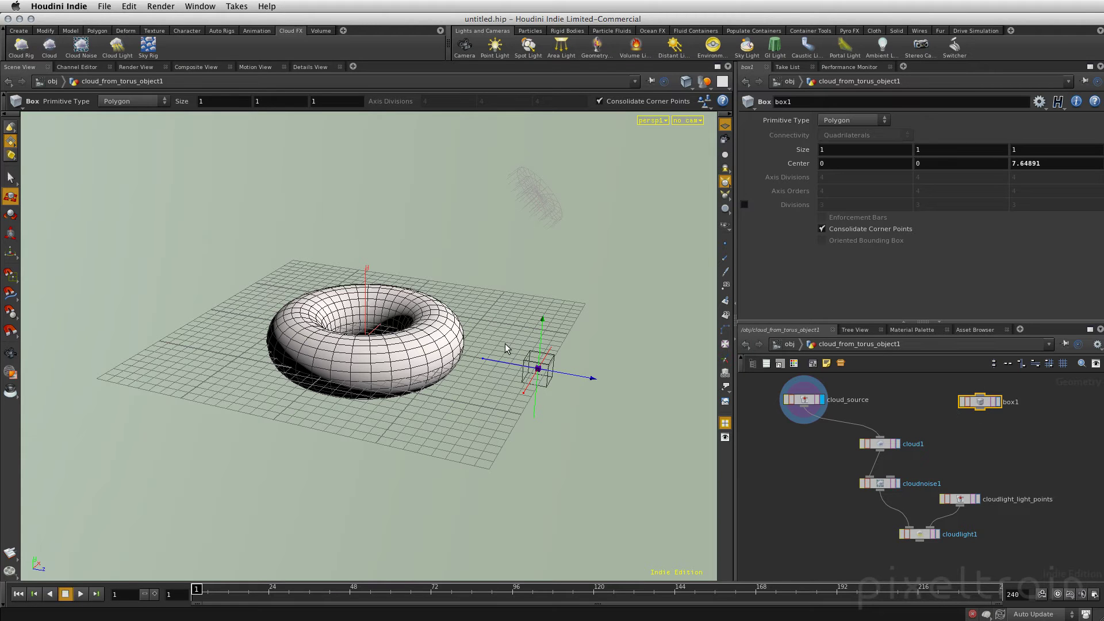
pyautogui.click(999, 403)
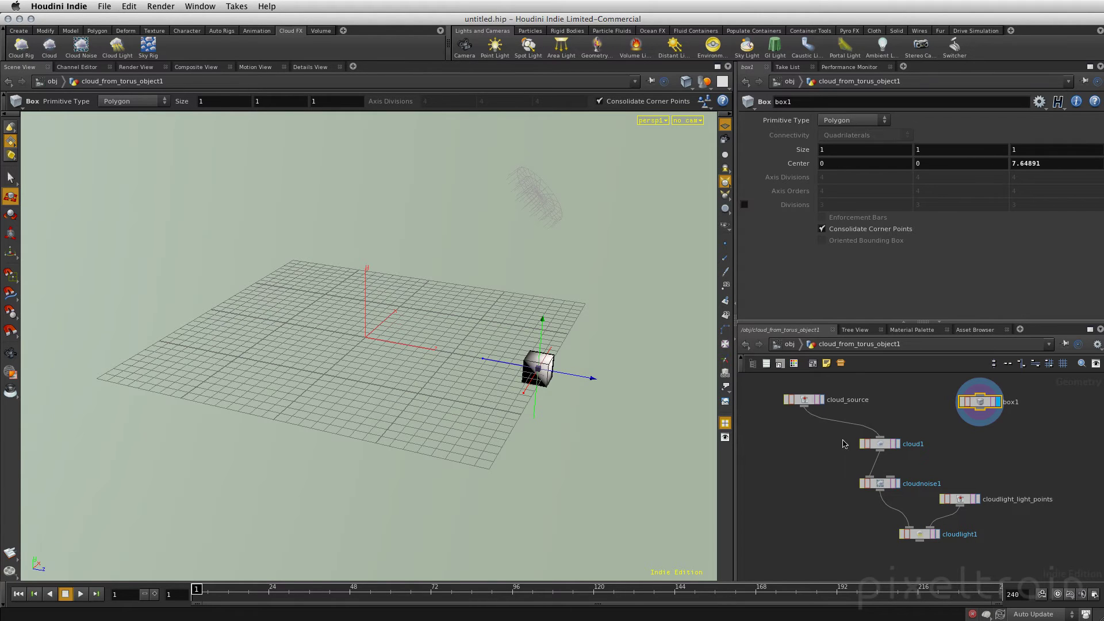
pyautogui.click(822, 401)
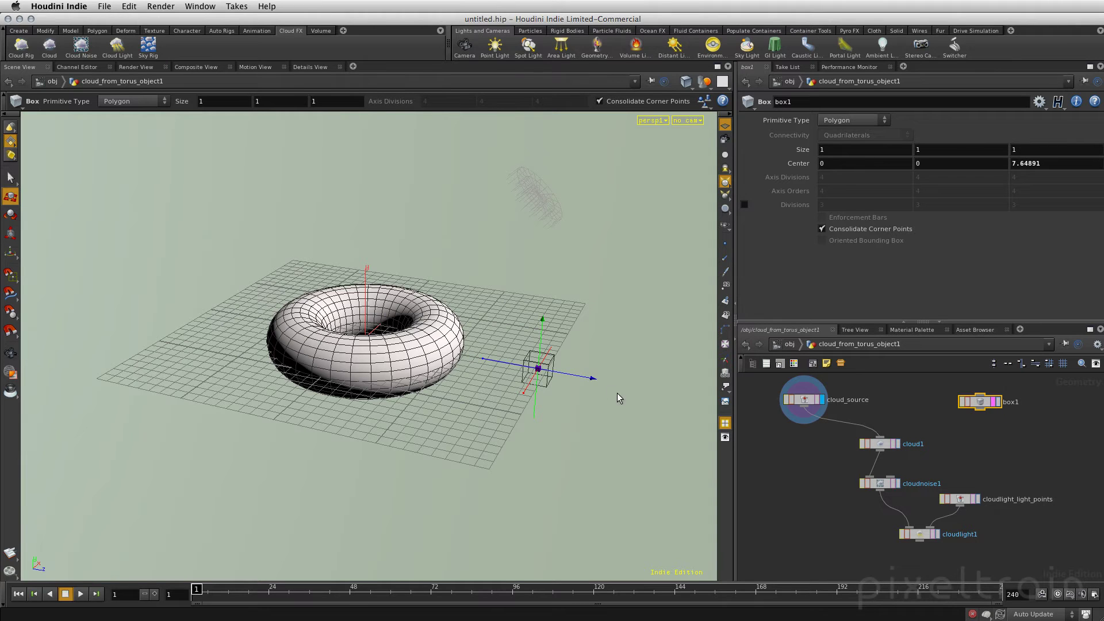
pyautogui.moveTo(575, 375); pyautogui.dragTo(582, 376)
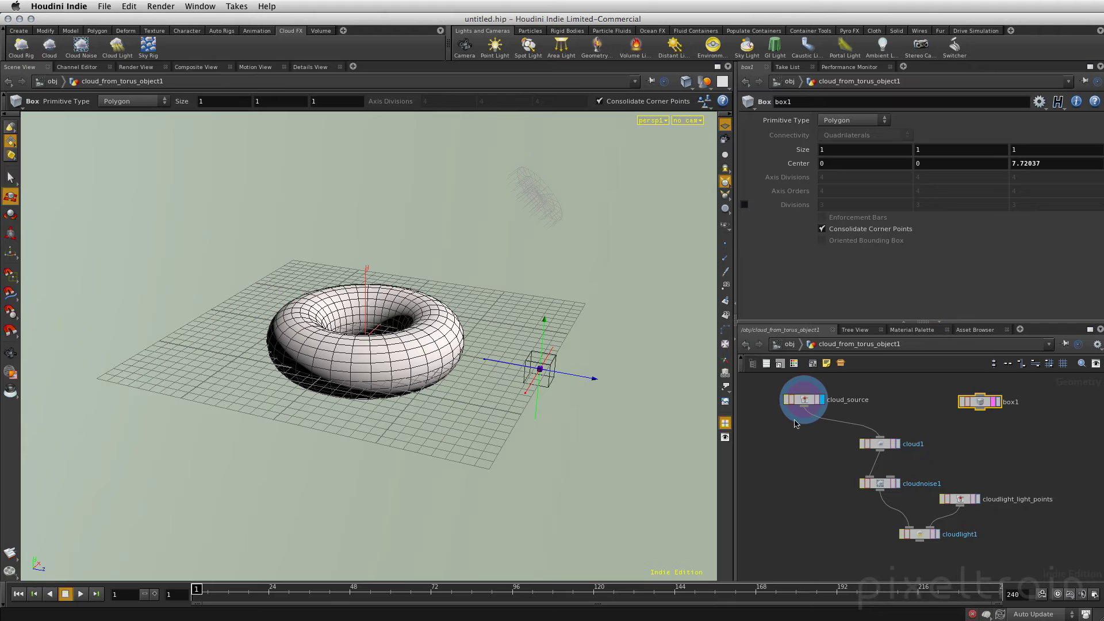
# Step: Delete box1 and move cloud_source directly above cloud1
pyautogui.click(1020, 440)
pyautogui.moveTo(1050, 435); pyautogui.dragTo(923, 382)
pyautogui.press('Delete')
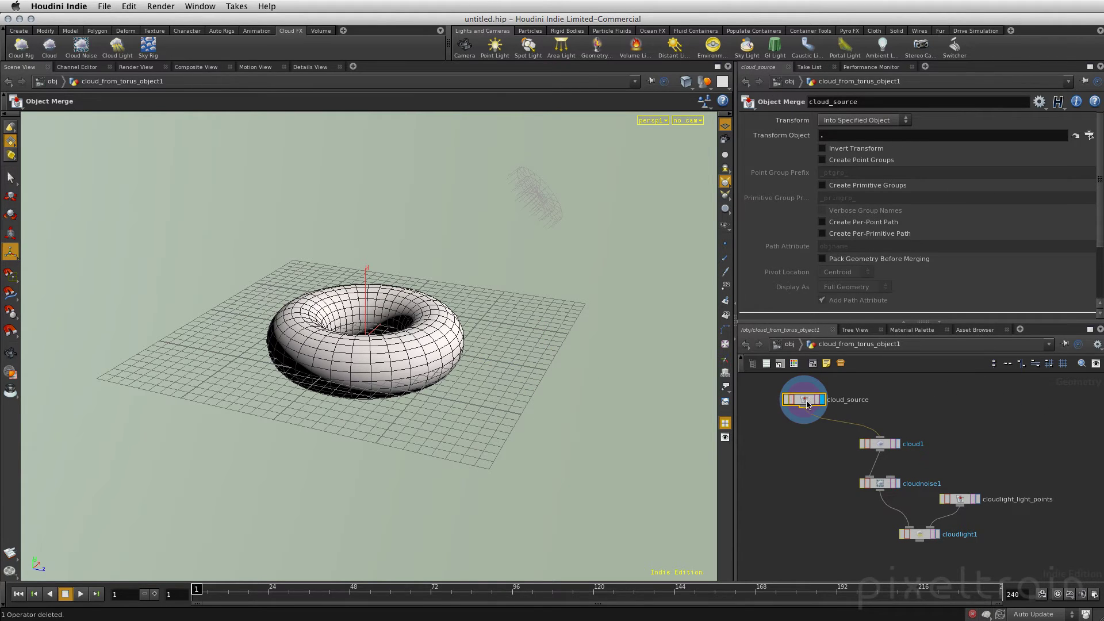
pyautogui.moveTo(810, 401); pyautogui.dragTo(886, 392)
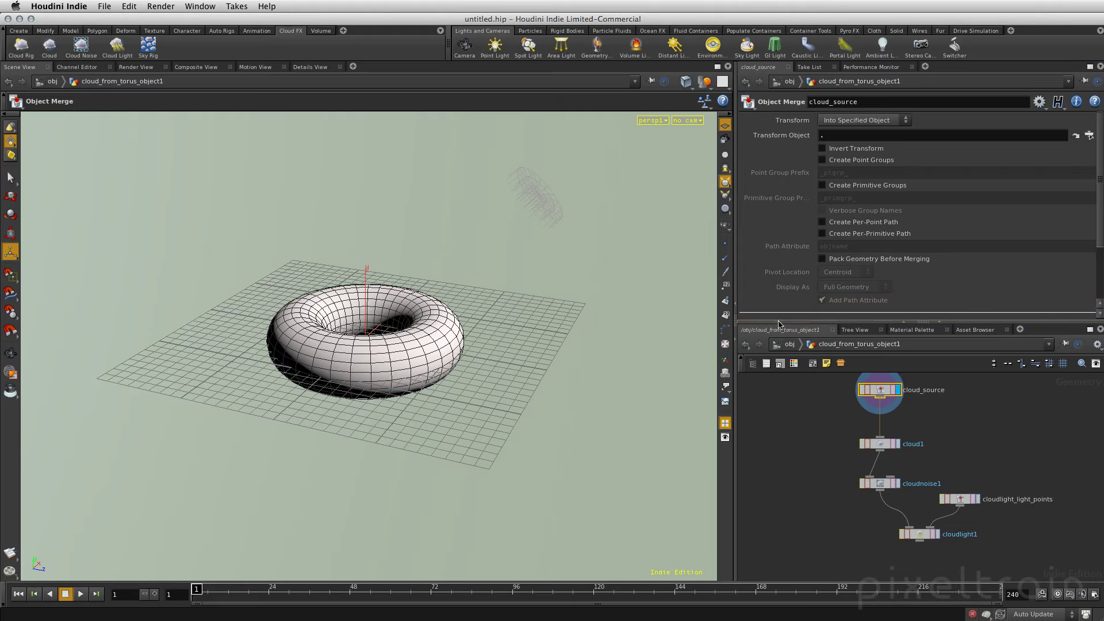
# Step: Check cloud_source's Object 1 path, then show cloud1's settings (Polygon Model, Max Axis 50)
pyautogui.scroll(-3, 1093, 218)
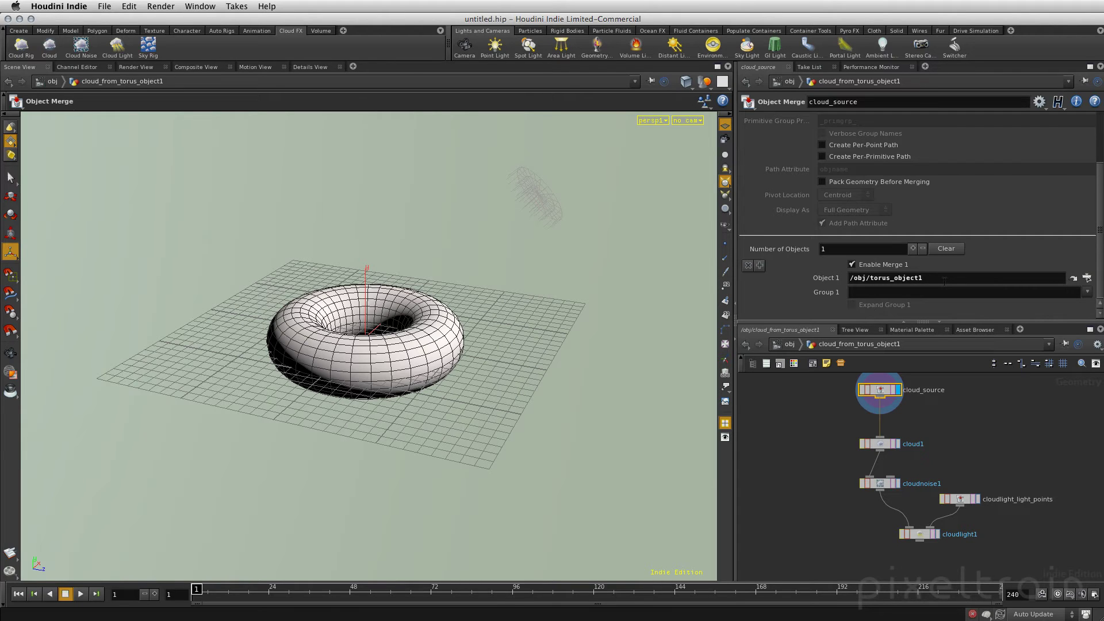
pyautogui.moveTo(1099, 237); pyautogui.dragTo(1099, 154)
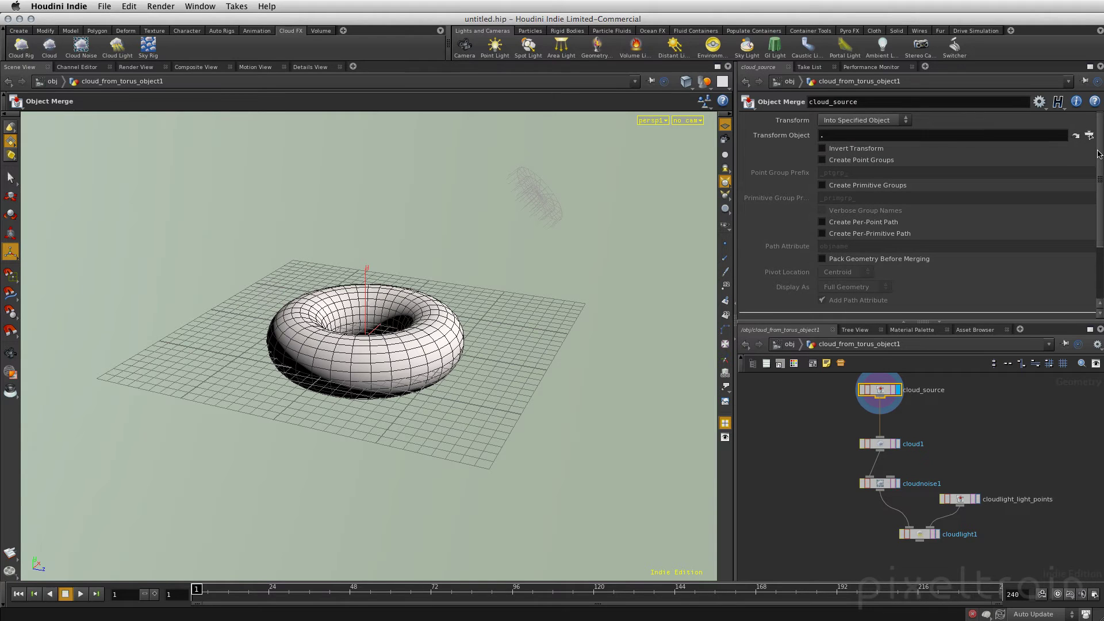
pyautogui.moveTo(1099, 154); pyautogui.dragTo(1099, 279)
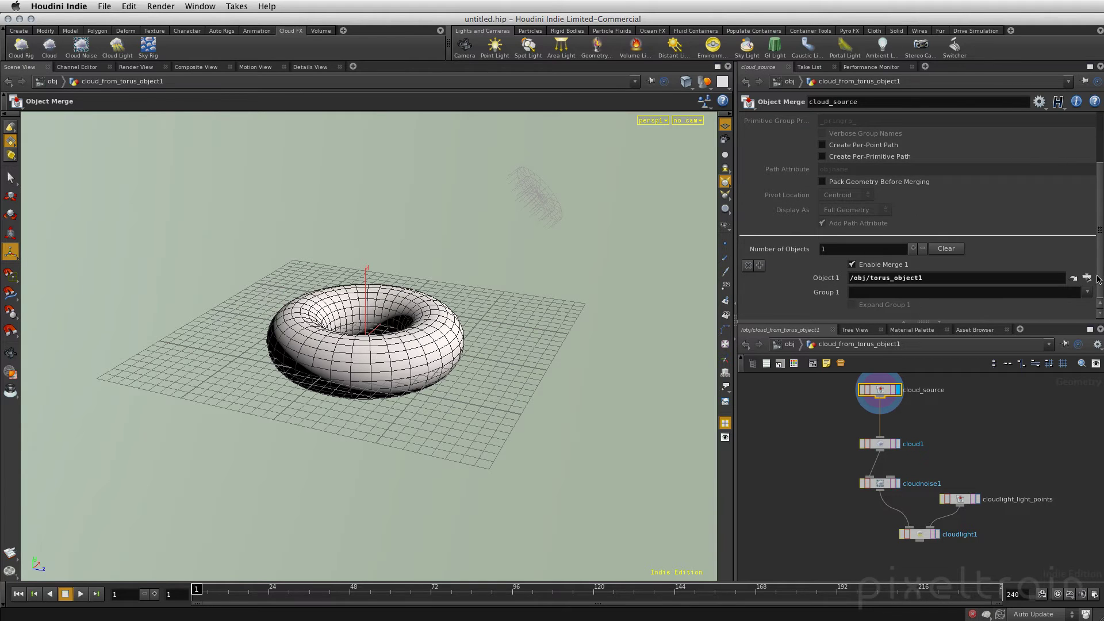
pyautogui.click(882, 446)
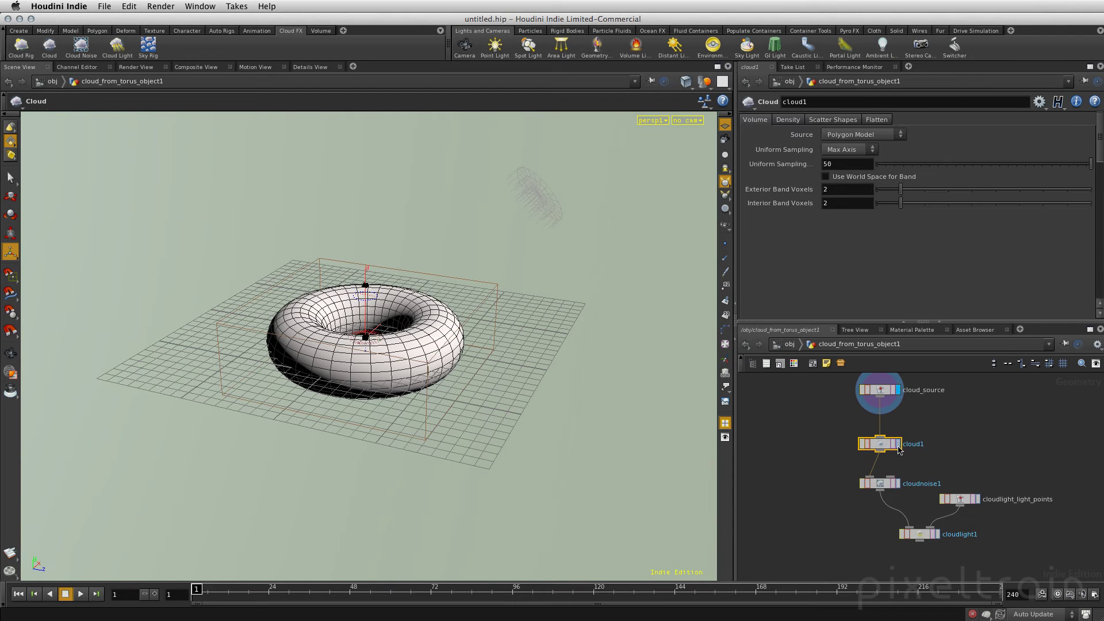
# Step: Display cloud1 in the viewport and orbit in closer to inspect the torus cloud
pyautogui.click(899, 447)
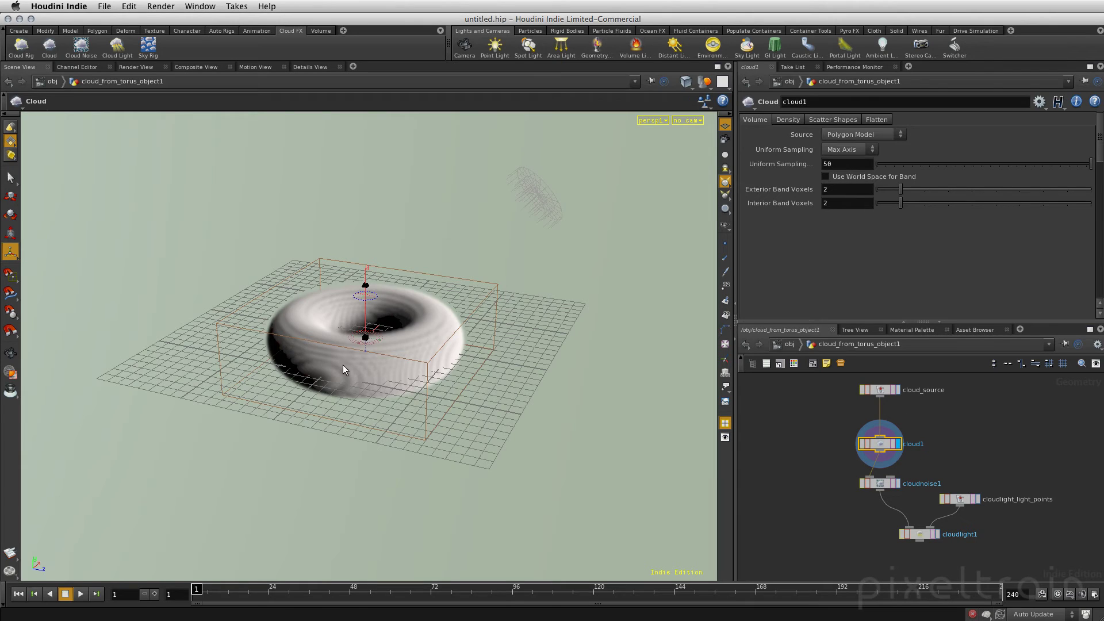
pyautogui.moveTo(296, 345); pyautogui.dragTo(536, 365, button='right')
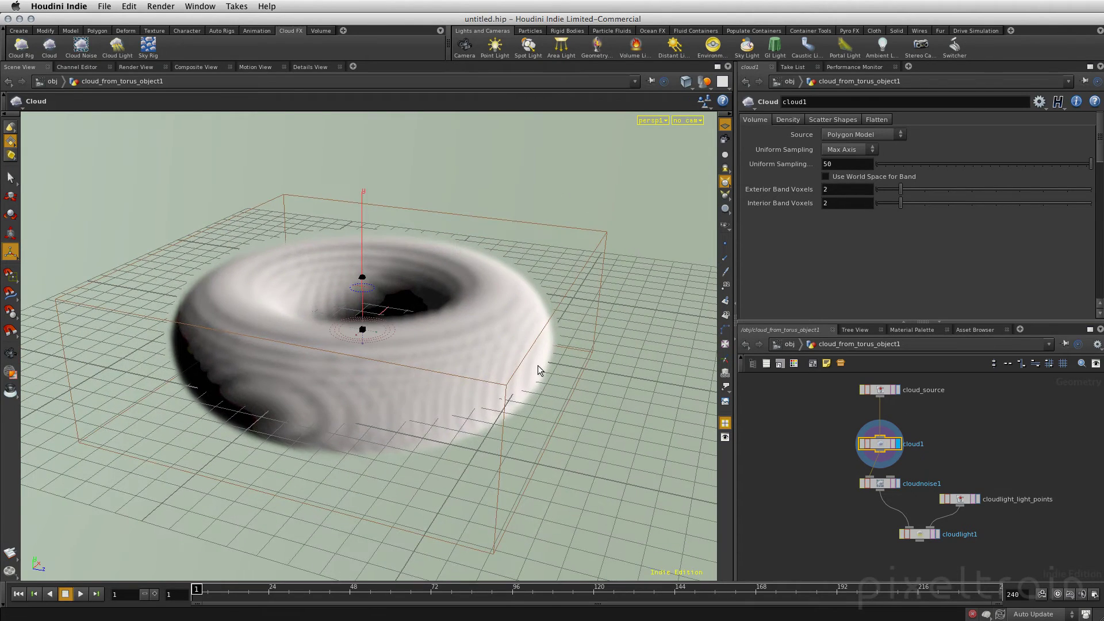
pyautogui.moveTo(538, 365)
pyautogui.mouseDown()
pyautogui.moveTo(530, 402)
pyautogui.moveTo(434, 408)
pyautogui.mouseUp()
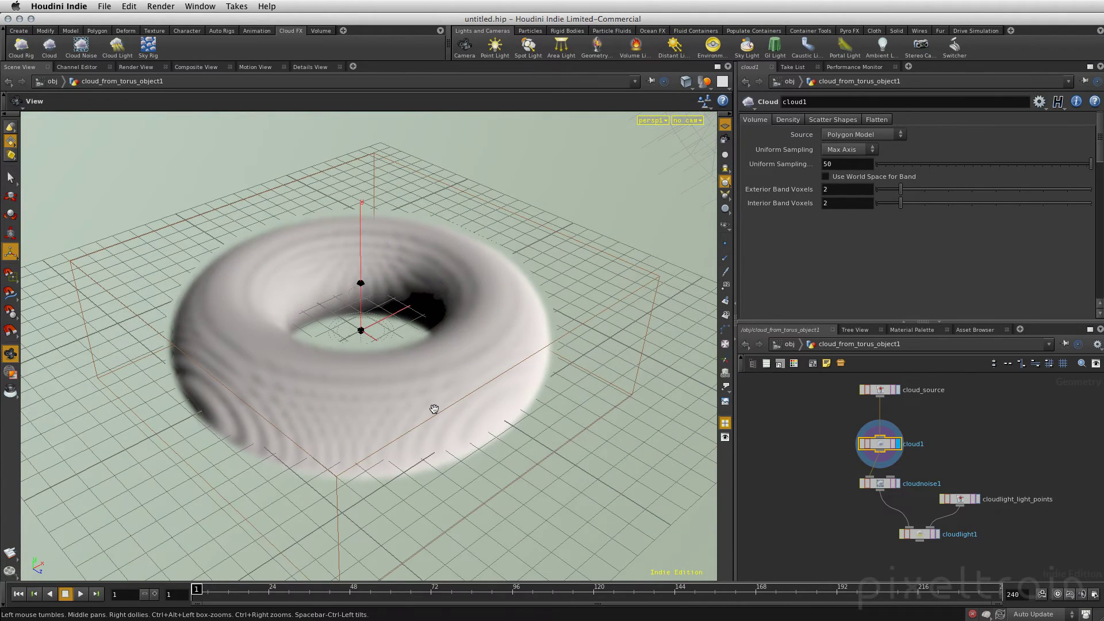
pyautogui.press('Return')
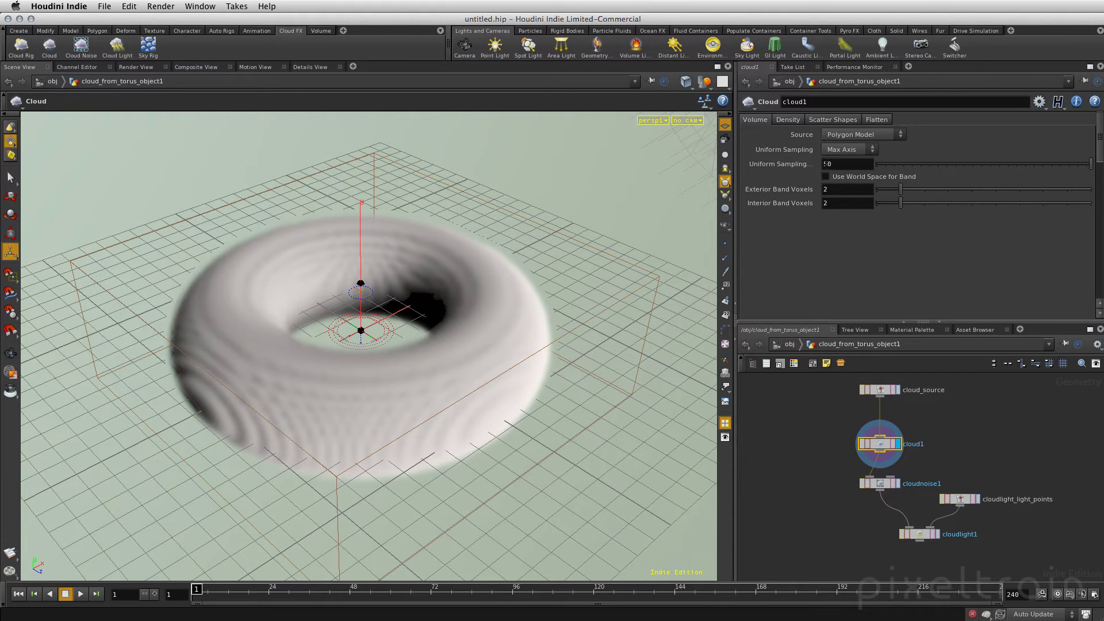
# Step: Test Uniform Sampling 10 on the blurrier cloud, then restore it to 50
pyautogui.moveTo(837, 164); pyautogui.dragTo(814, 161)
pyautogui.write('10')
pyautogui.press('Tab')
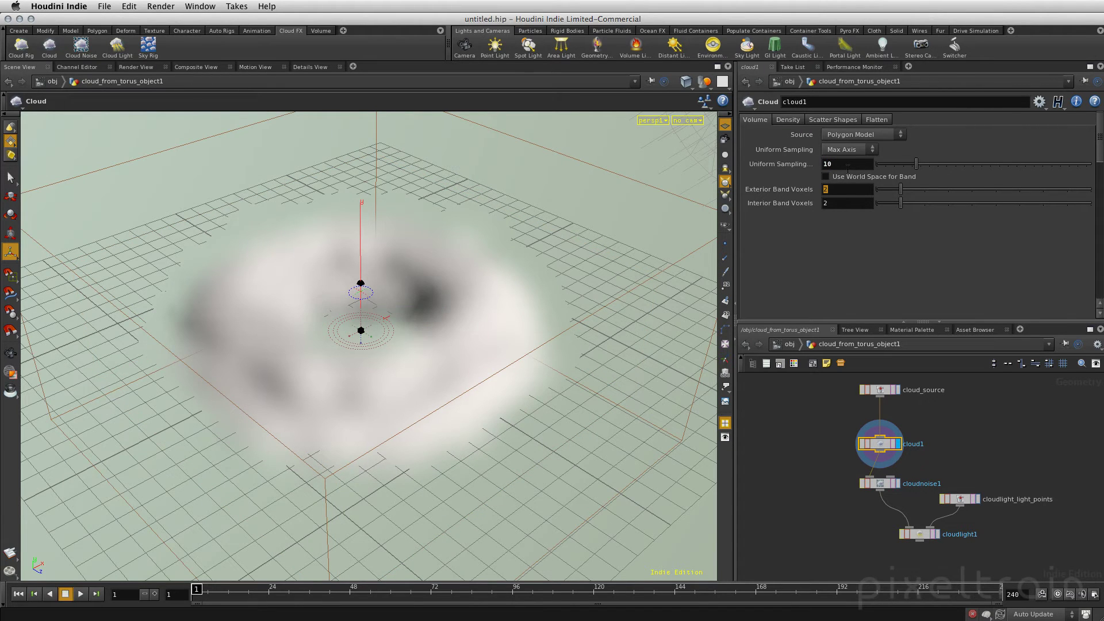
pyautogui.press('Escape')
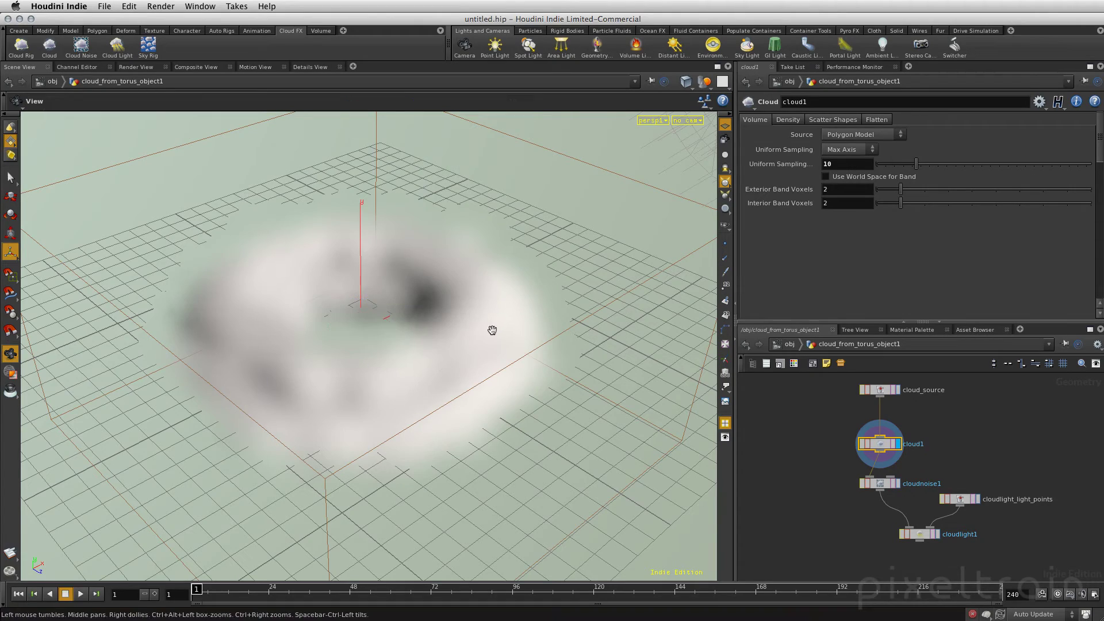
pyautogui.moveTo(492, 330)
pyautogui.mouseDown()
pyautogui.moveTo(577, 271)
pyautogui.moveTo(626, 276)
pyautogui.moveTo(529, 327)
pyautogui.mouseUp()
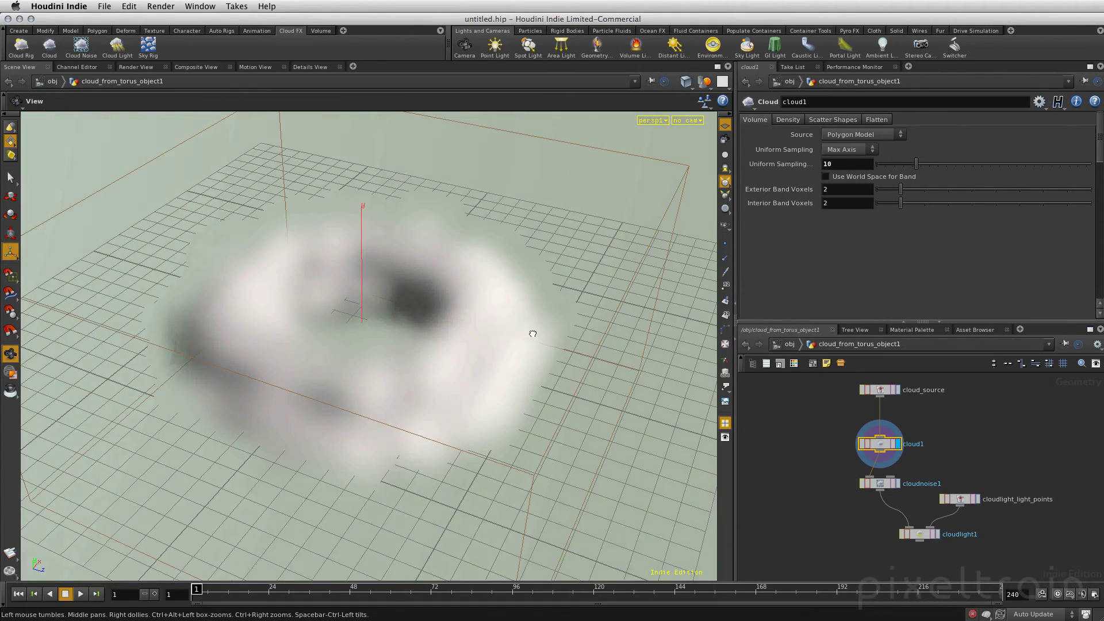
pyautogui.press('Return')
pyautogui.click(827, 163)
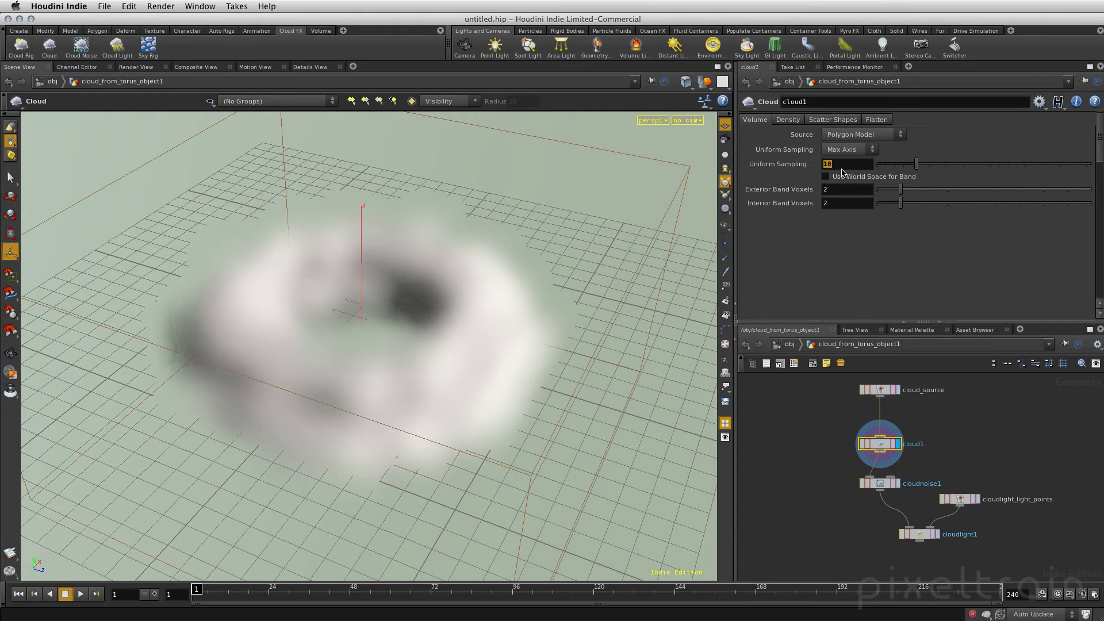
pyautogui.write('50')
pyautogui.press('Tab')
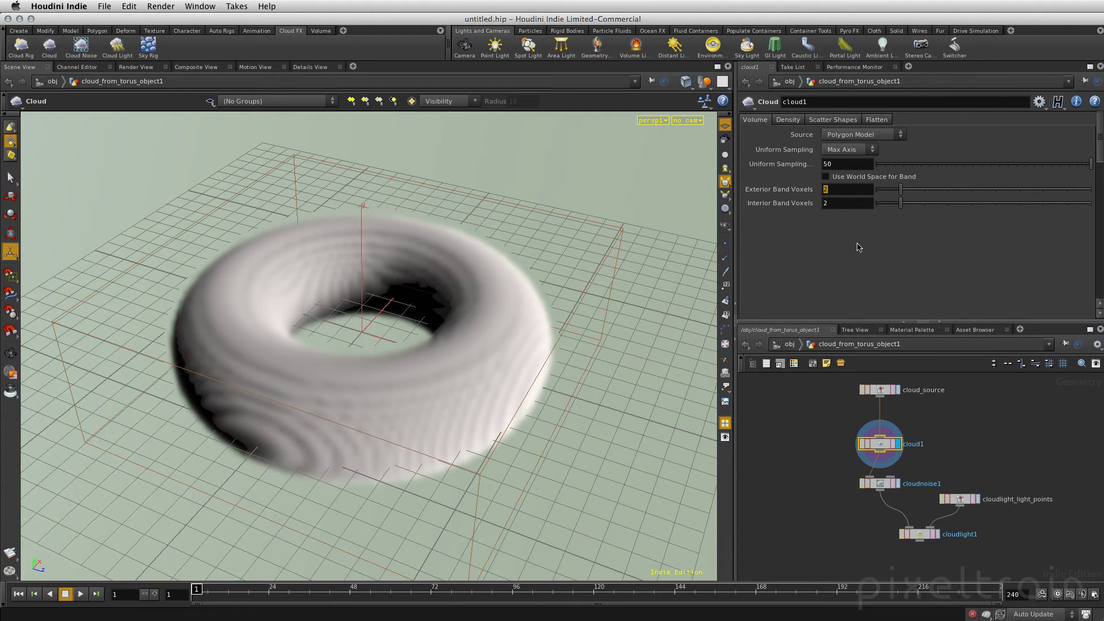
# Step: Reshape the Density Remap ramp, adding a middle point at position 0.486, value 0.3125
pyautogui.click(789, 121)
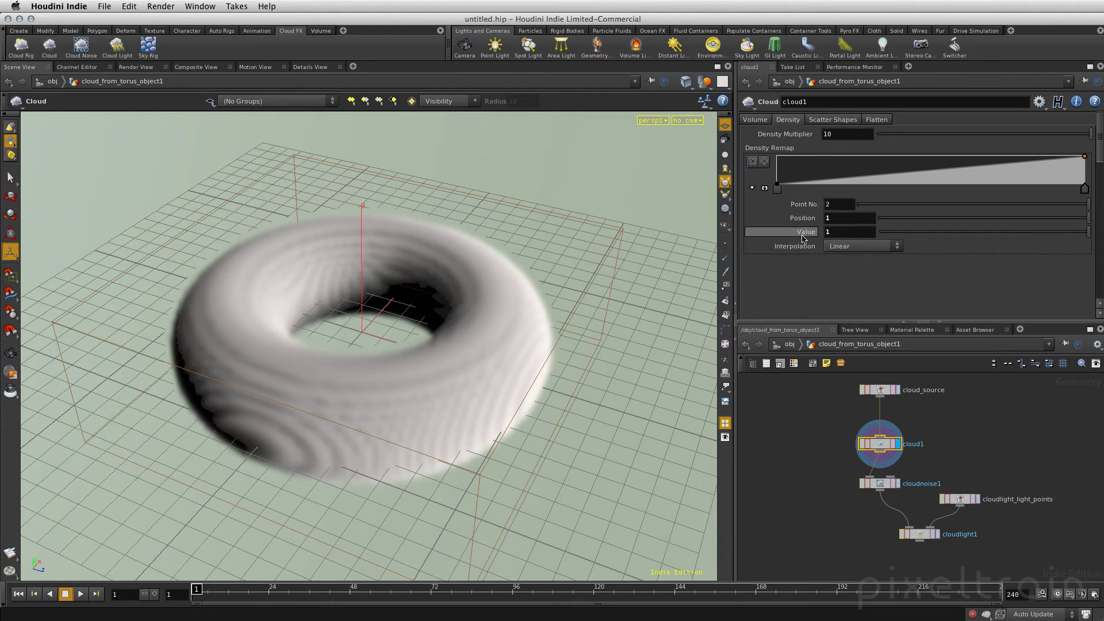
pyautogui.click(777, 188)
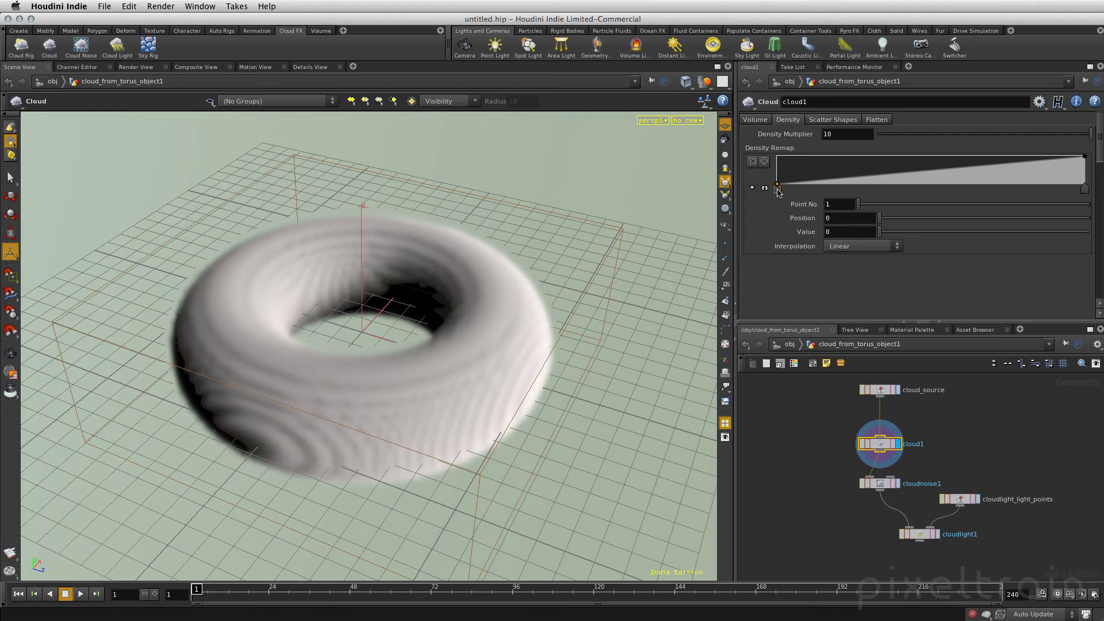
pyautogui.moveTo(776, 188)
pyautogui.mouseDown()
pyautogui.moveTo(951, 206)
pyautogui.moveTo(1023, 200)
pyautogui.moveTo(776, 189)
pyautogui.mouseUp()
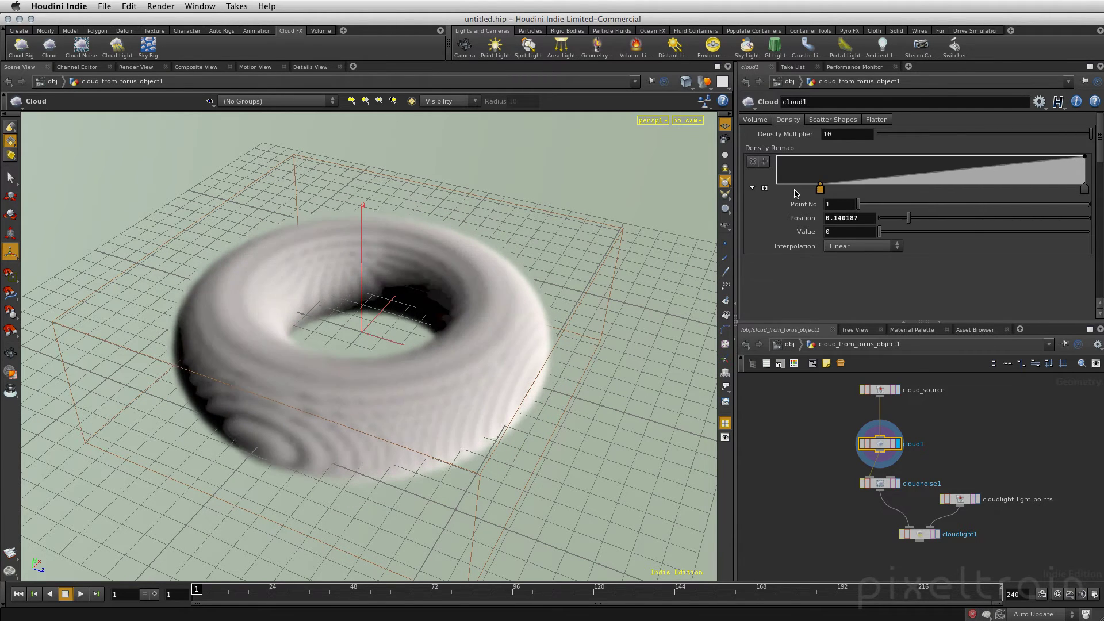
pyautogui.click(926, 171)
pyautogui.moveTo(927, 170); pyautogui.dragTo(926, 177)
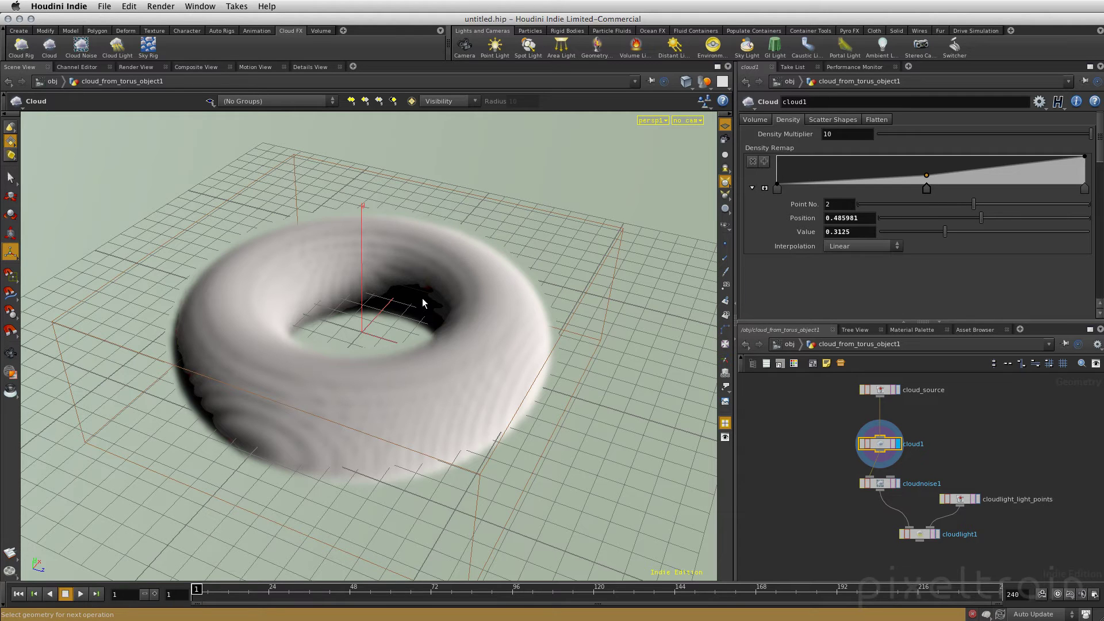
# Step: On Scatter Shapes, preview Visualize As Polygons from above, then switch it back off
pyautogui.click(835, 121)
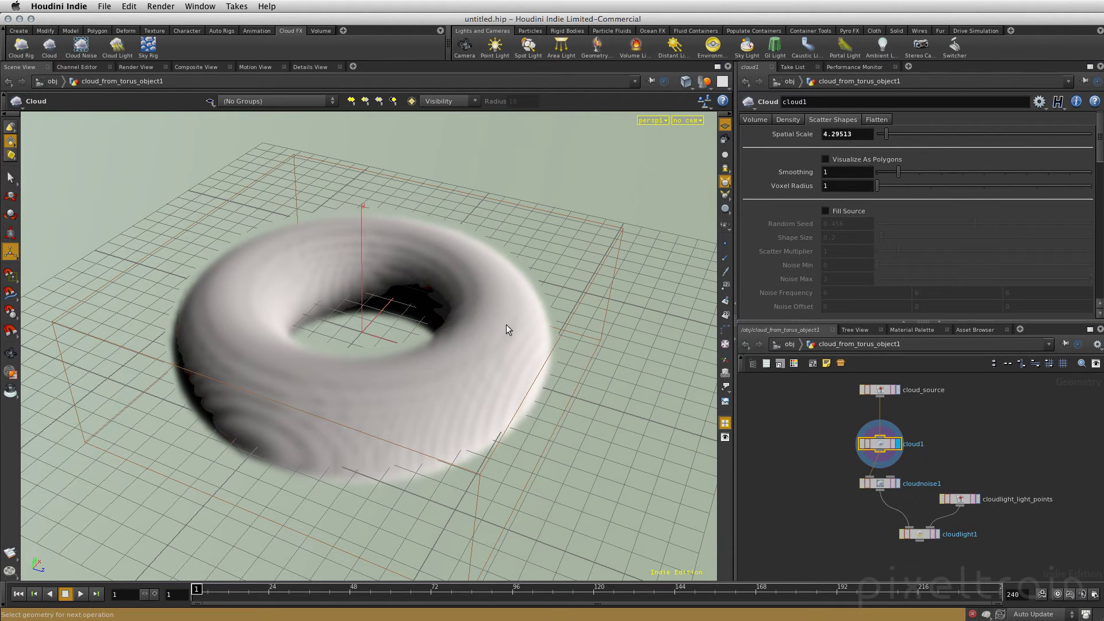
pyautogui.click(826, 159)
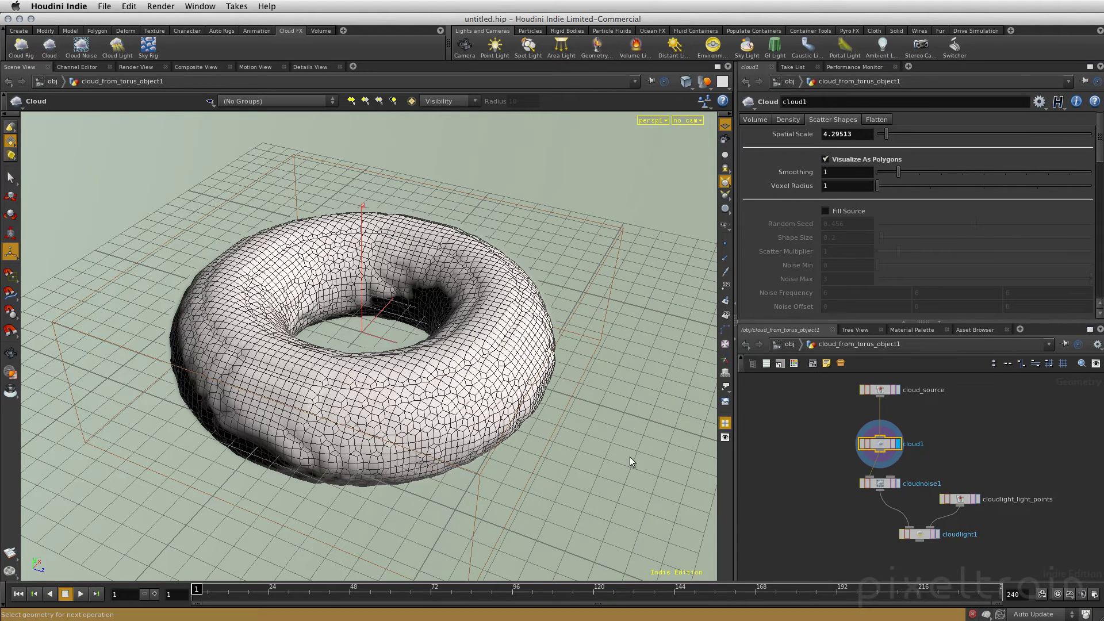
pyautogui.press('Escape')
pyautogui.moveTo(630, 413)
pyautogui.mouseDown()
pyautogui.moveTo(588, 490)
pyautogui.moveTo(678, 397)
pyautogui.mouseUp()
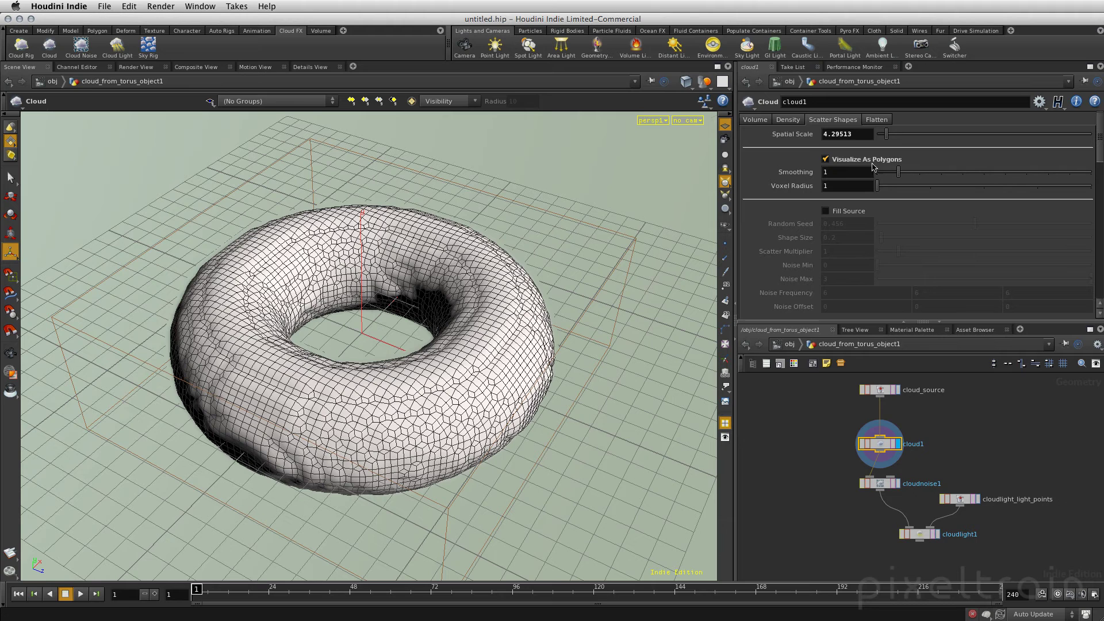
pyautogui.click(826, 159)
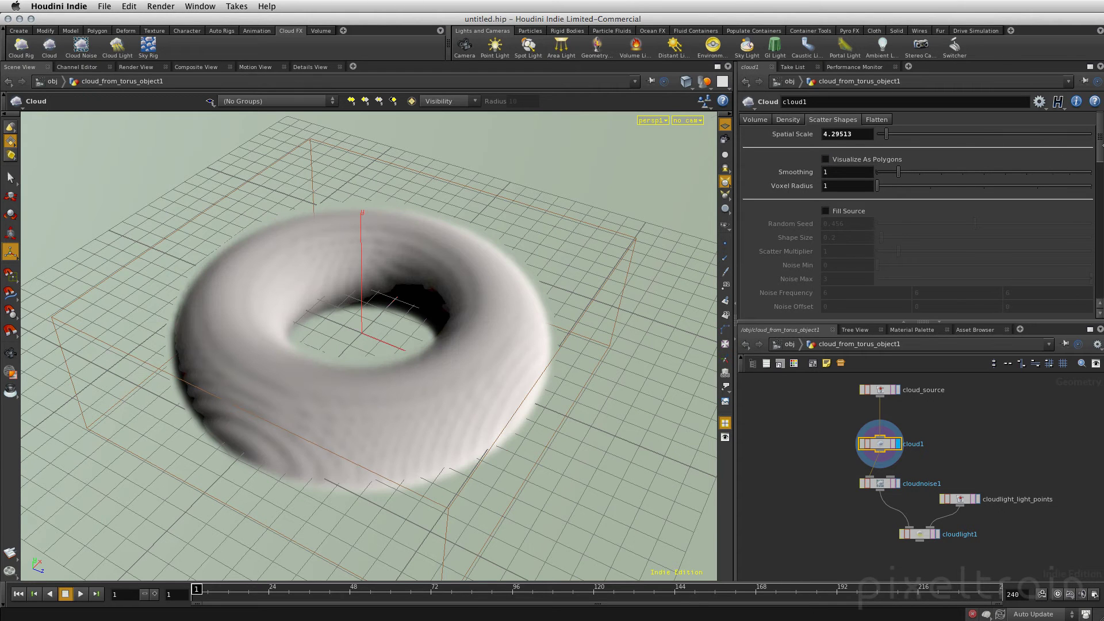
# Step: Enable the fill shapes and try Shape Sizes 0.9 and 0.4, settling on 0.1
pyautogui.scroll(-2, 1099, 135)
pyautogui.scroll(-1, 1099, 136)
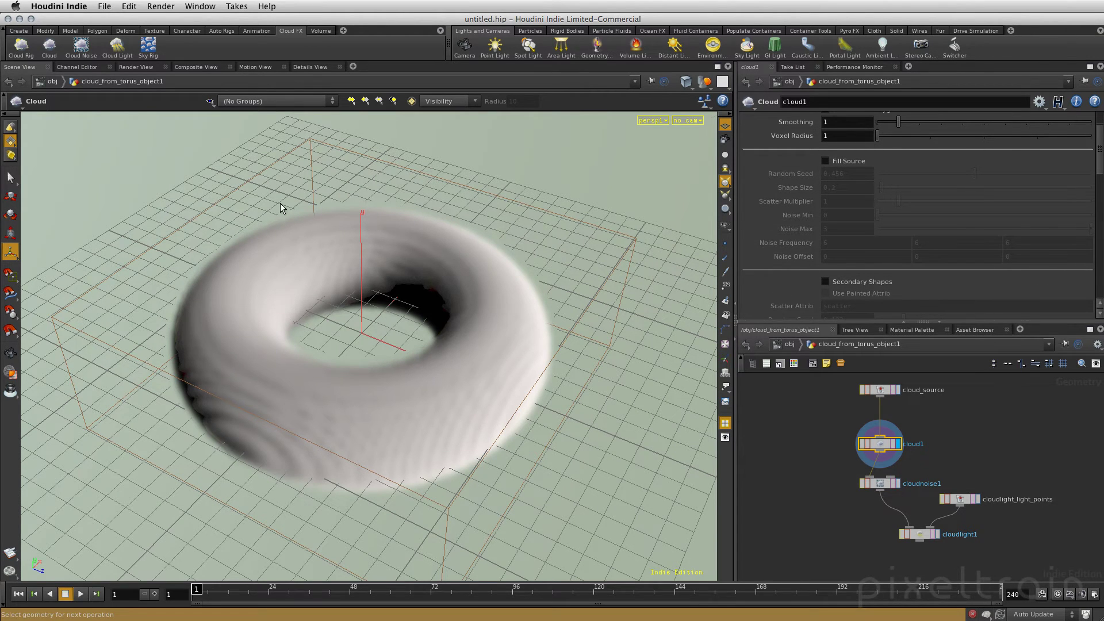
pyautogui.click(825, 161)
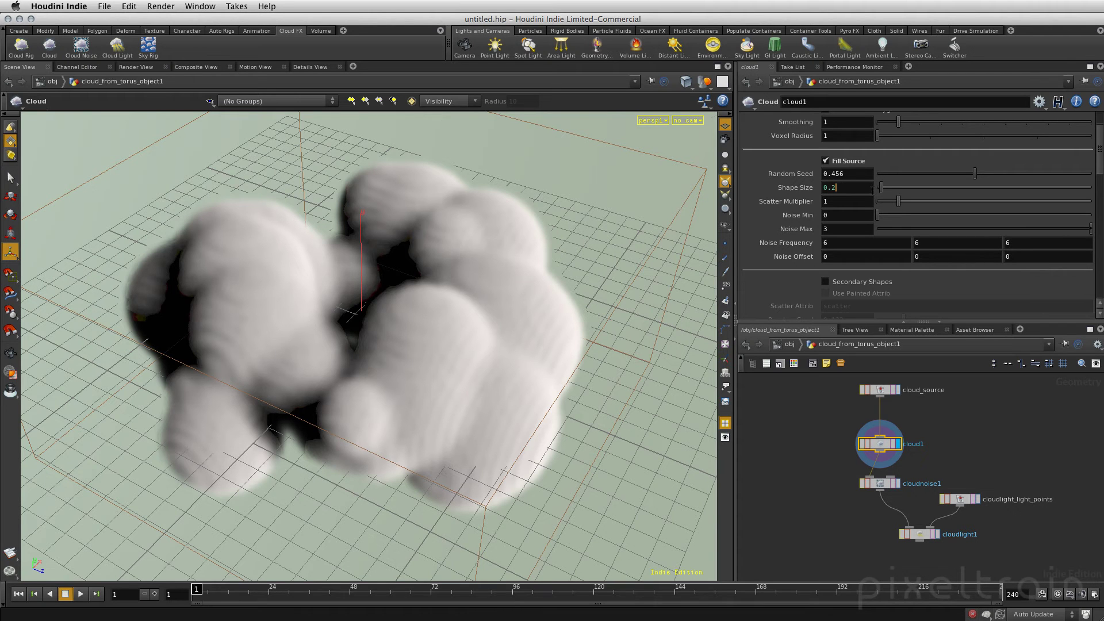
pyautogui.write('0.1')
pyautogui.press('Tab')
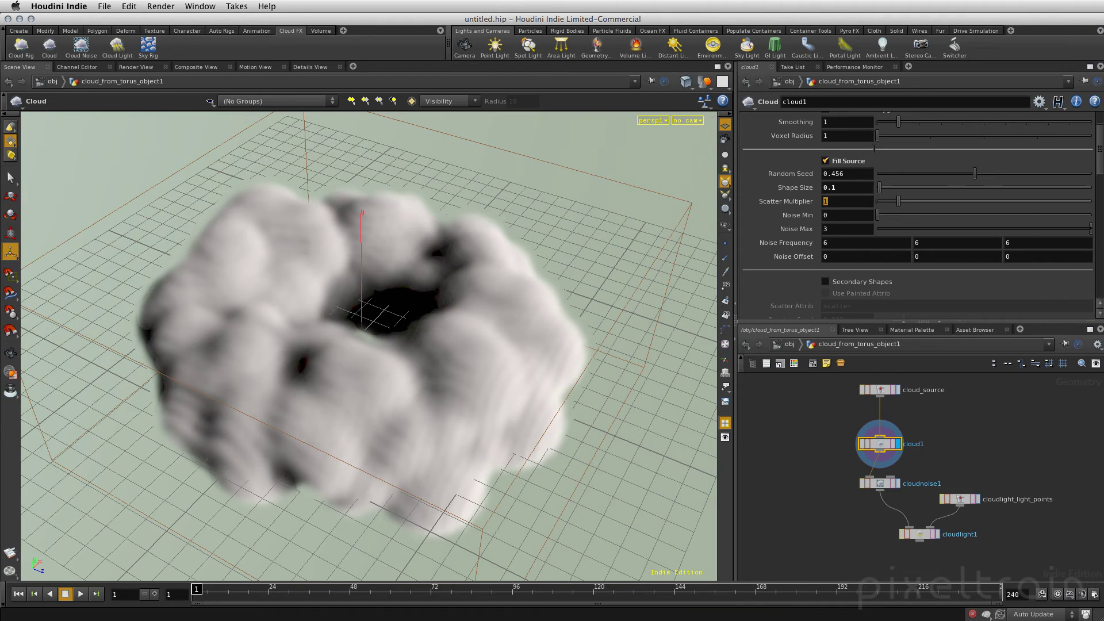
pyautogui.doubleClick(838, 188)
pyautogui.write('0.9')
pyautogui.press('Tab')
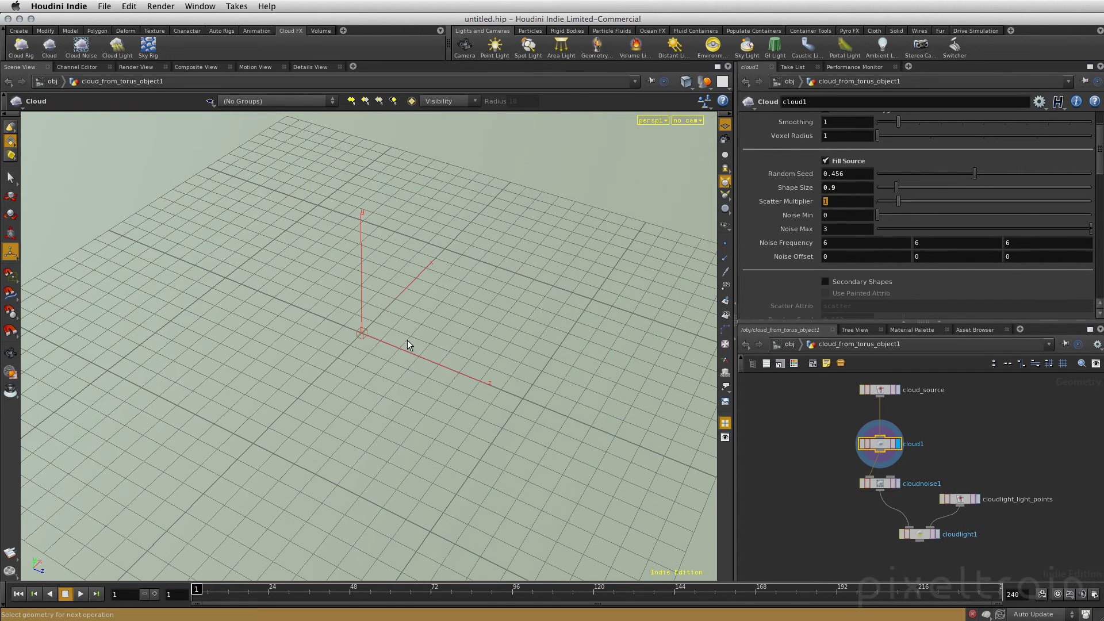
pyautogui.doubleClick(833, 187)
pyautogui.write('0.4')
pyautogui.press('Tab')
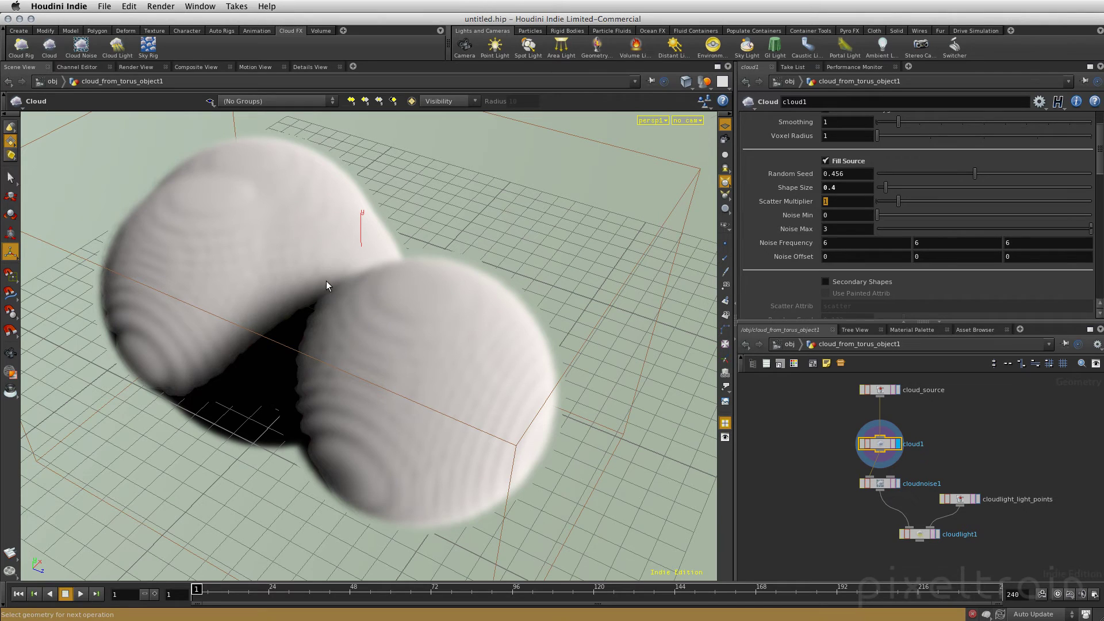
pyautogui.click(833, 188)
pyautogui.write('0.1')
pyautogui.press('Tab')
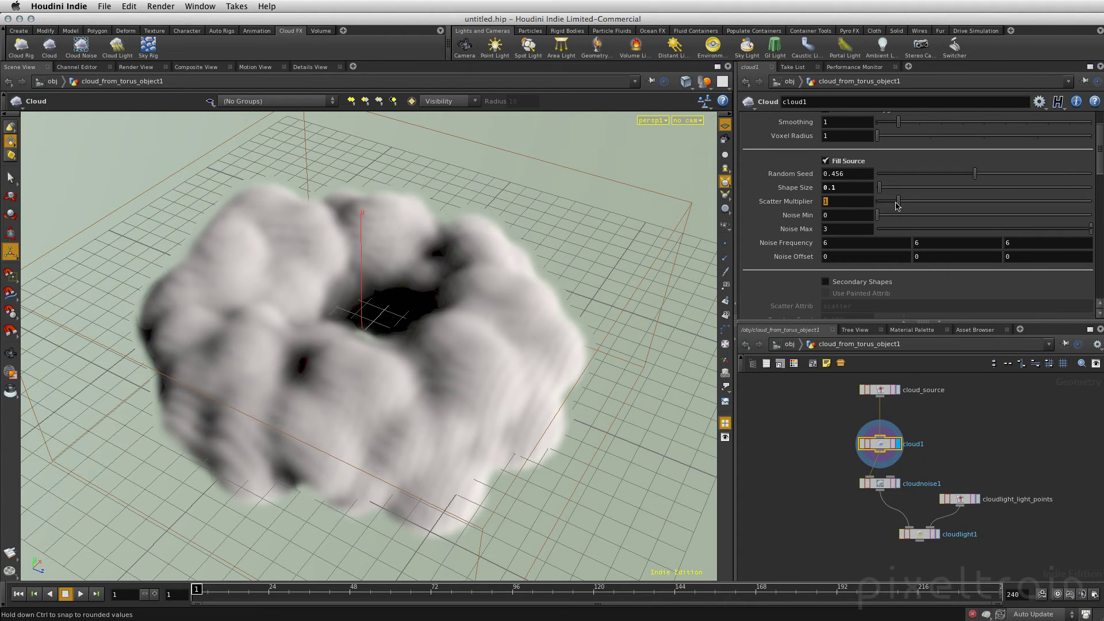
# Step: Set Scatter Multiplier 0.91, Random Seed 0.406 and Noise Max 3.5
pyautogui.moveTo(898, 201)
pyautogui.mouseDown()
pyautogui.moveTo(931, 209)
pyautogui.moveTo(883, 204)
pyautogui.moveTo(902, 207)
pyautogui.mouseUp()
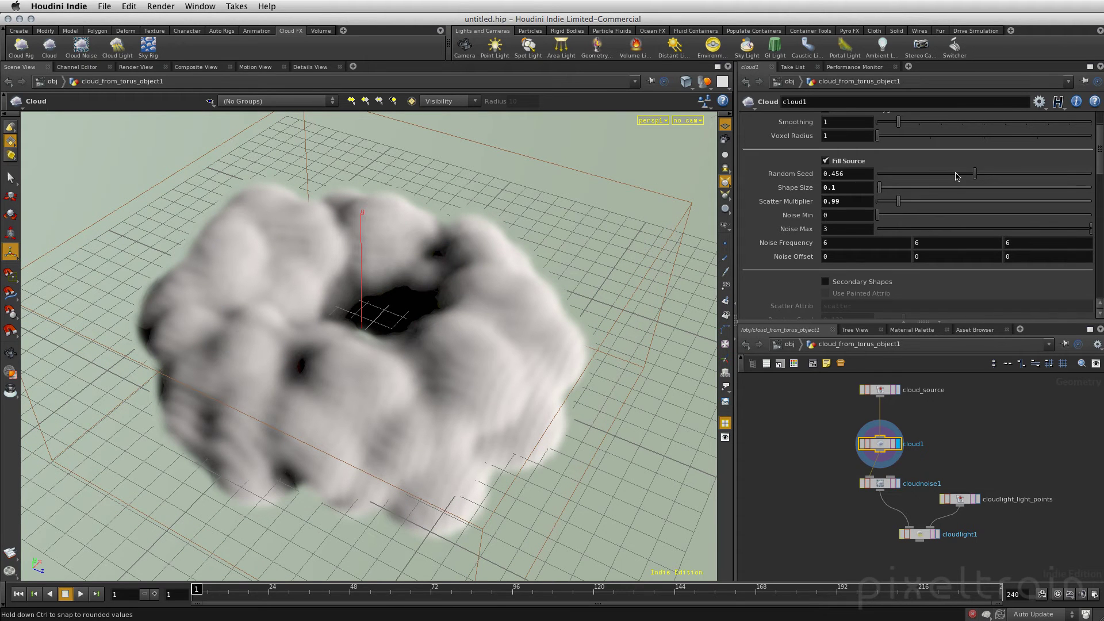
pyautogui.moveTo(976, 175); pyautogui.dragTo(965, 174)
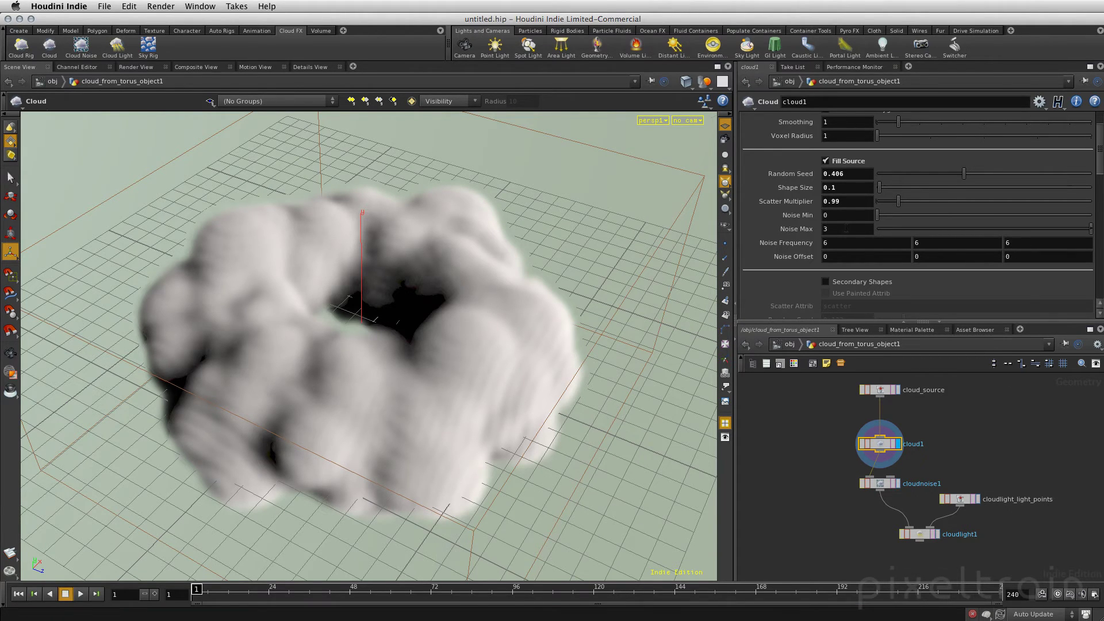
pyautogui.doubleClick(828, 229)
pyautogui.write('4')
pyautogui.press('Tab')
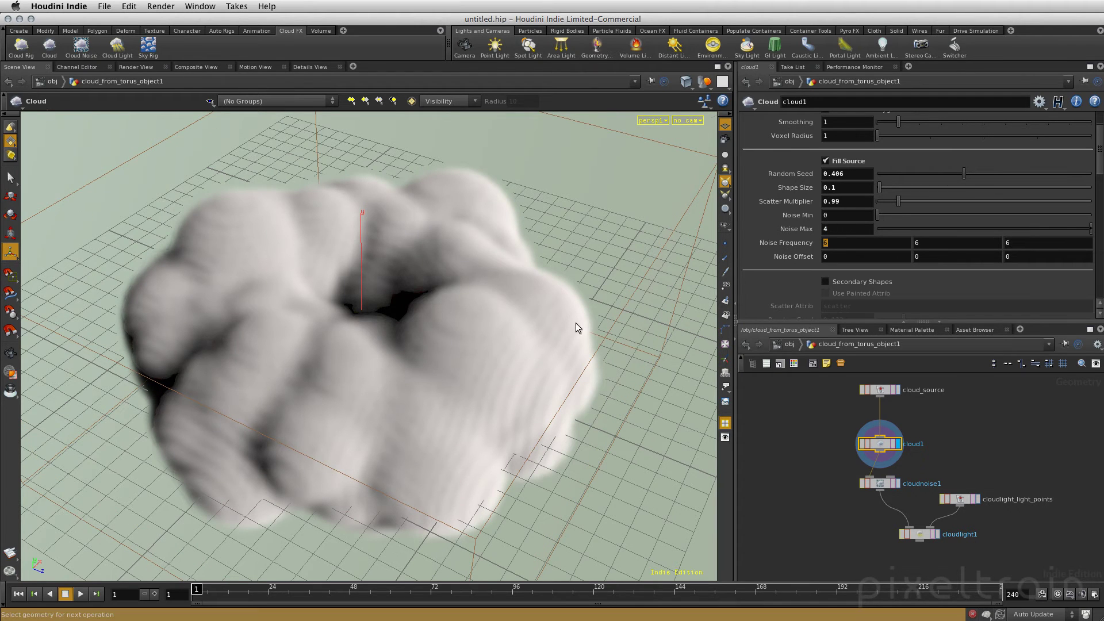
pyautogui.hotkey('shift', 'Tab')
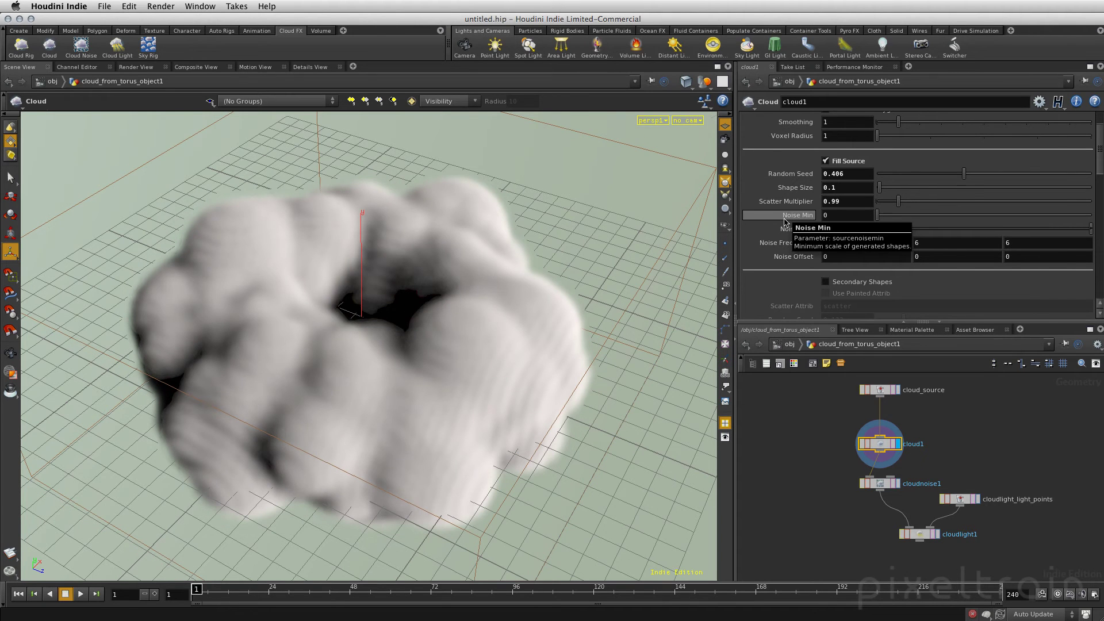
pyautogui.write('3.5')
pyautogui.moveTo(900, 202); pyautogui.dragTo(898, 204)
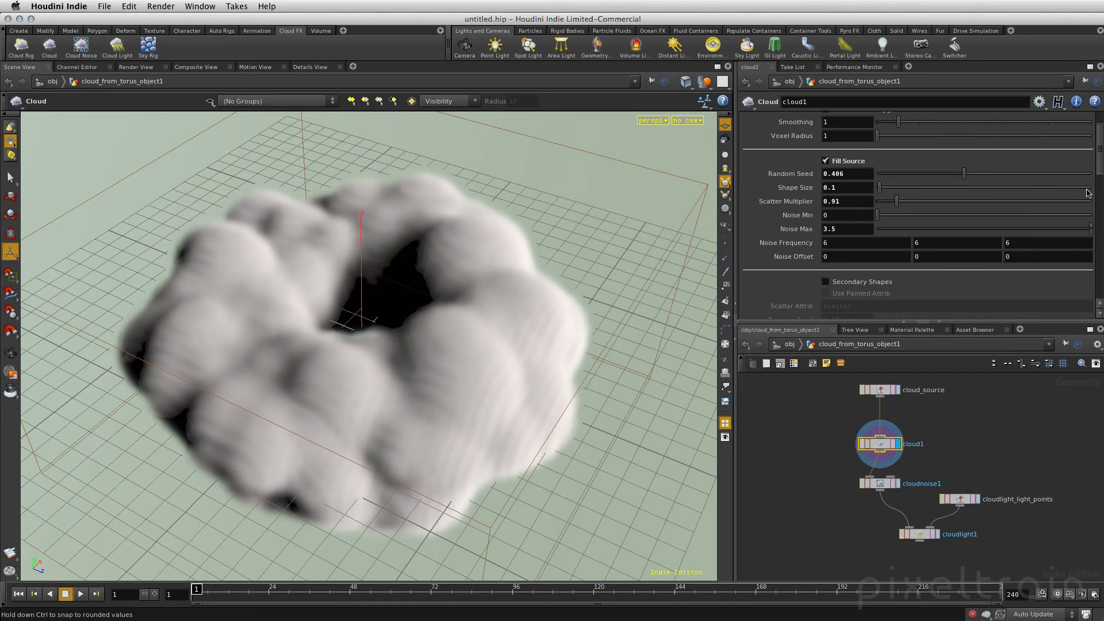
pyautogui.moveTo(1098, 163); pyautogui.dragTo(1098, 190)
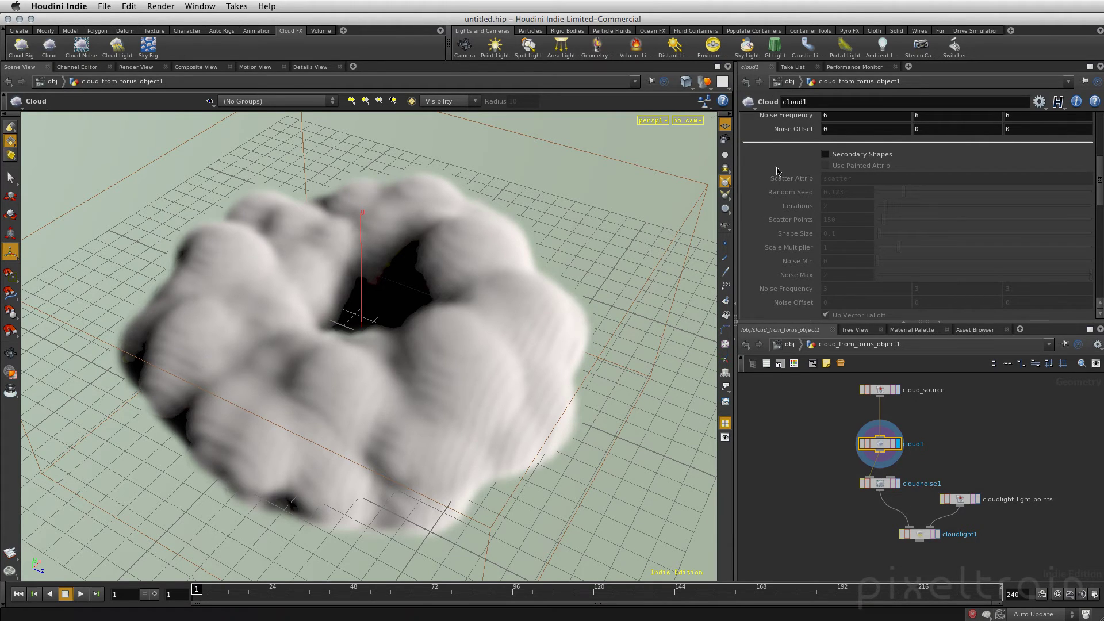
# Step: Turn on Secondary Shapes, raise Scatter Points to 1384 and shrink Shape Size to 0.07
pyautogui.click(825, 154)
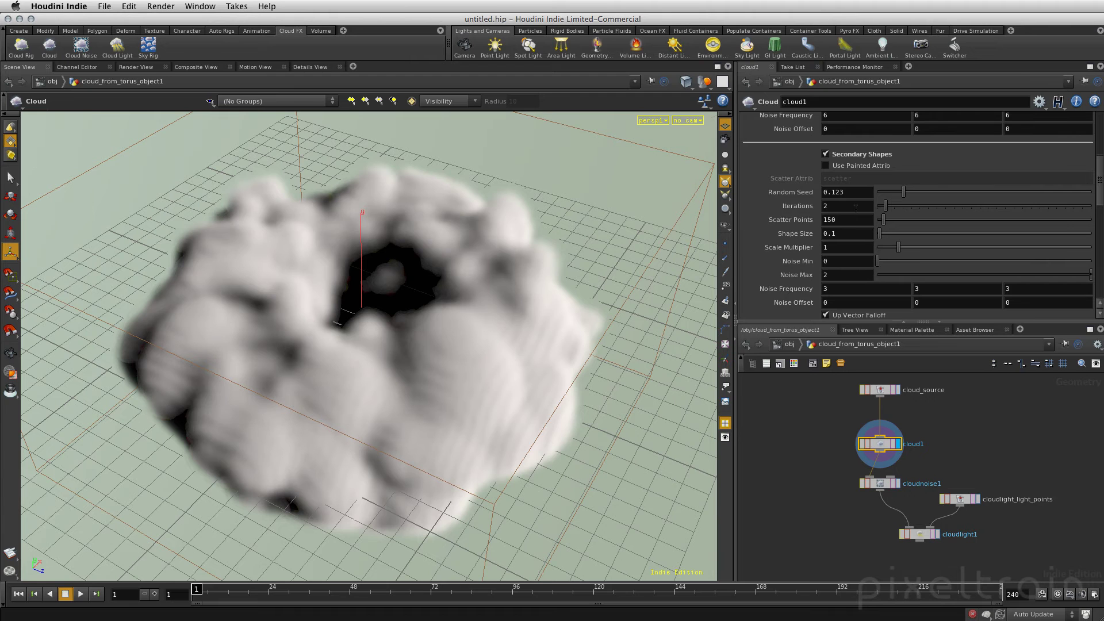
pyautogui.moveTo(883, 220)
pyautogui.mouseDown()
pyautogui.moveTo(968, 234)
pyautogui.moveTo(871, 236)
pyautogui.mouseUp()
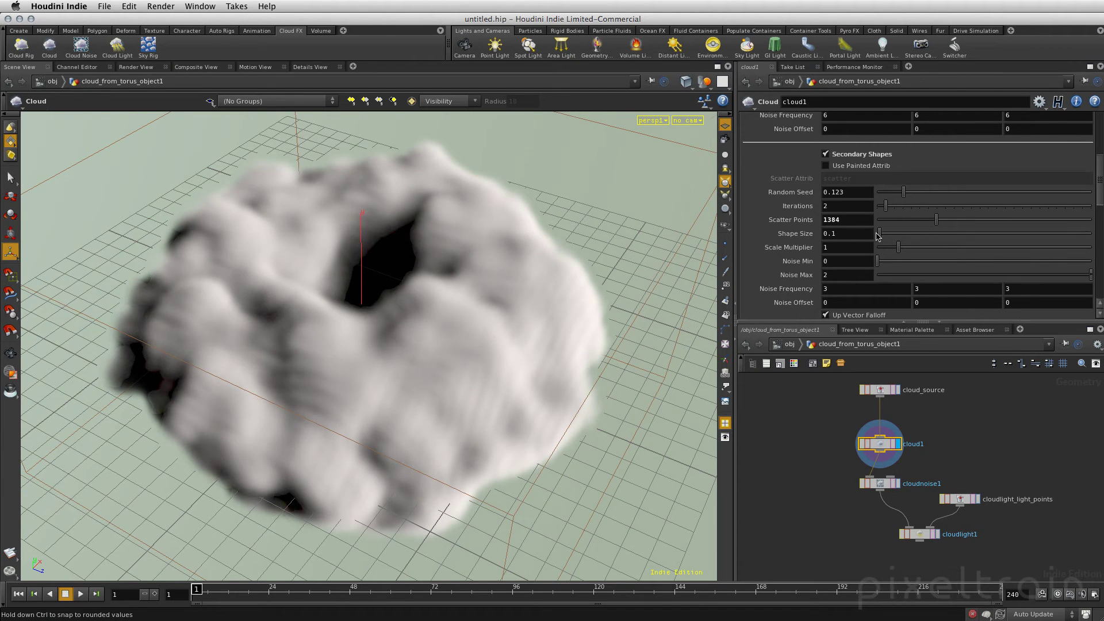
pyautogui.doubleClick(839, 230)
pyautogui.click(851, 233)
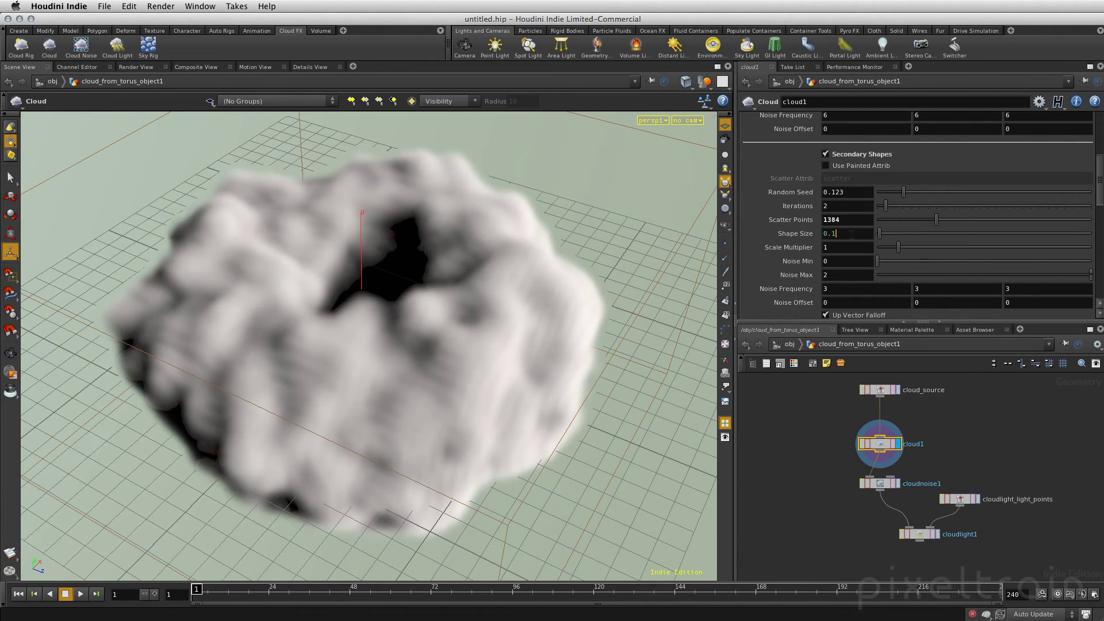
pyautogui.write('0.2')
pyautogui.press('Tab')
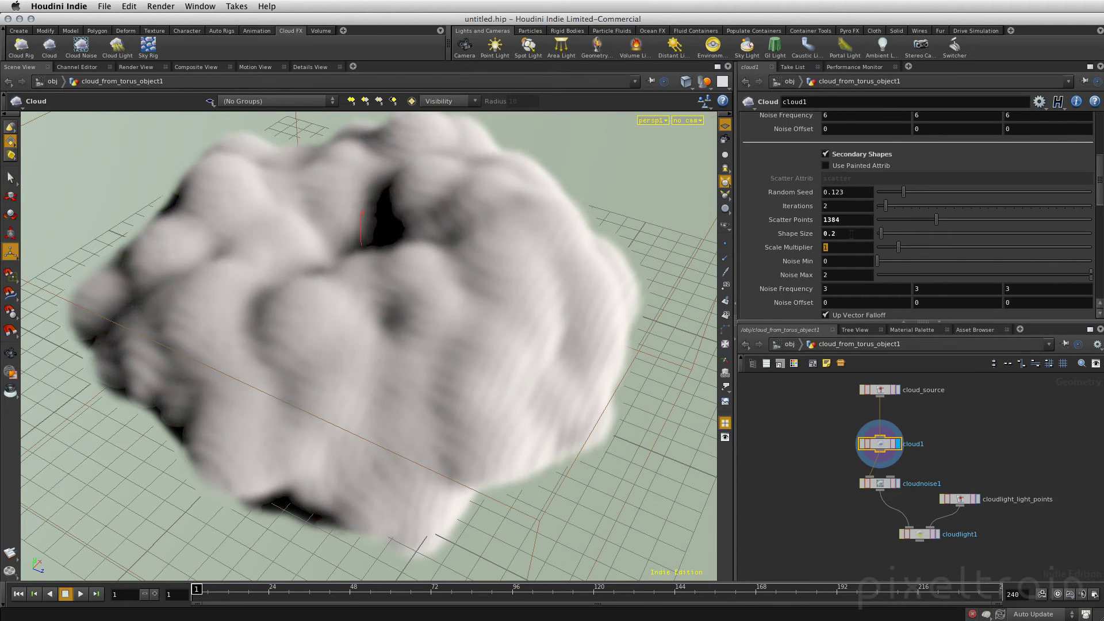
pyautogui.click(844, 233)
pyautogui.write('0.07')
pyautogui.press('Tab')
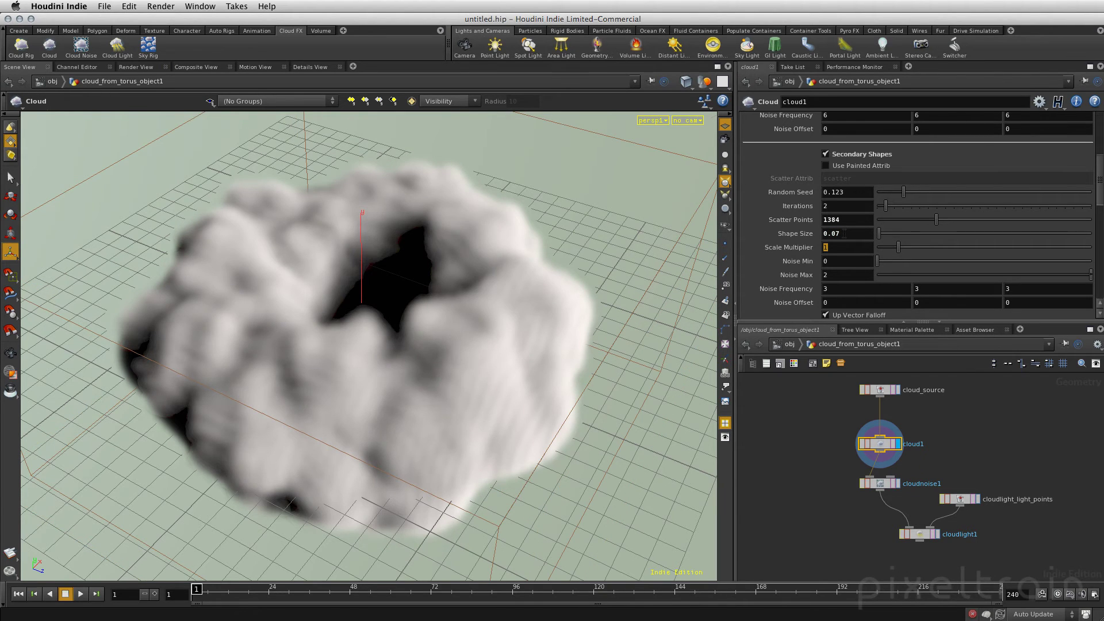
pyautogui.moveTo(1100, 181)
pyautogui.mouseDown()
pyautogui.moveTo(1099, 282)
pyautogui.moveTo(1099, 138)
pyautogui.mouseUp()
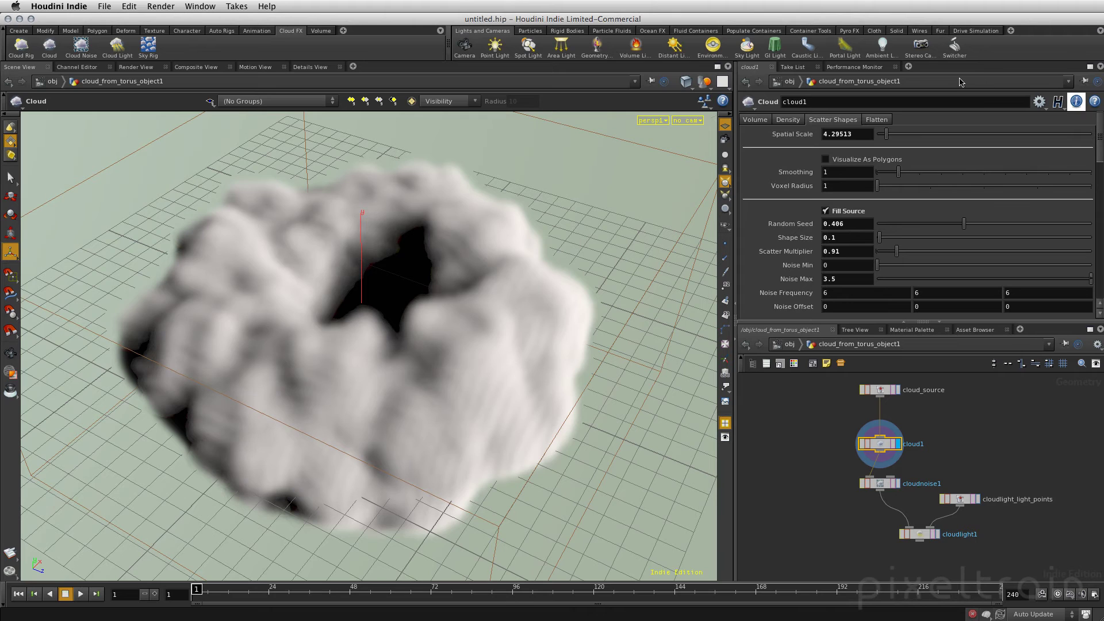
# Step: Turn on Flatten for cloud1, viewing the cloud from a low side angle
pyautogui.click(872, 121)
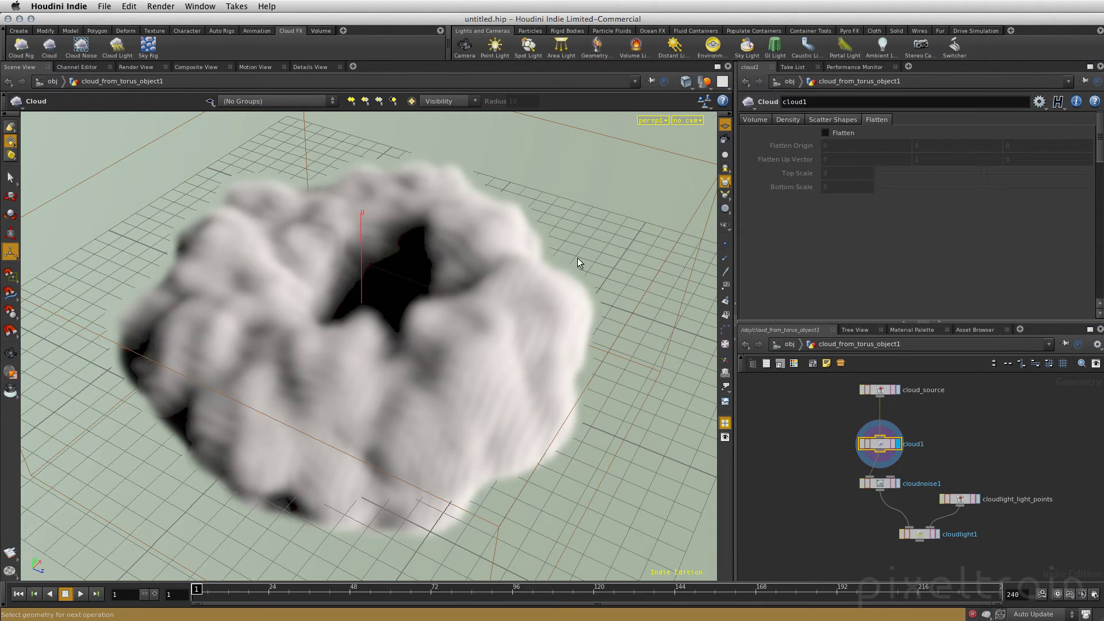
pyautogui.press('Escape')
pyautogui.moveTo(679, 442)
pyautogui.mouseDown()
pyautogui.moveTo(681, 345)
pyautogui.moveTo(464, 254)
pyautogui.mouseUp()
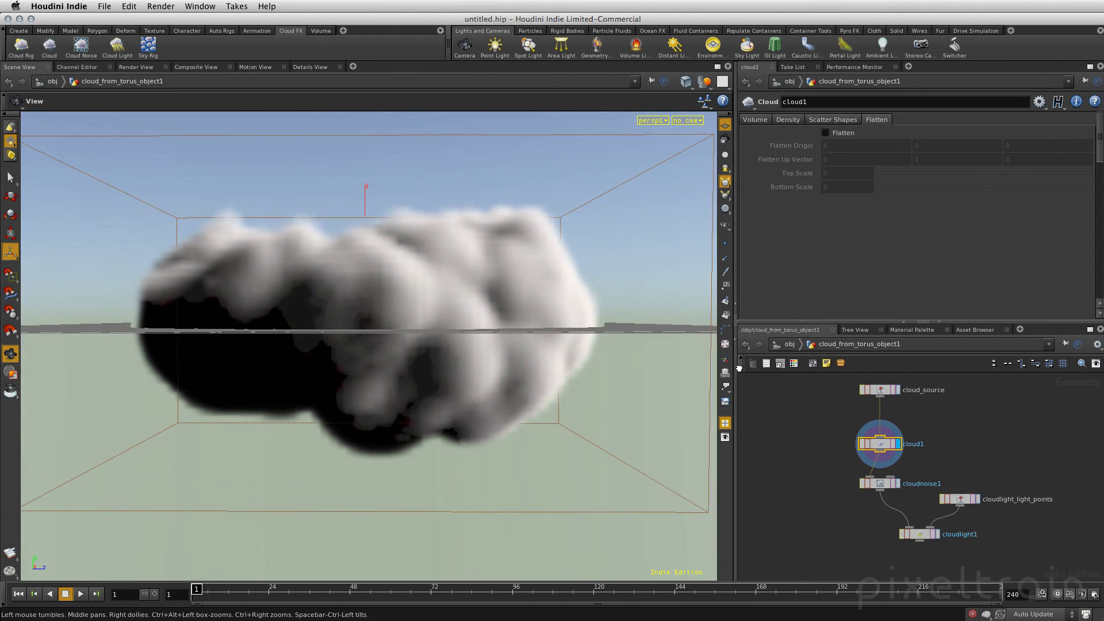
pyautogui.press('Return')
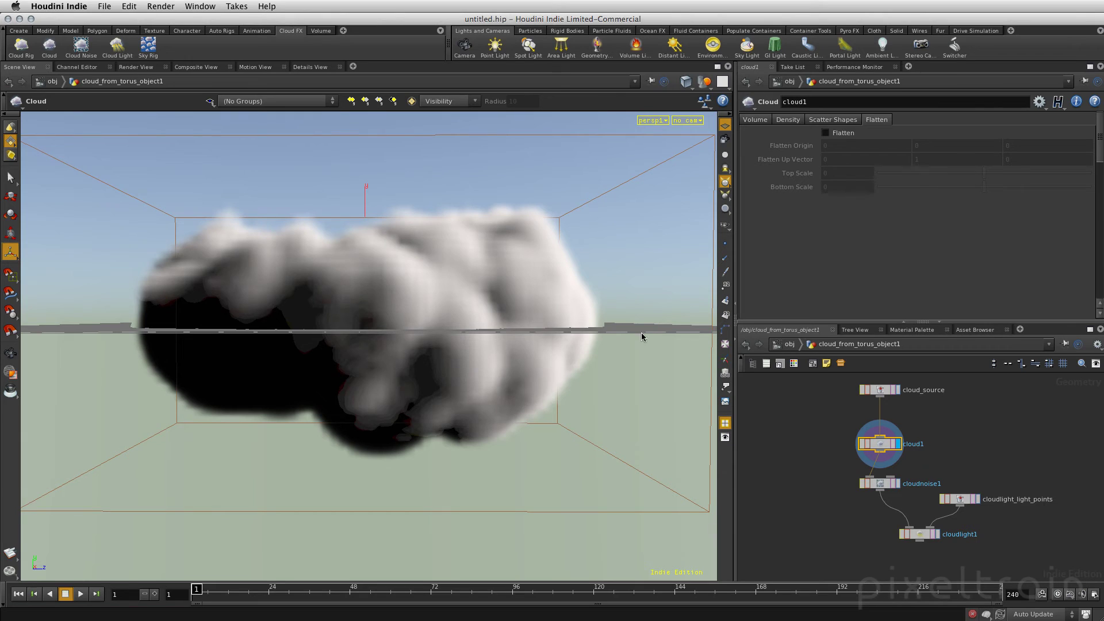
pyautogui.click(828, 133)
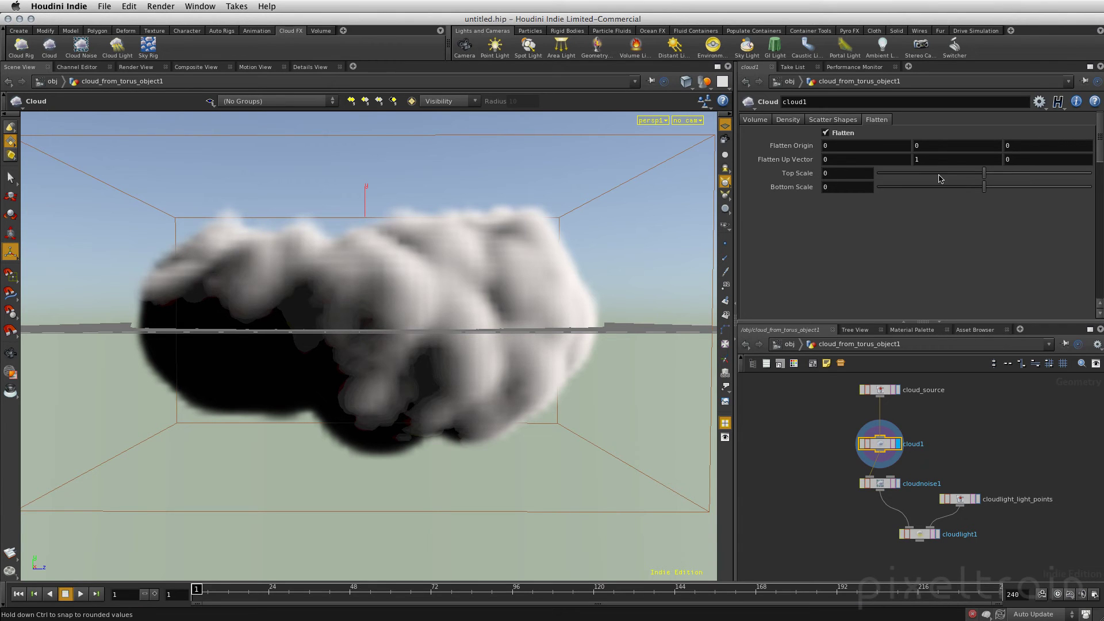
# Step: Set Flatten Origin Y to 0.05 and Bottom Scale to 0.48, then view from above
pyautogui.moveTo(985, 189)
pyautogui.mouseDown()
pyautogui.moveTo(1002, 189)
pyautogui.moveTo(992, 189)
pyautogui.mouseUp()
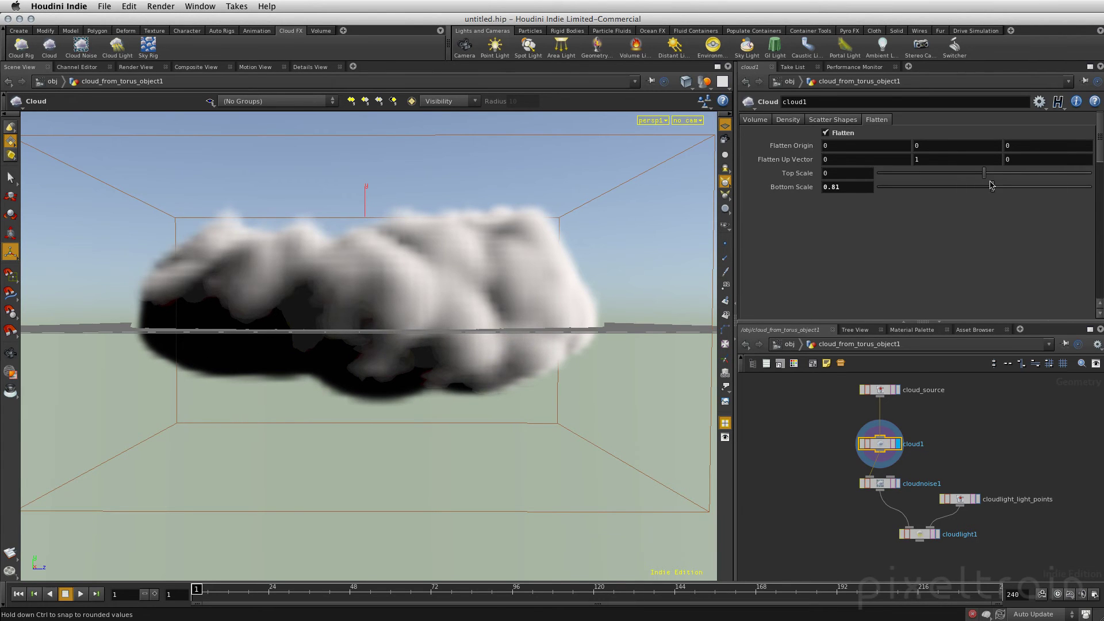
pyautogui.middleClick(927, 145)
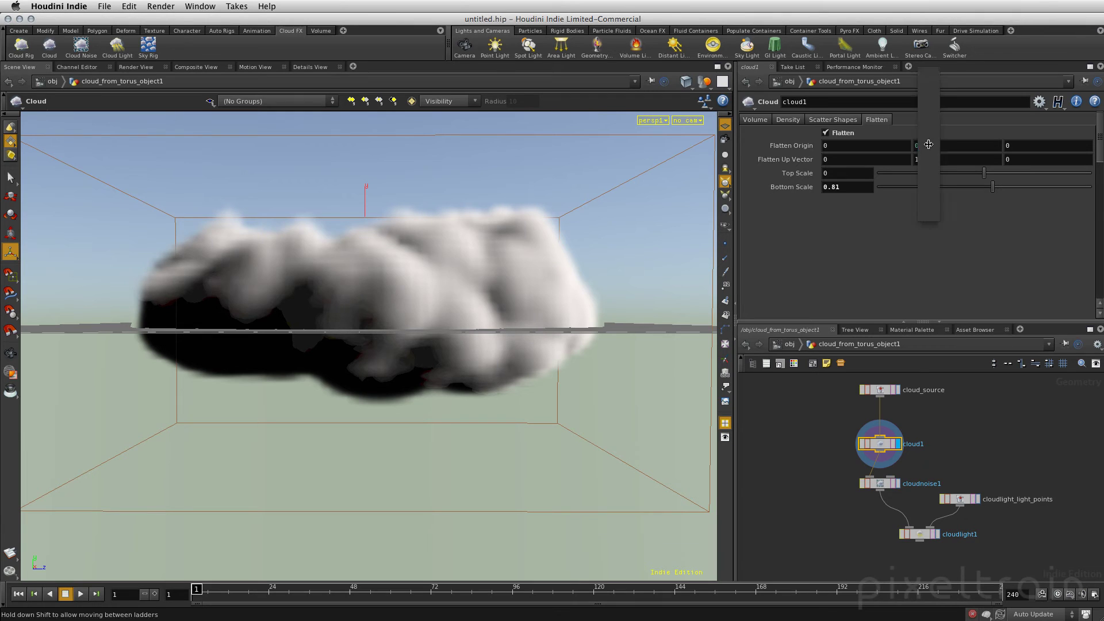
pyautogui.moveTo(928, 144)
pyautogui.mouseDown(button='middle')
pyautogui.moveTo(1014, 170)
pyautogui.moveTo(928, 171)
pyautogui.moveTo(964, 174)
pyautogui.mouseUp(button='middle')
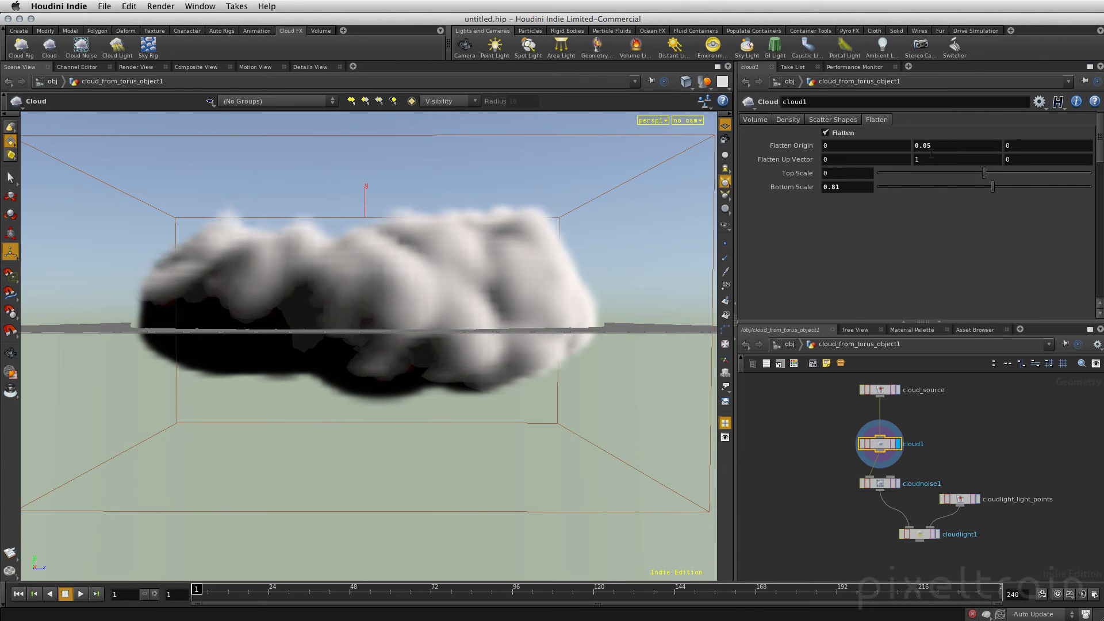
pyautogui.moveTo(992, 187); pyautogui.dragTo(988, 188)
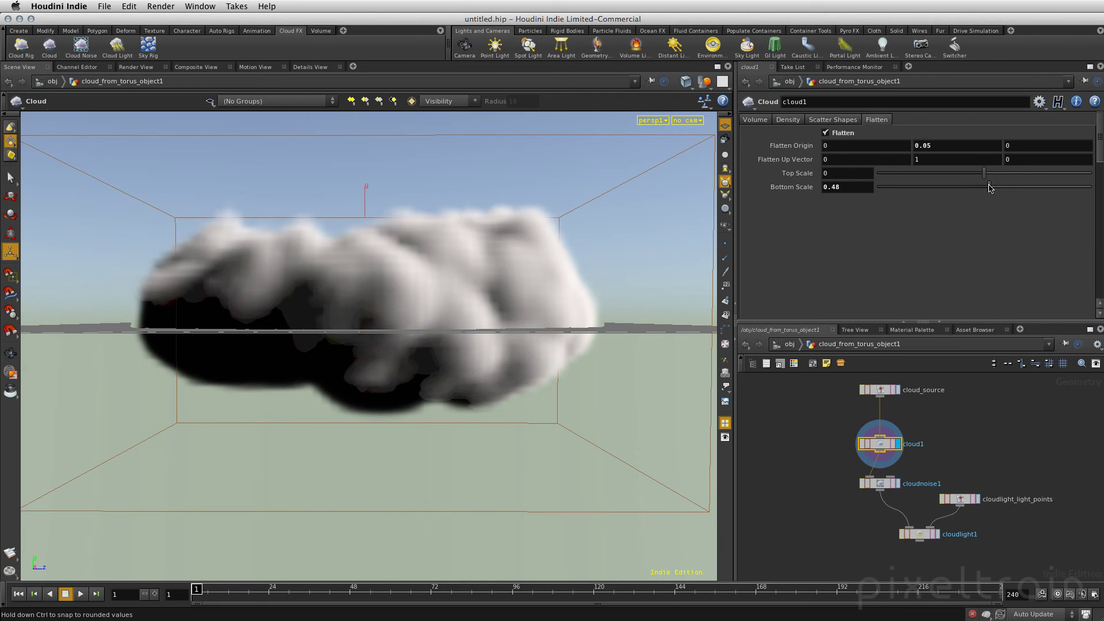
pyautogui.click(952, 457)
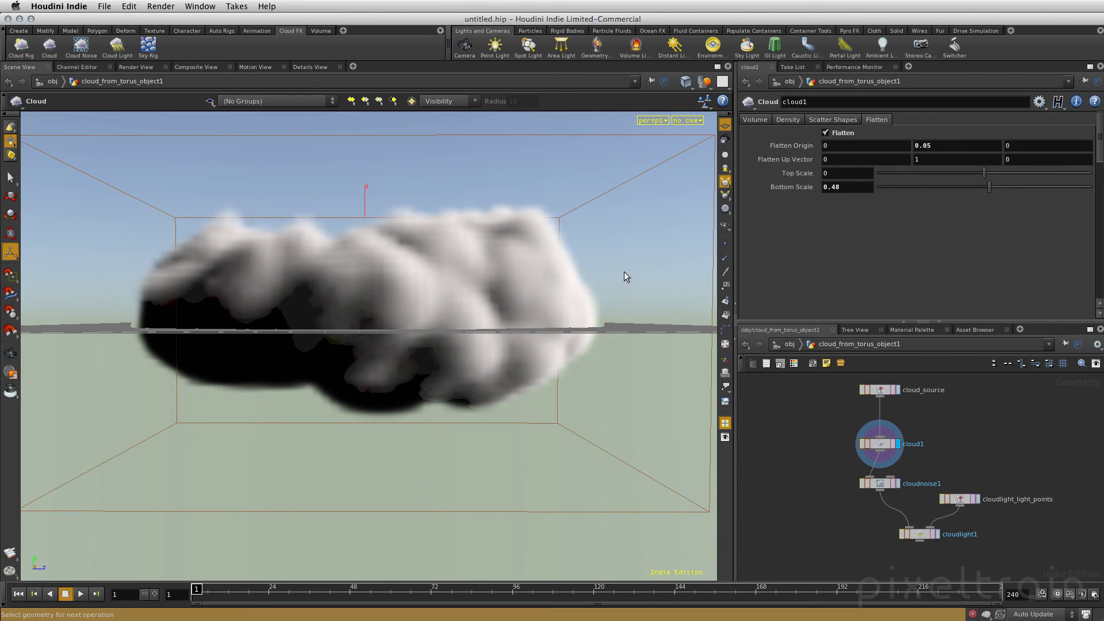
pyautogui.press('Escape')
pyautogui.moveTo(632, 268)
pyautogui.mouseDown()
pyautogui.moveTo(330, 167)
pyautogui.moveTo(659, 380)
pyautogui.moveTo(463, 364)
pyautogui.moveTo(517, 368)
pyautogui.mouseUp()
pyautogui.press('Return')
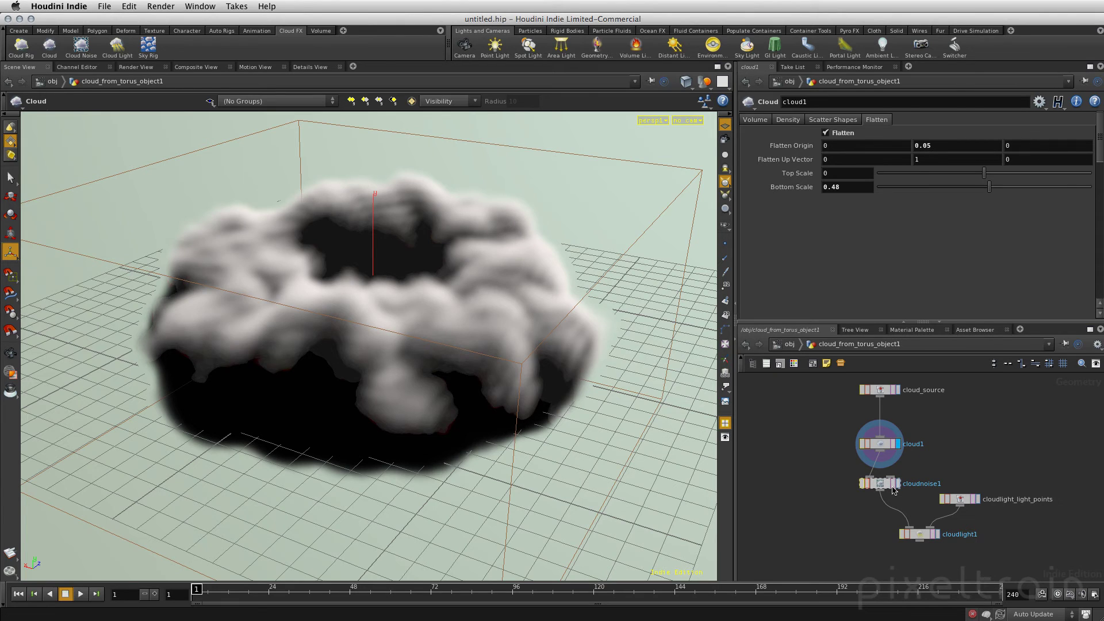
# Step: On cloudnoise1, set Amplitude 0.167, Octaves 5 and Element Size 0.659
pyautogui.click(899, 485)
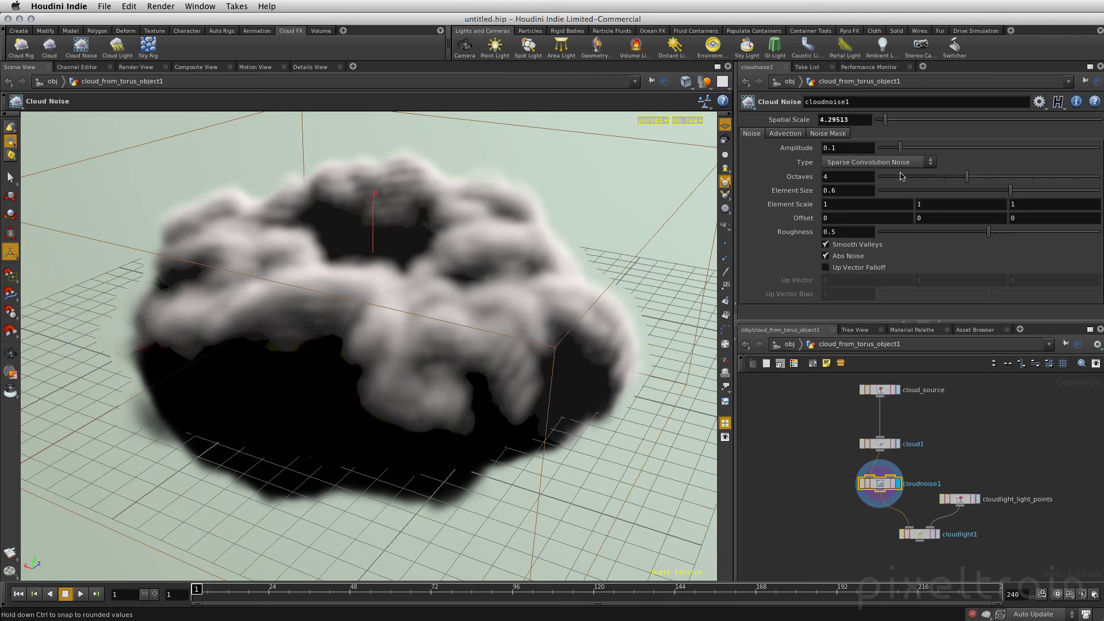
pyautogui.moveTo(900, 149); pyautogui.dragTo(919, 154)
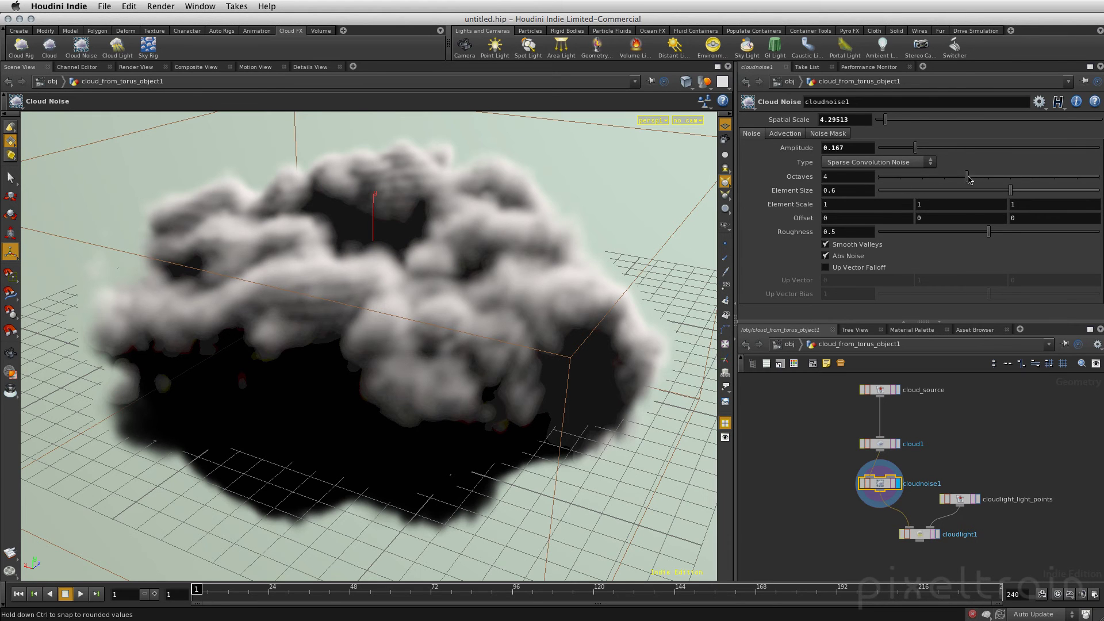
pyautogui.moveTo(969, 179); pyautogui.dragTo(981, 180)
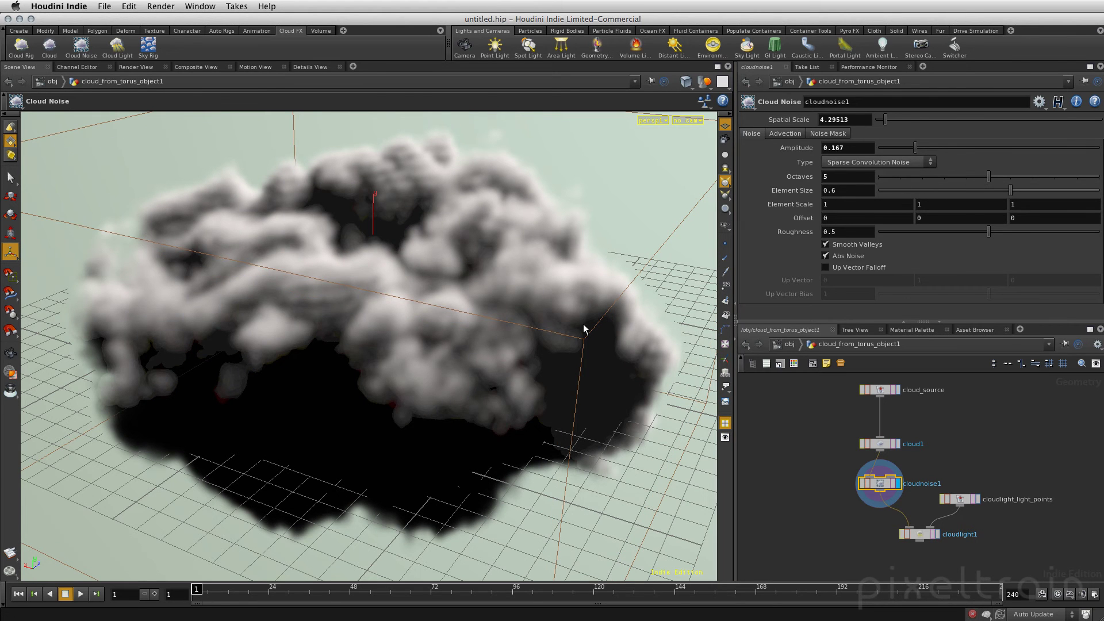
pyautogui.press('Escape')
pyautogui.moveTo(623, 232)
pyautogui.mouseDown()
pyautogui.moveTo(661, 221)
pyautogui.moveTo(452, 256)
pyautogui.moveTo(552, 246)
pyautogui.moveTo(546, 281)
pyautogui.moveTo(572, 296)
pyautogui.moveTo(542, 267)
pyautogui.mouseUp()
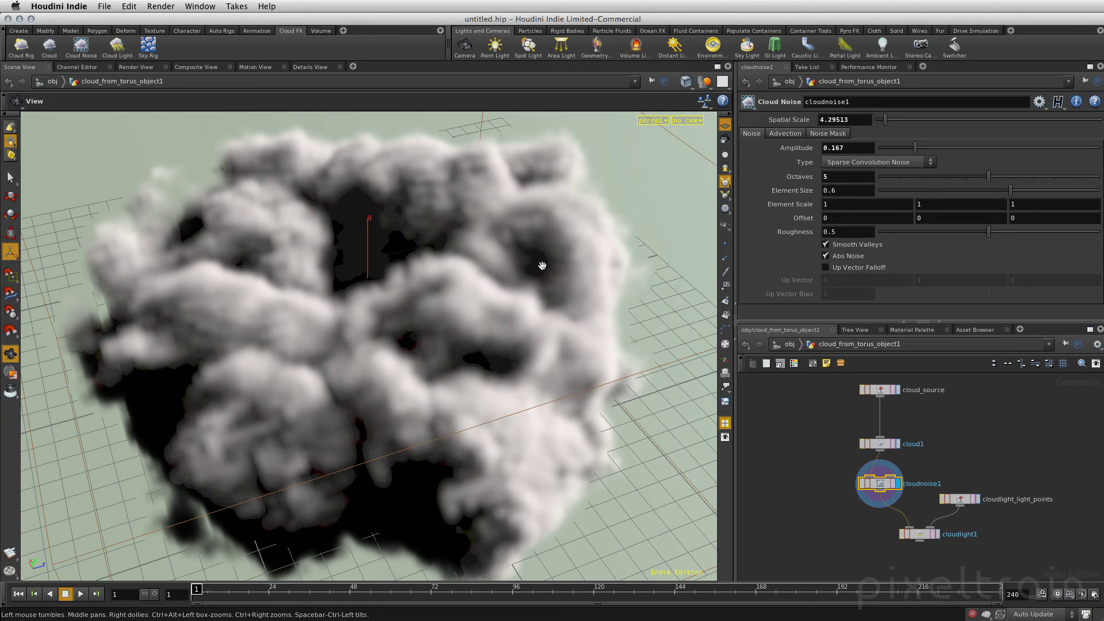
pyautogui.press('Escape')
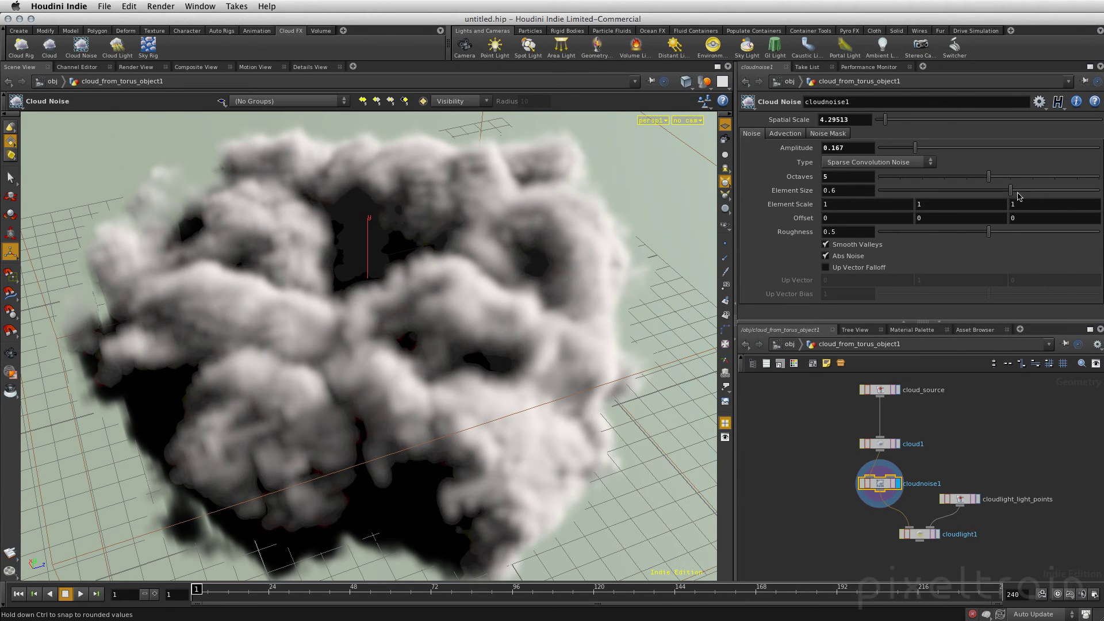
pyautogui.moveTo(1012, 191)
pyautogui.mouseDown()
pyautogui.moveTo(989, 191)
pyautogui.moveTo(1039, 195)
pyautogui.mouseUp()
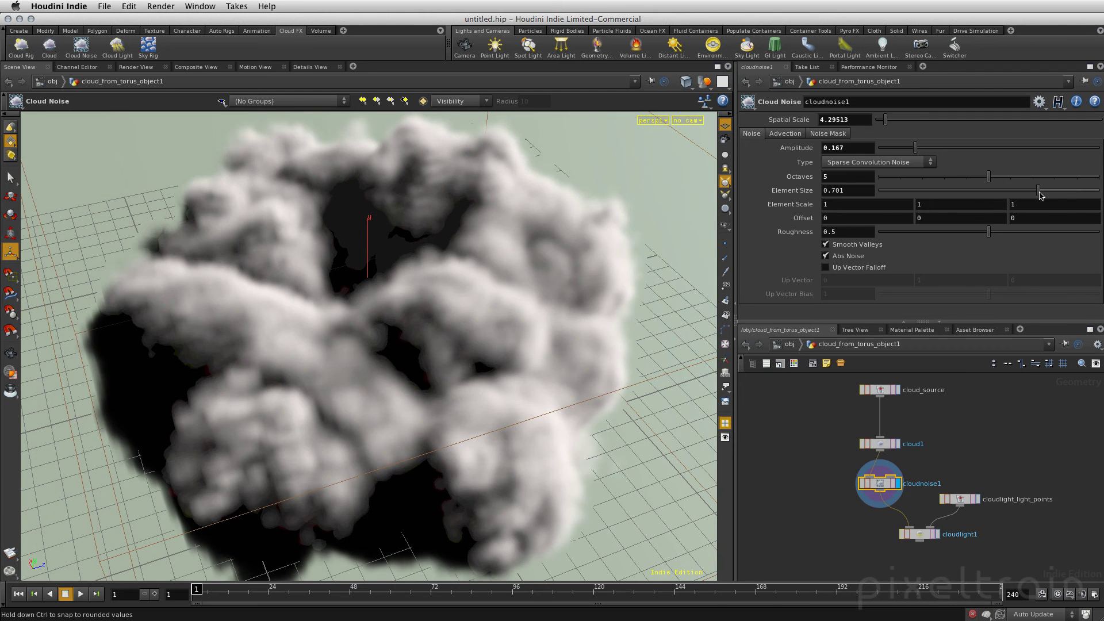
pyautogui.moveTo(1039, 195); pyautogui.dragTo(1023, 193)
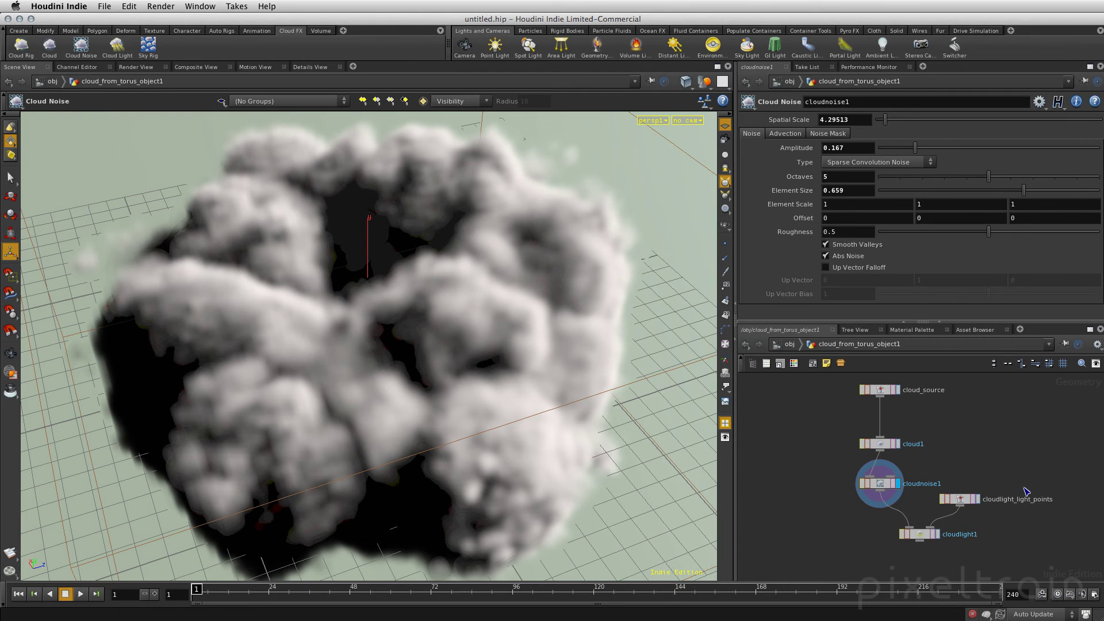
# Step: Display cloudlight1's lit cloud from a pulled-back top-down view, then select cloud_source
pyautogui.click(937, 534)
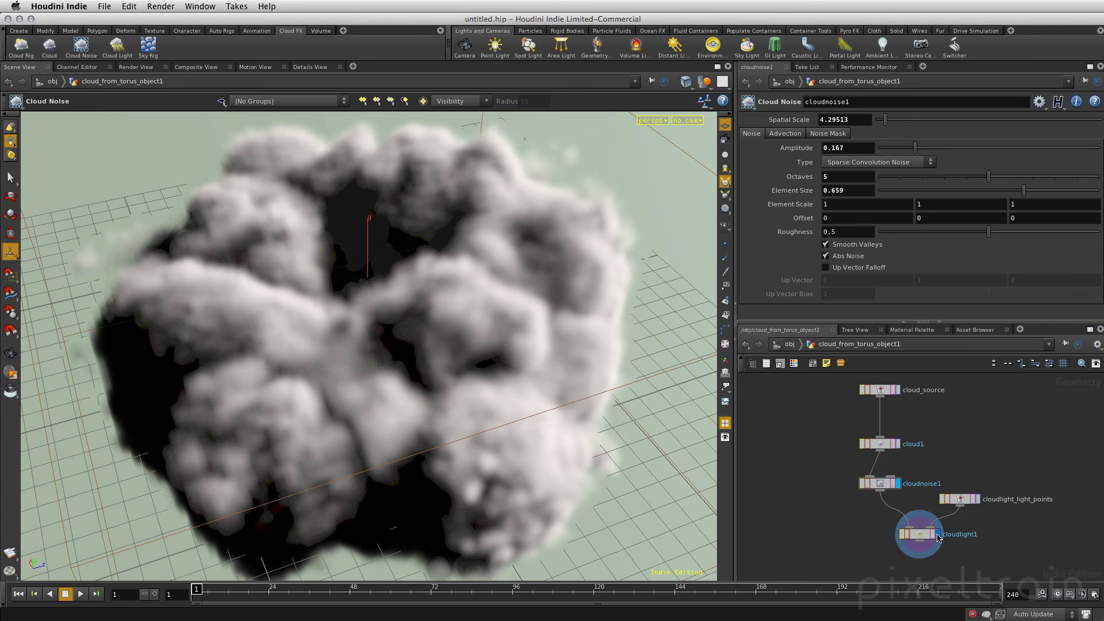
pyautogui.click(923, 535)
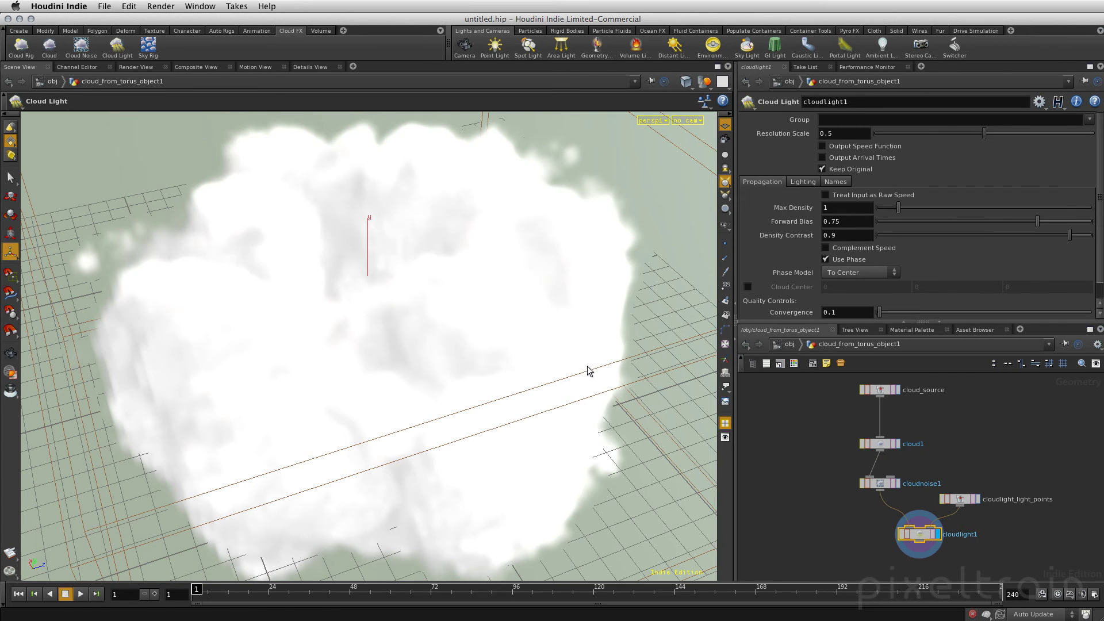
pyautogui.press('Escape')
pyautogui.moveTo(645, 328); pyautogui.dragTo(461, 317, button='right')
pyautogui.moveTo(461, 318)
pyautogui.mouseDown()
pyautogui.moveTo(269, 367)
pyautogui.moveTo(387, 434)
pyautogui.mouseUp()
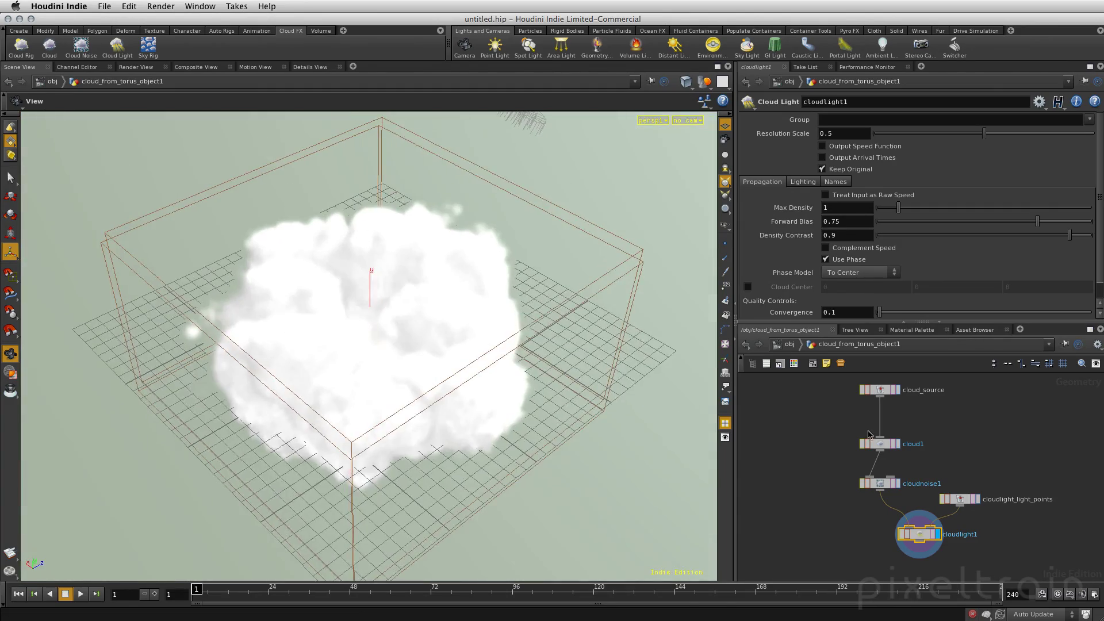
pyautogui.click(883, 389)
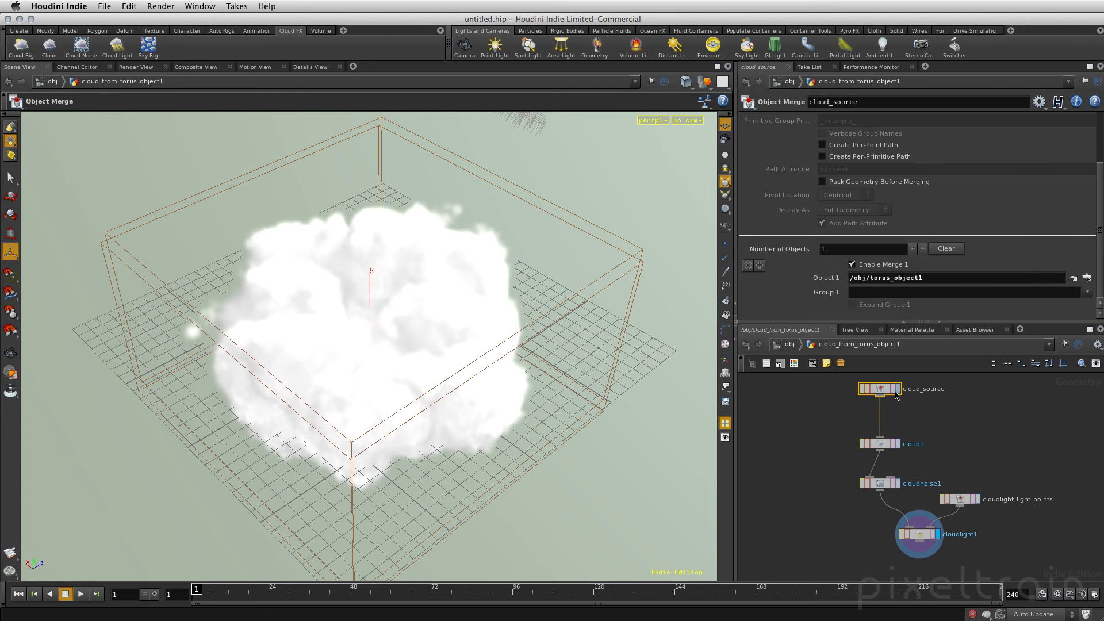
# Step: Return to /obj, select cloud_from_torus_object1, and bring up the Render menu
pyautogui.click(794, 345)
pyautogui.click(768, 411)
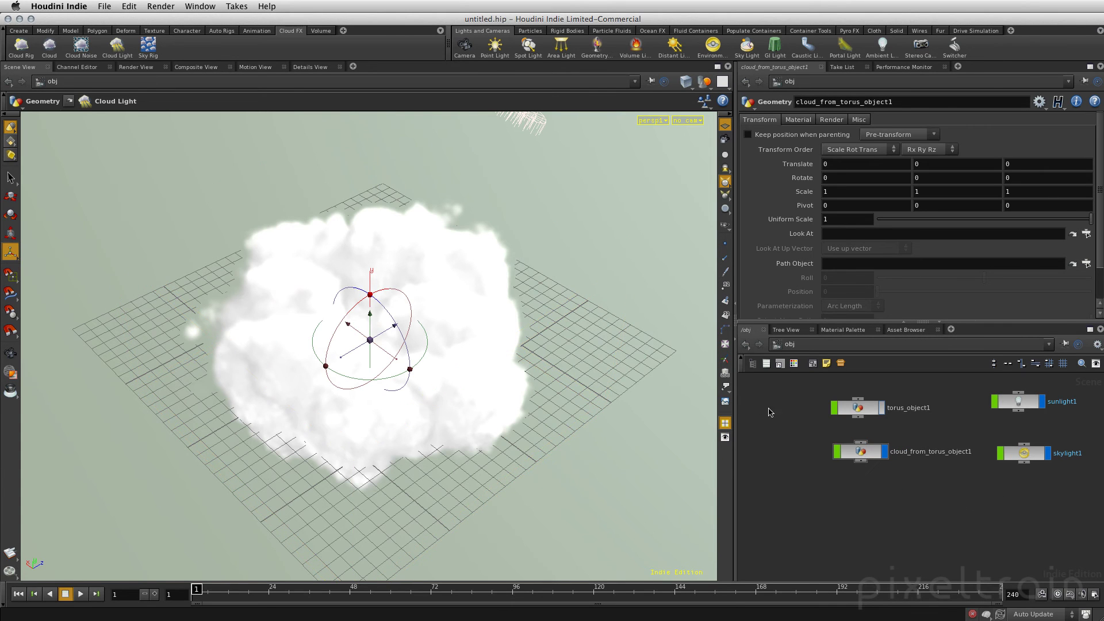
pyautogui.click(860, 451)
pyautogui.click(171, 5)
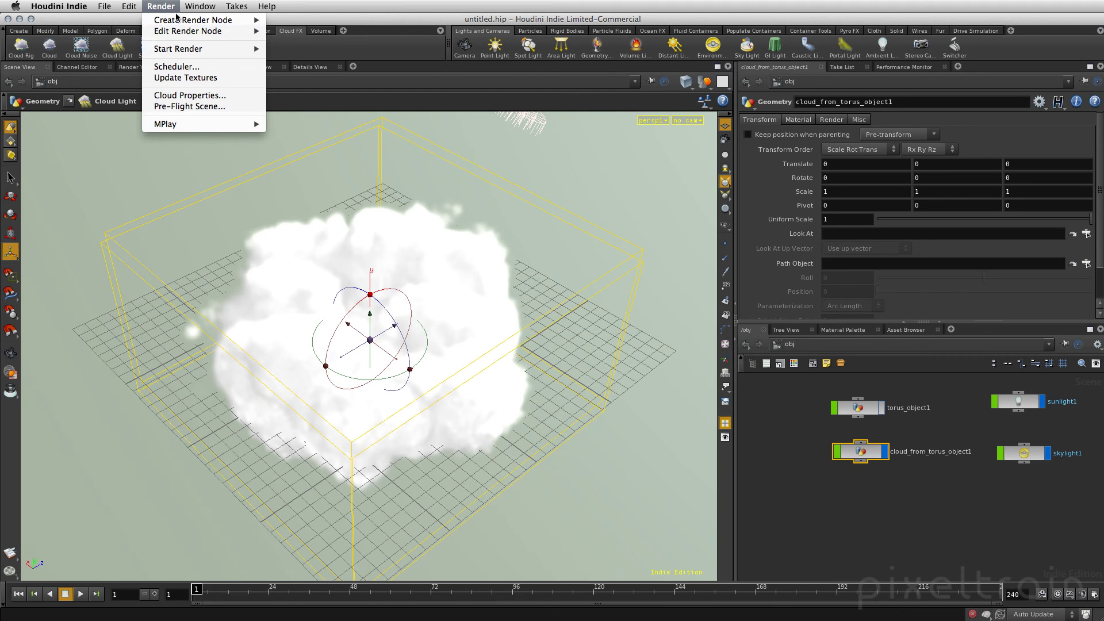
pyautogui.moveTo(194, 19)
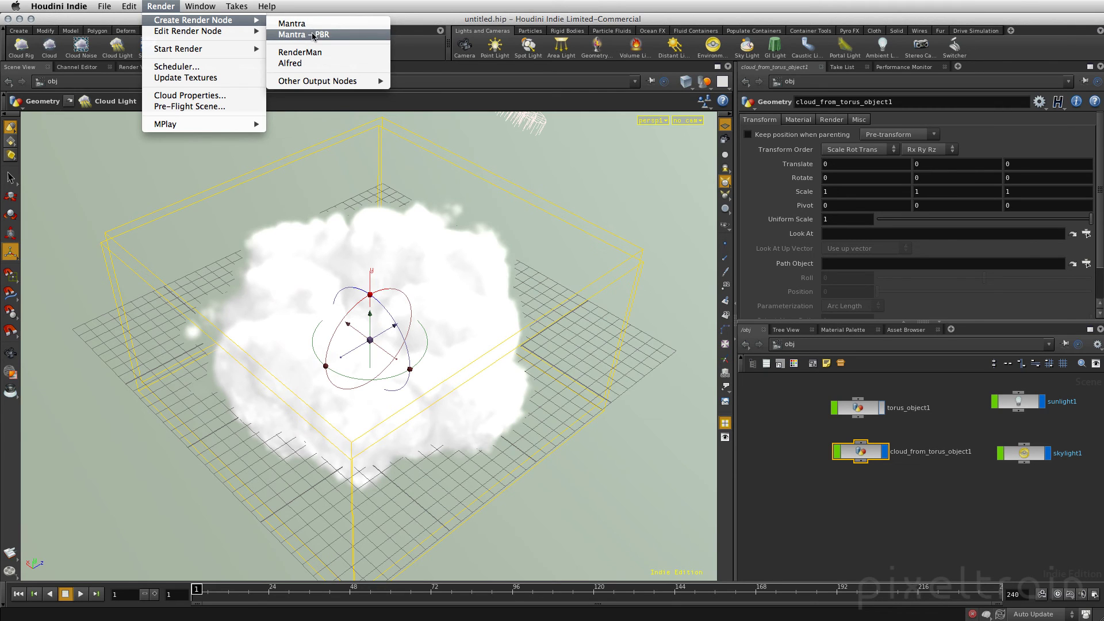
# Step: Create the mantra1 Mantra node, reposition it in /out, and switch to Render View
pyautogui.click(331, 35)
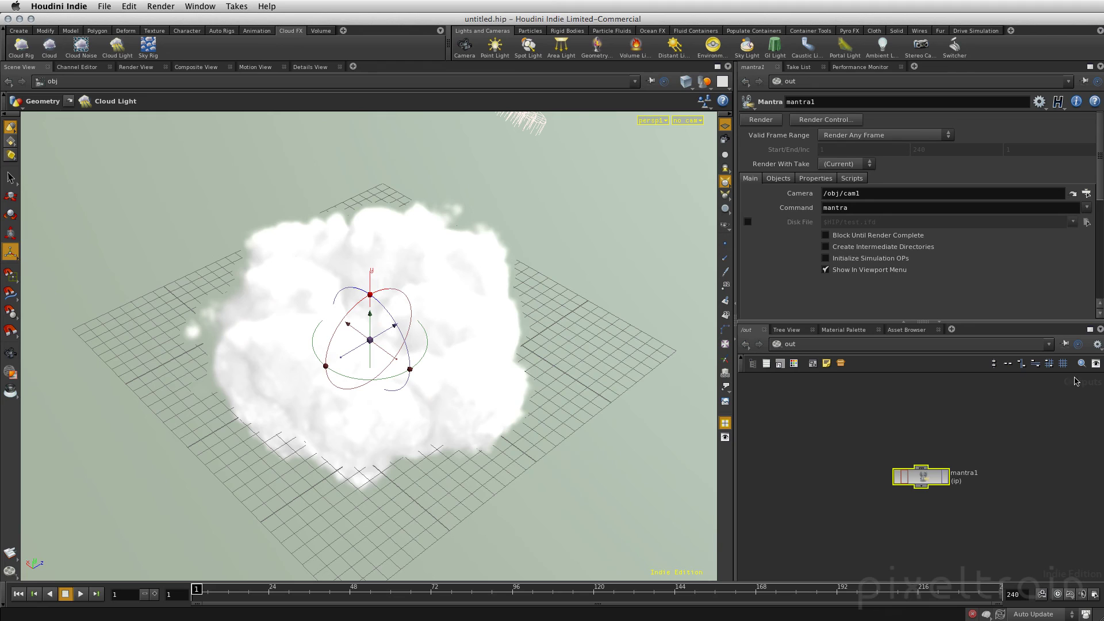
pyautogui.moveTo(928, 481); pyautogui.dragTo(914, 448)
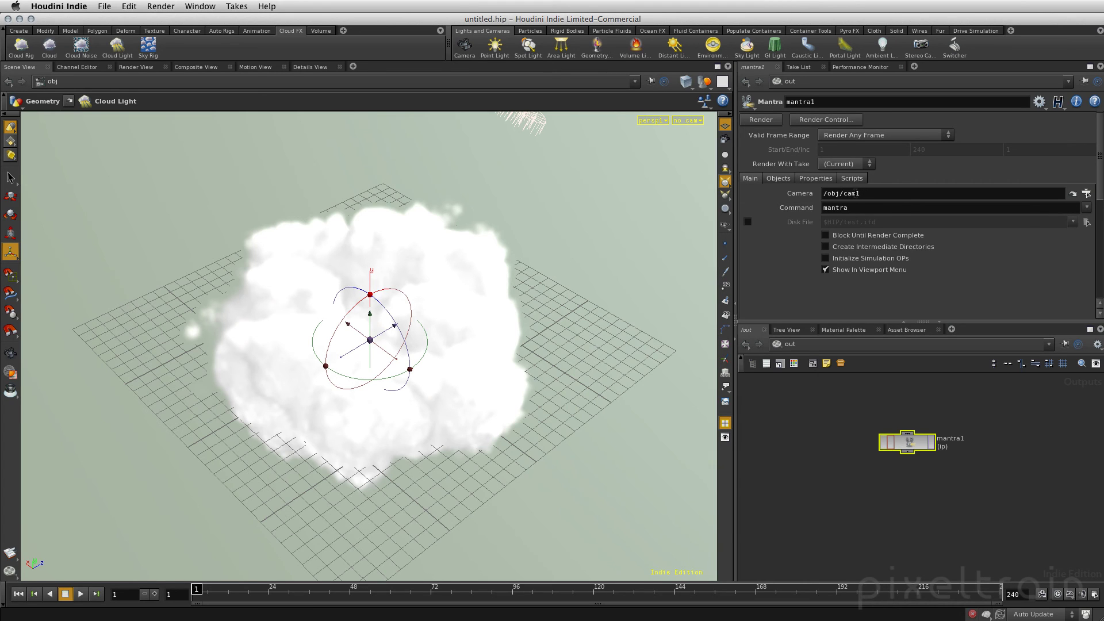
pyautogui.click(690, 122)
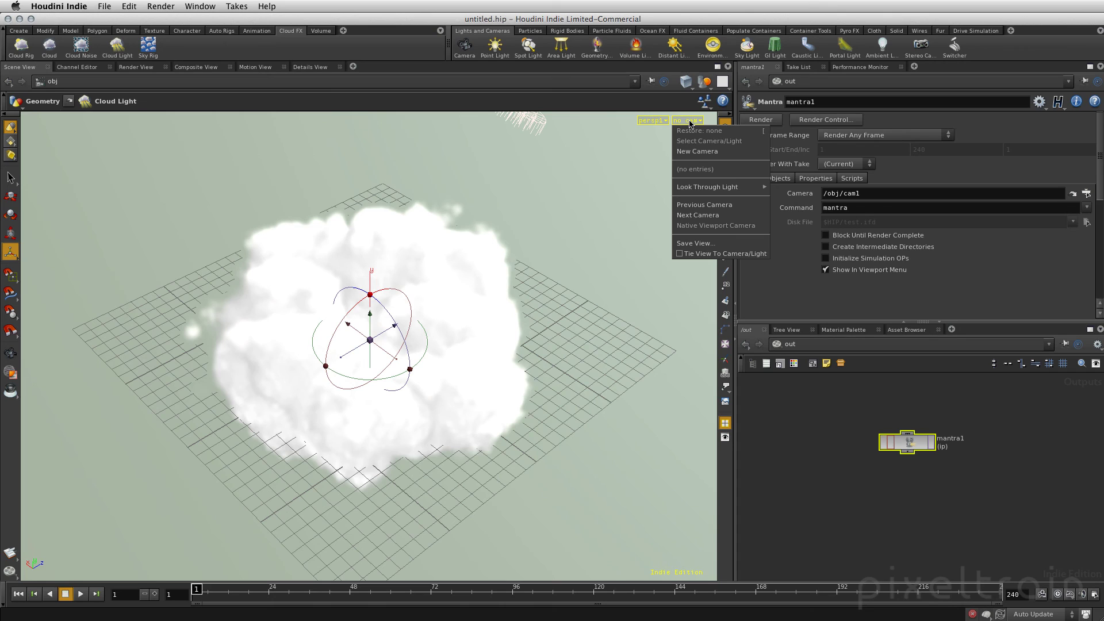
pyautogui.click(920, 288)
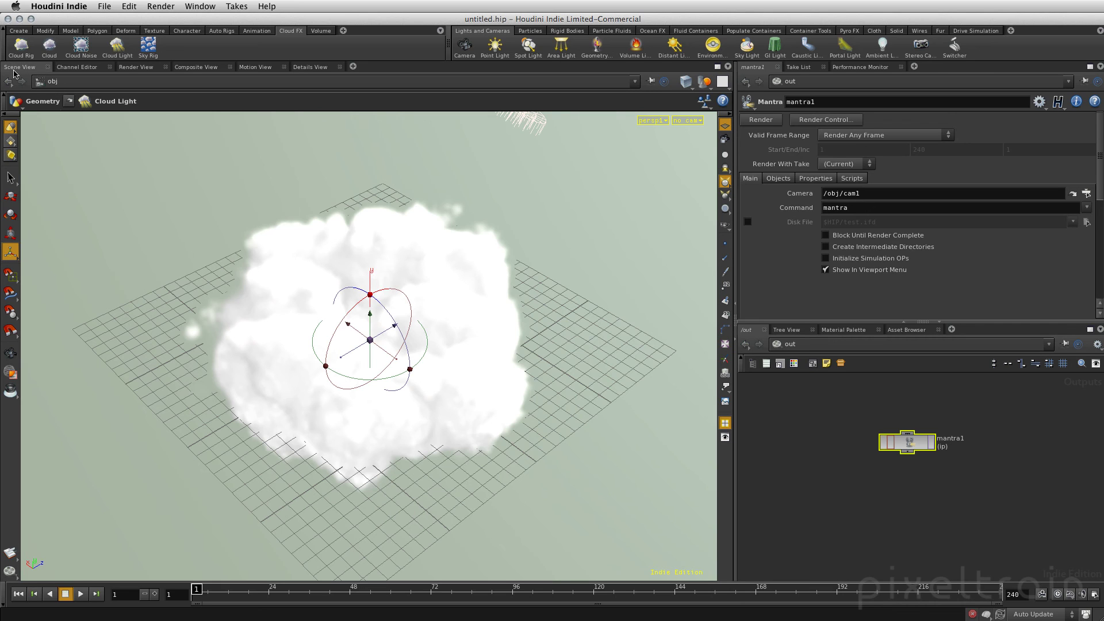
pyautogui.click(132, 68)
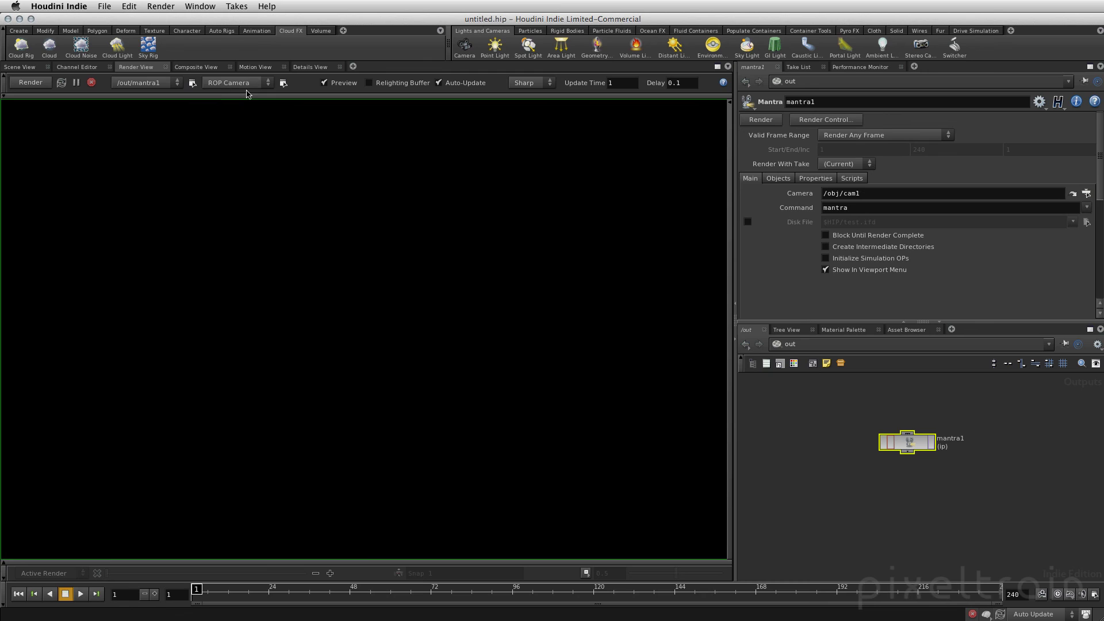
# Step: Render a 640x480 Mantra preview of the cloud from the ROP camera, then go to /obj
pyautogui.click(267, 83)
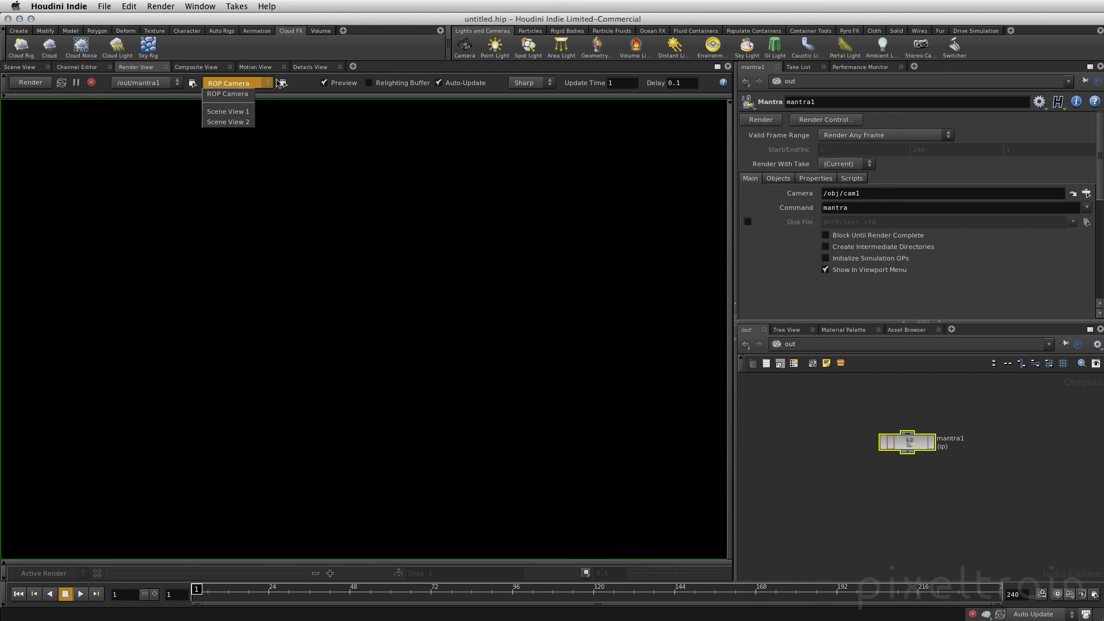
pyautogui.click(303, 84)
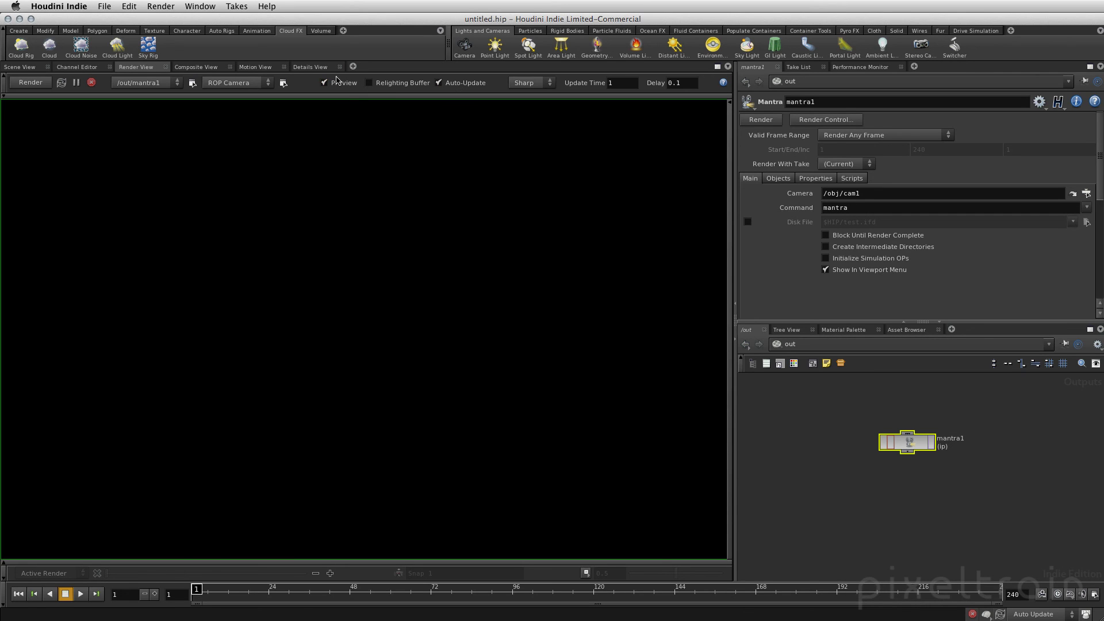
pyautogui.click(31, 84)
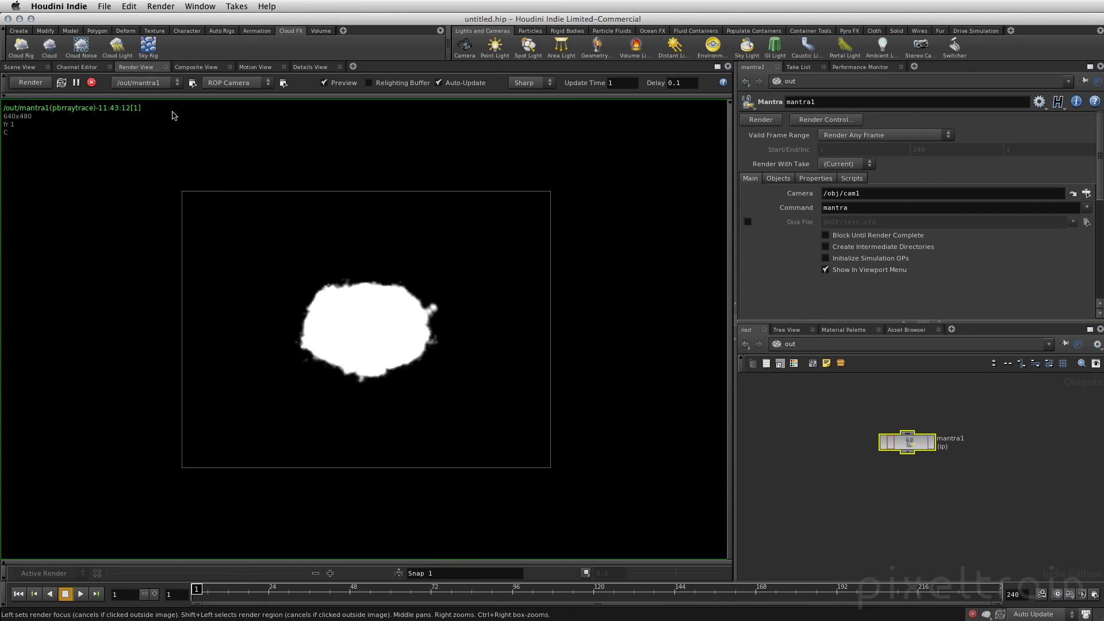
pyautogui.click(791, 345)
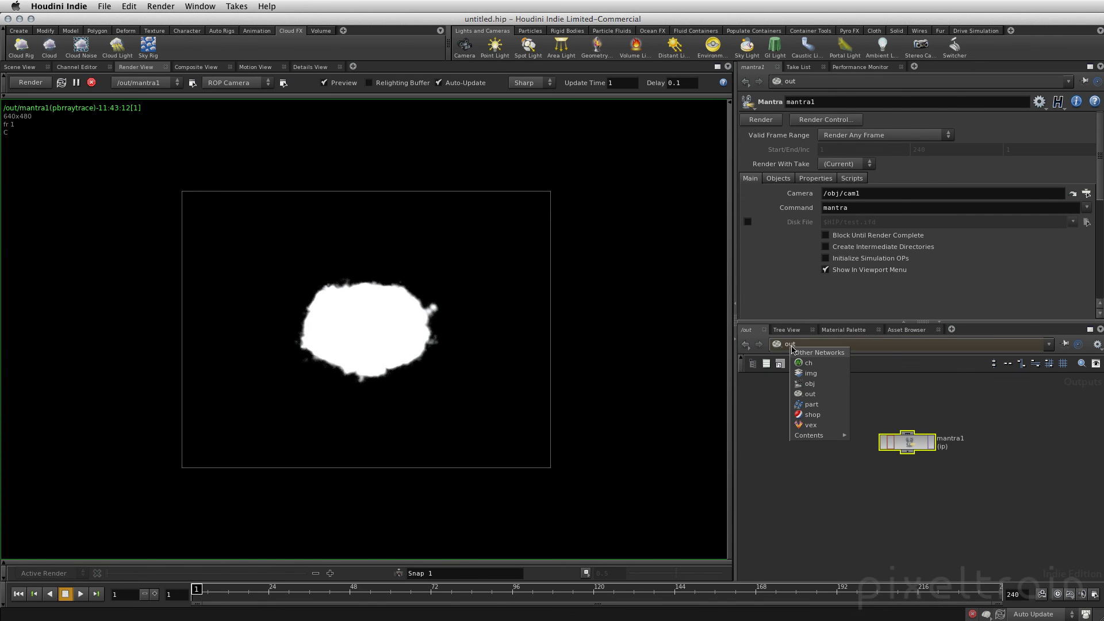
pyautogui.click(813, 385)
# Step: Set sunlight1's Light Color to peach (0.8, 0.536, 0.403) and its Light Intensity to 0.35
pyautogui.click(977, 508)
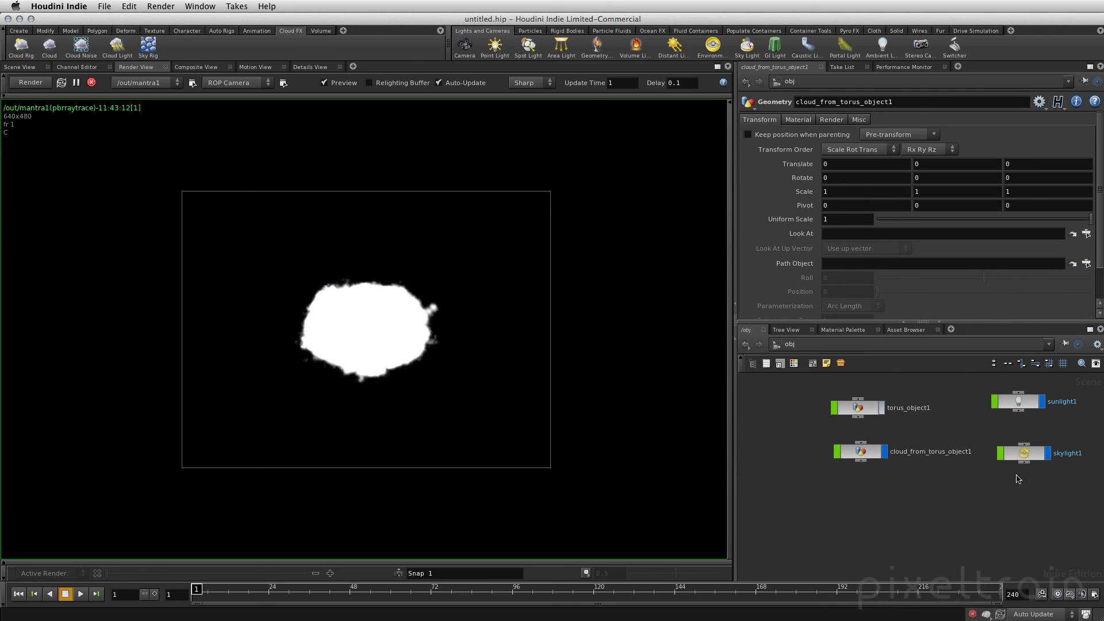
pyautogui.click(1022, 403)
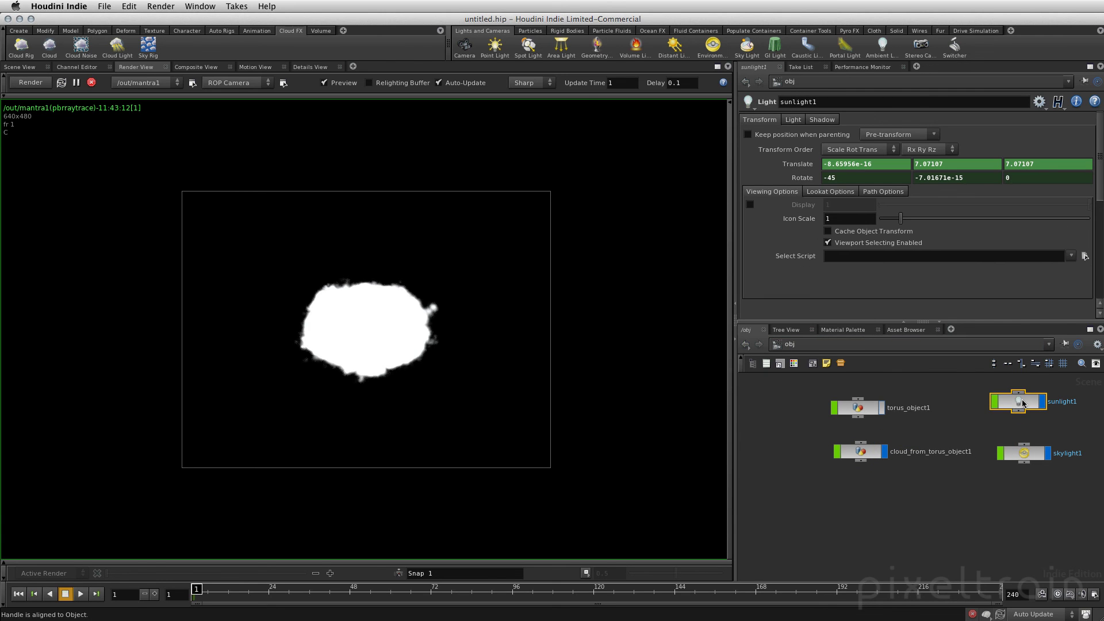
pyautogui.click(792, 120)
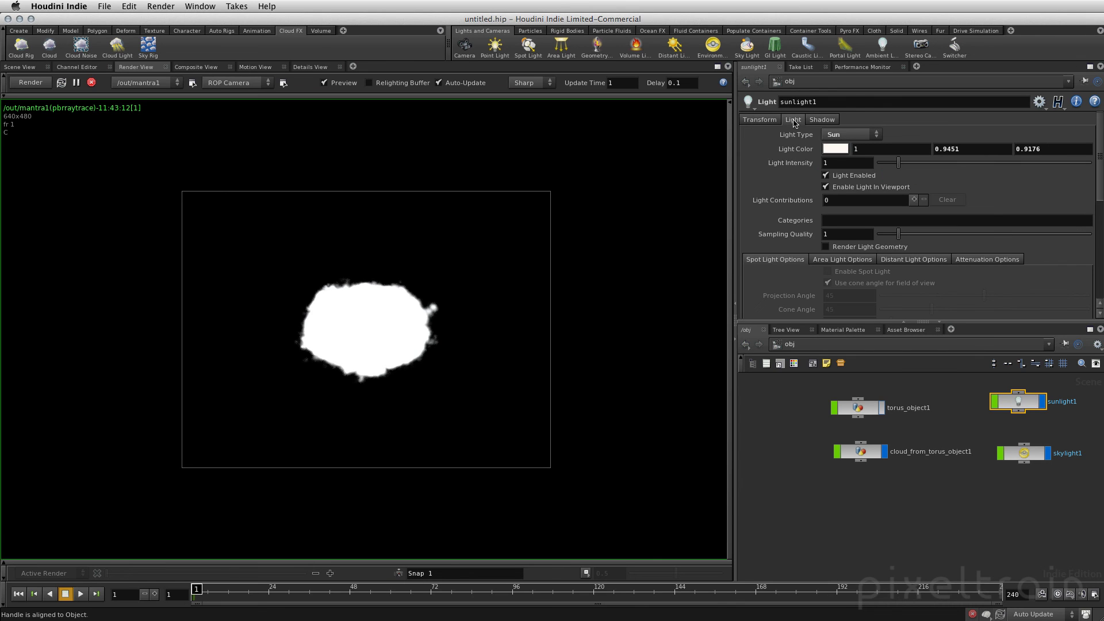
pyautogui.click(835, 148)
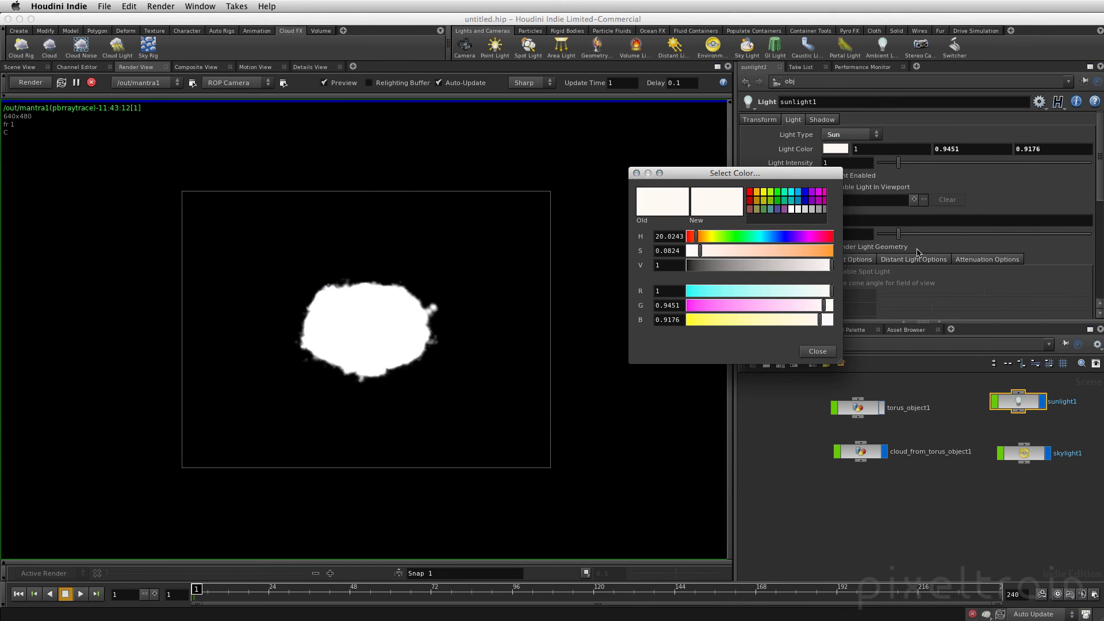
pyautogui.moveTo(700, 251); pyautogui.dragTo(759, 256)
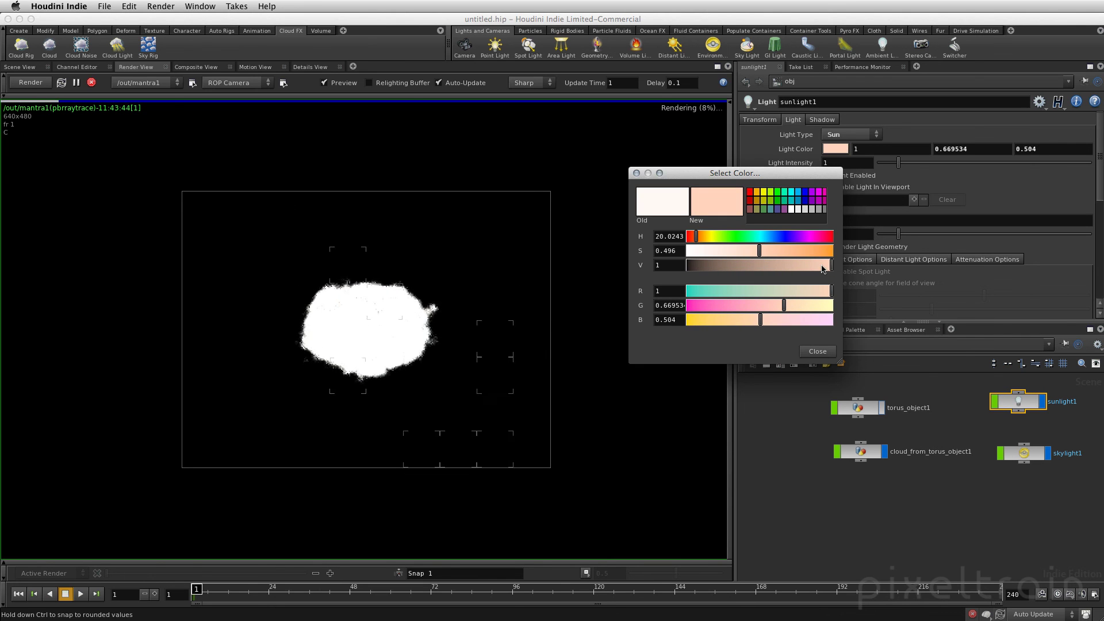
pyautogui.moveTo(823, 268); pyautogui.dragTo(803, 266)
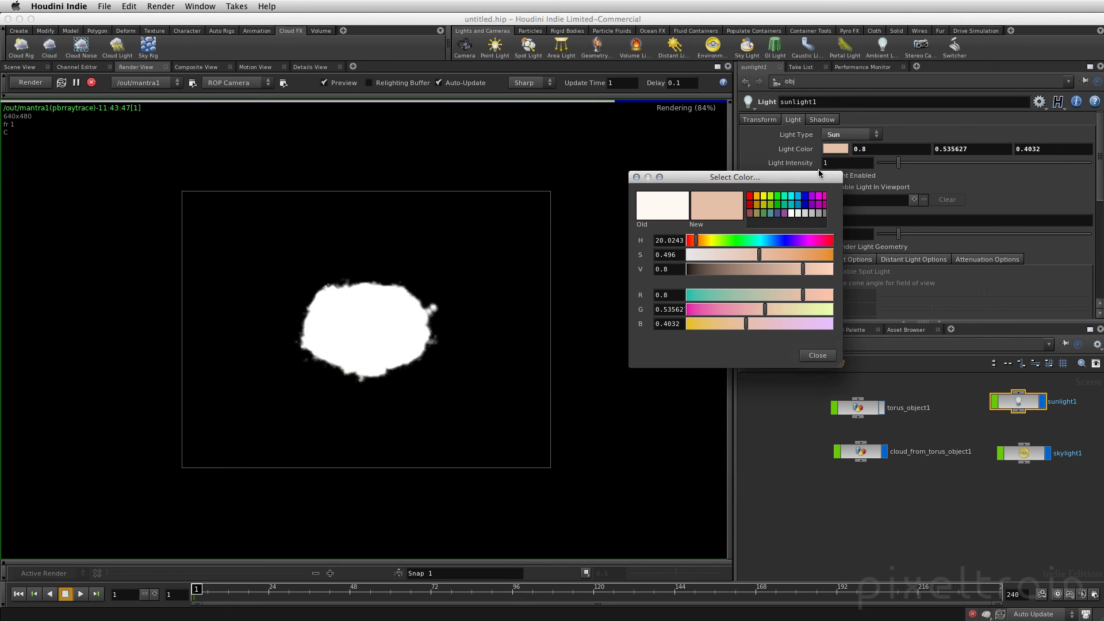
pyautogui.moveTo(821, 175); pyautogui.dragTo(738, 206)
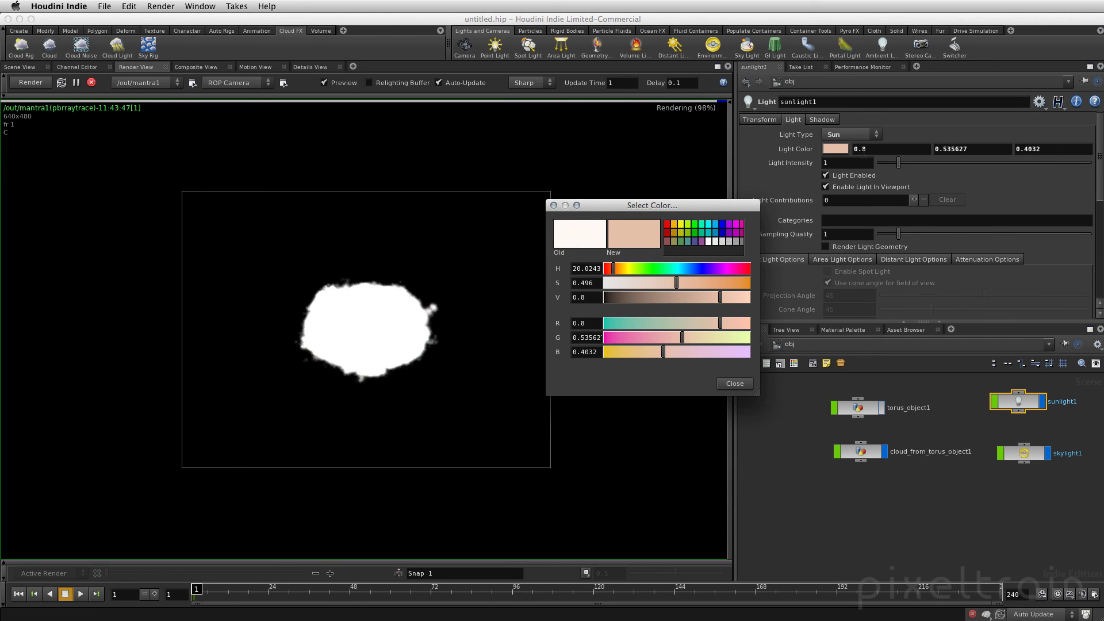
pyautogui.moveTo(897, 163); pyautogui.dragTo(885, 165)
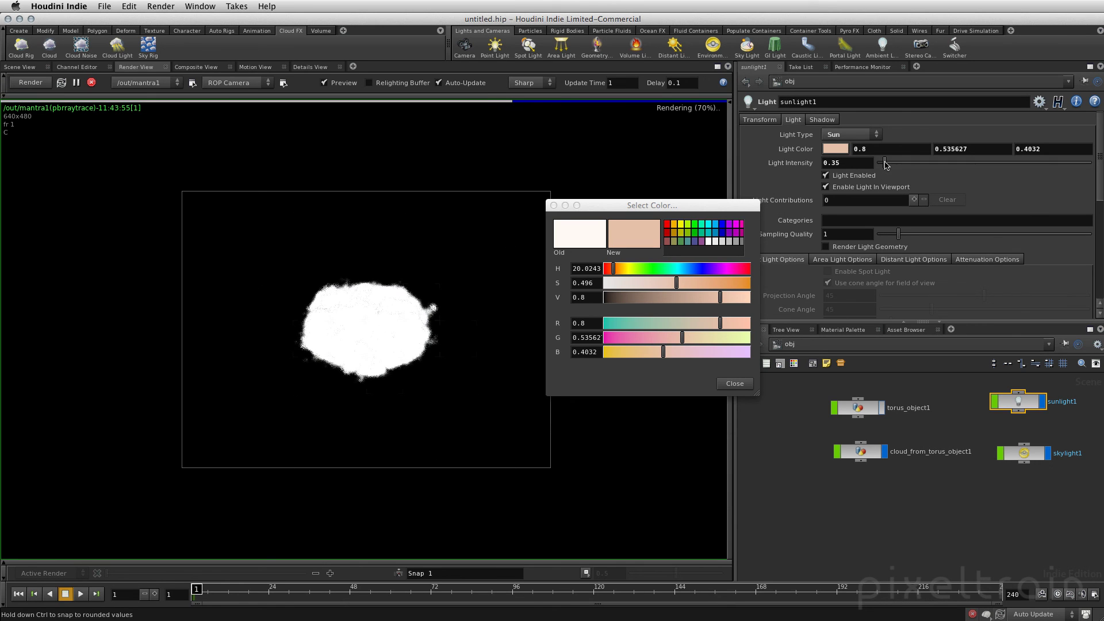
# Step: Set skylight1's Light Intensity to 0.3, stop the running render, and return to Scene View
pyautogui.click(1028, 454)
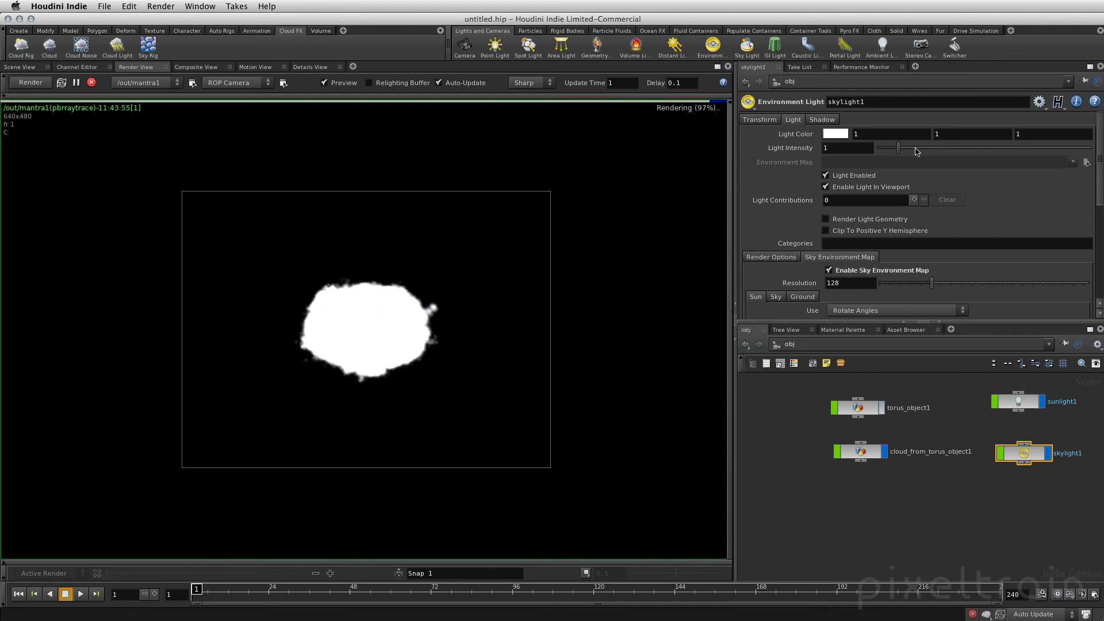
pyautogui.moveTo(898, 148); pyautogui.dragTo(882, 148)
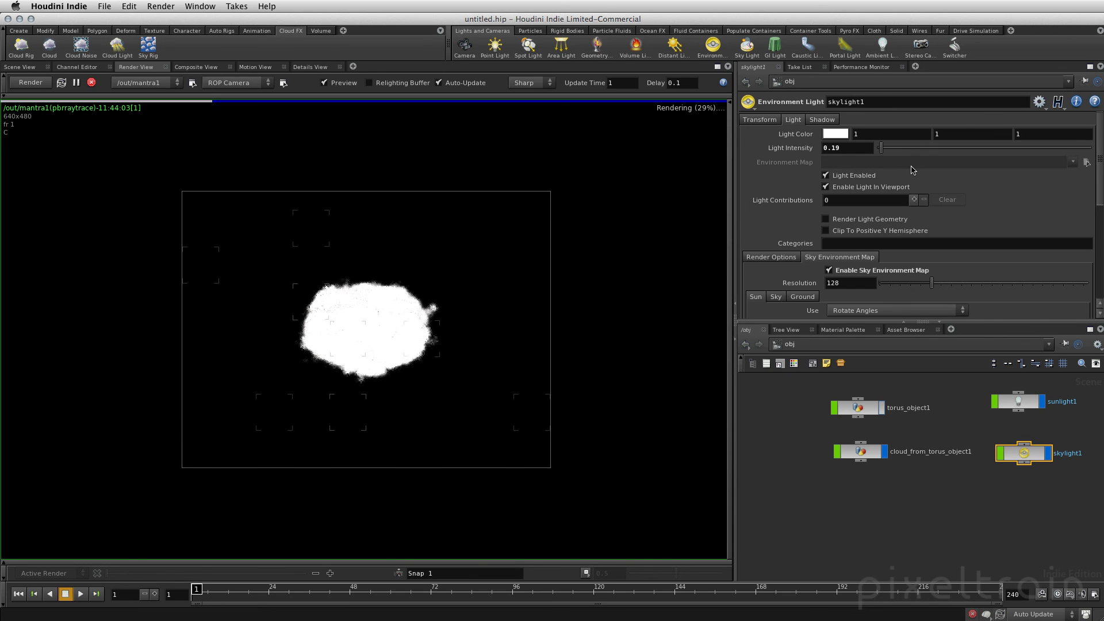
pyautogui.moveTo(888, 150); pyautogui.dragTo(892, 150)
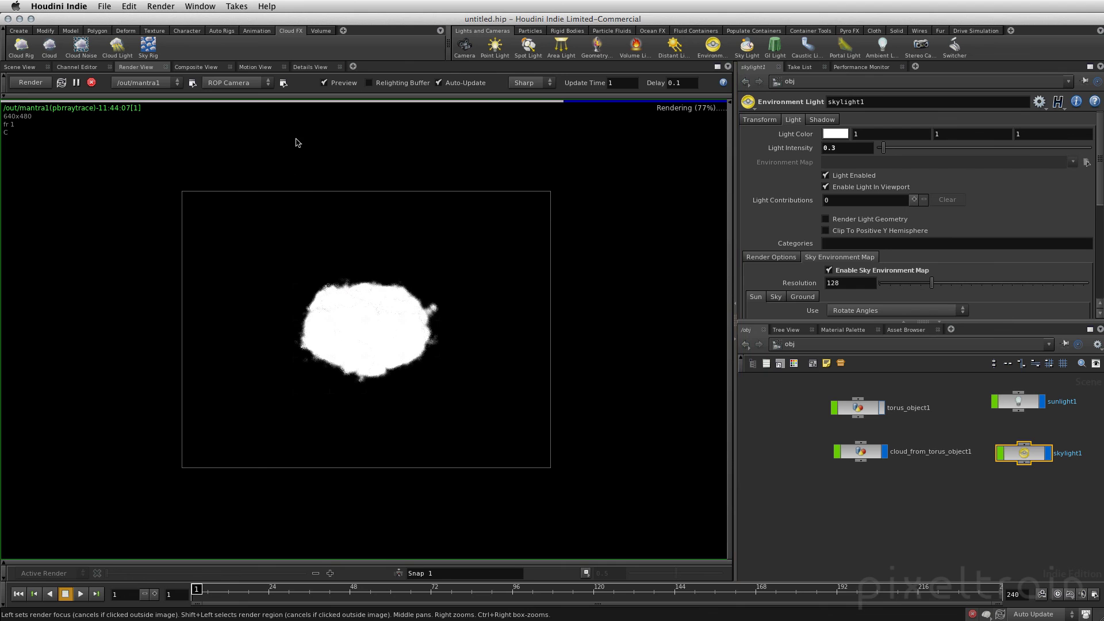
pyautogui.click(97, 82)
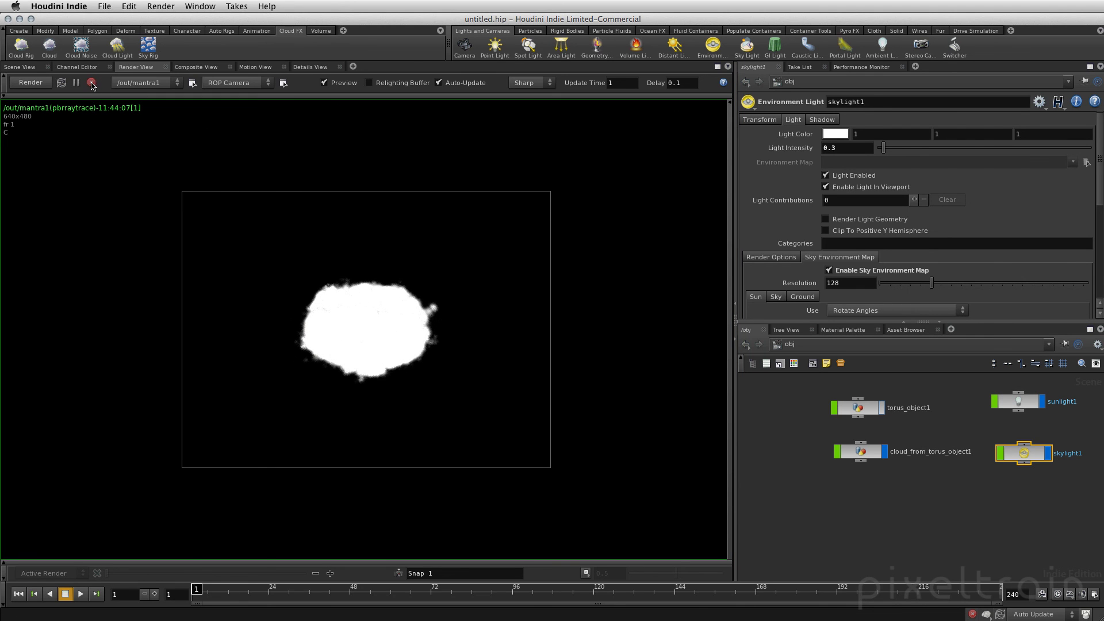
pyautogui.click(29, 67)
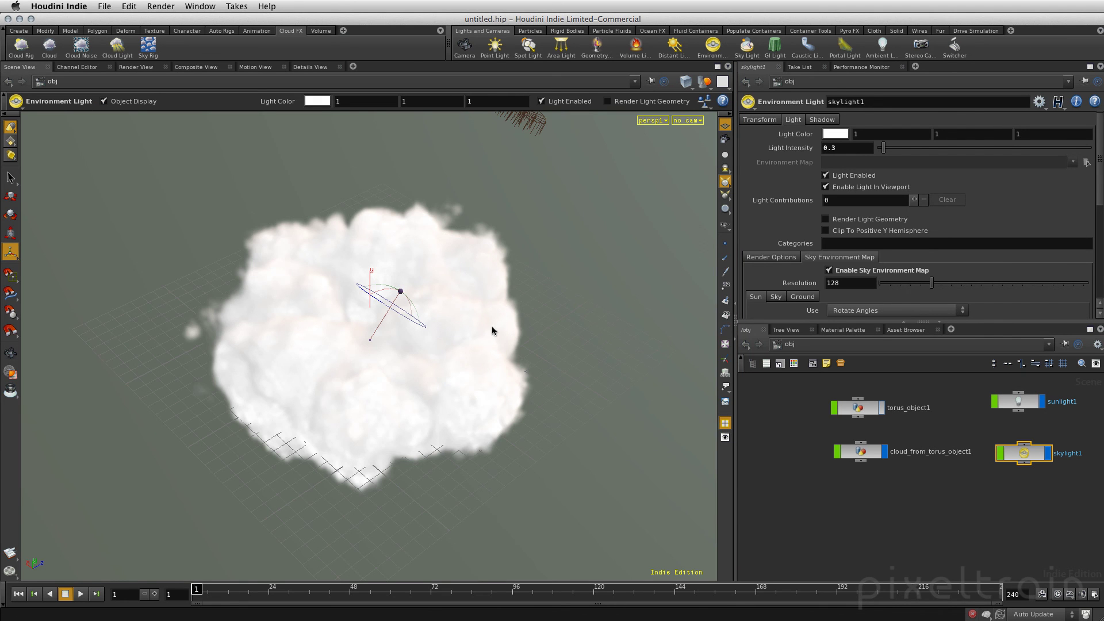
# Step: Inside cloud_from_torus_object1, set cloudlight1's Light Intensity to 0.255 and re-render in Mantra
pyautogui.click(942, 510)
pyautogui.doubleClick(862, 455)
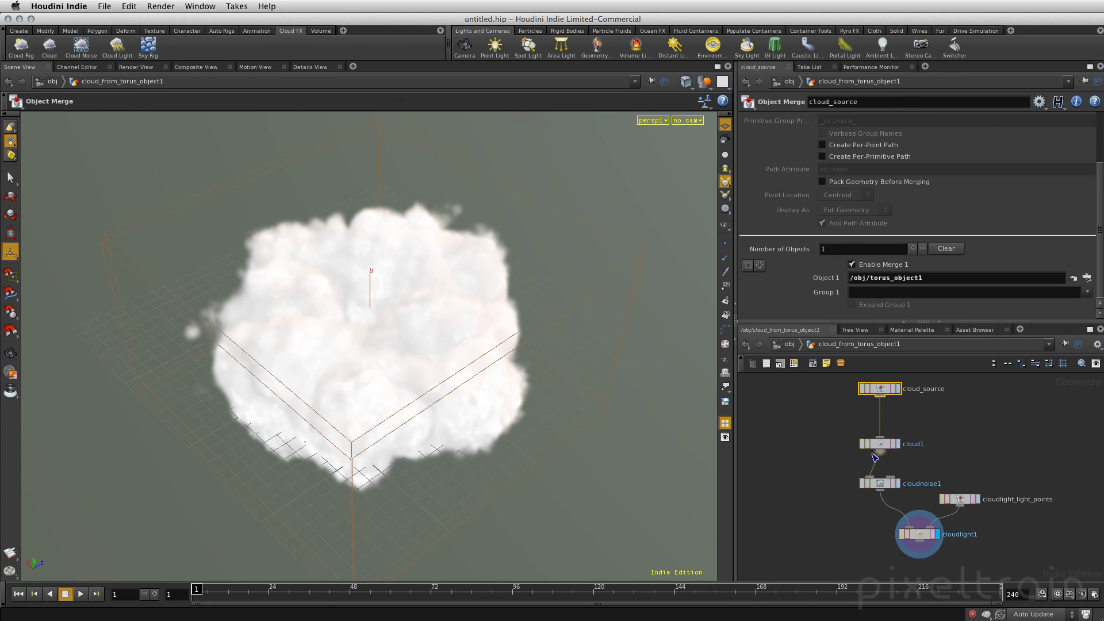
pyautogui.click(926, 536)
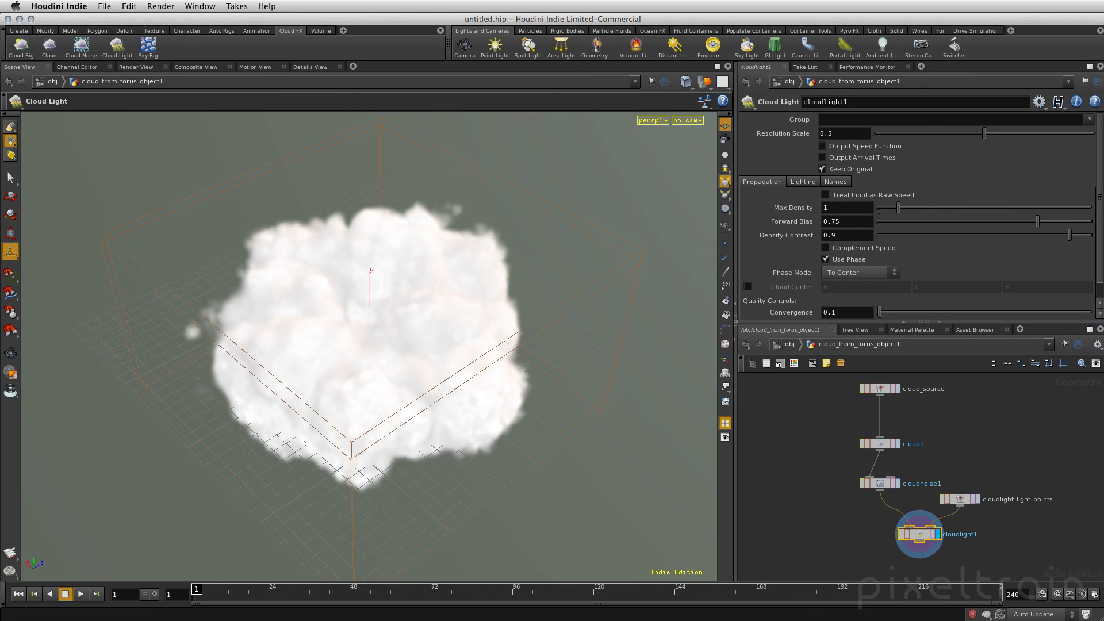
pyautogui.click(811, 184)
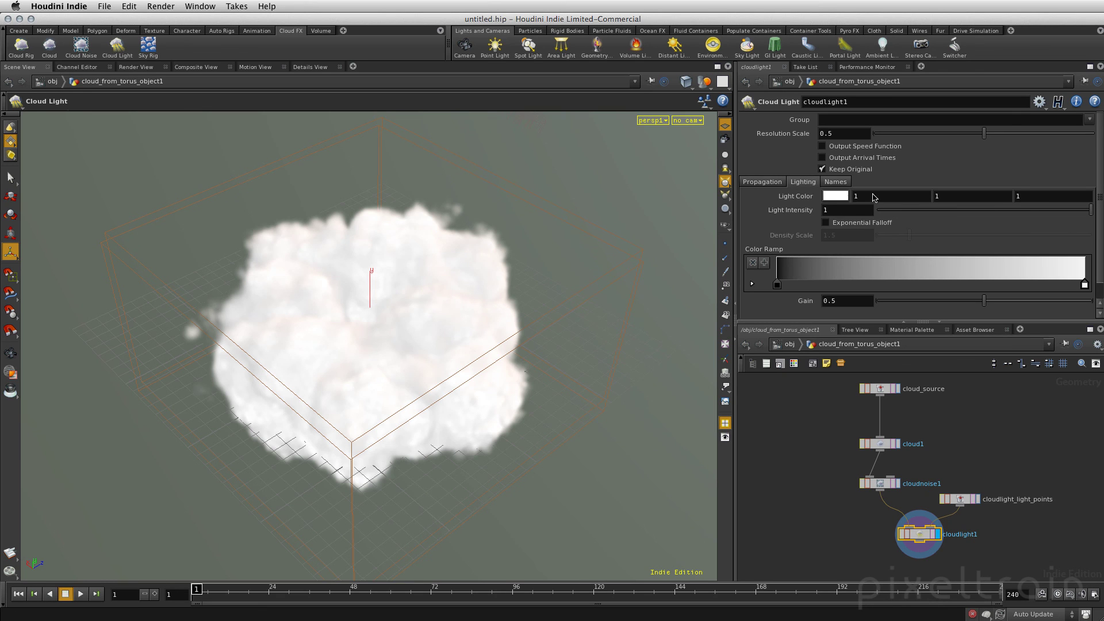
pyautogui.moveTo(1090, 210); pyautogui.dragTo(932, 206)
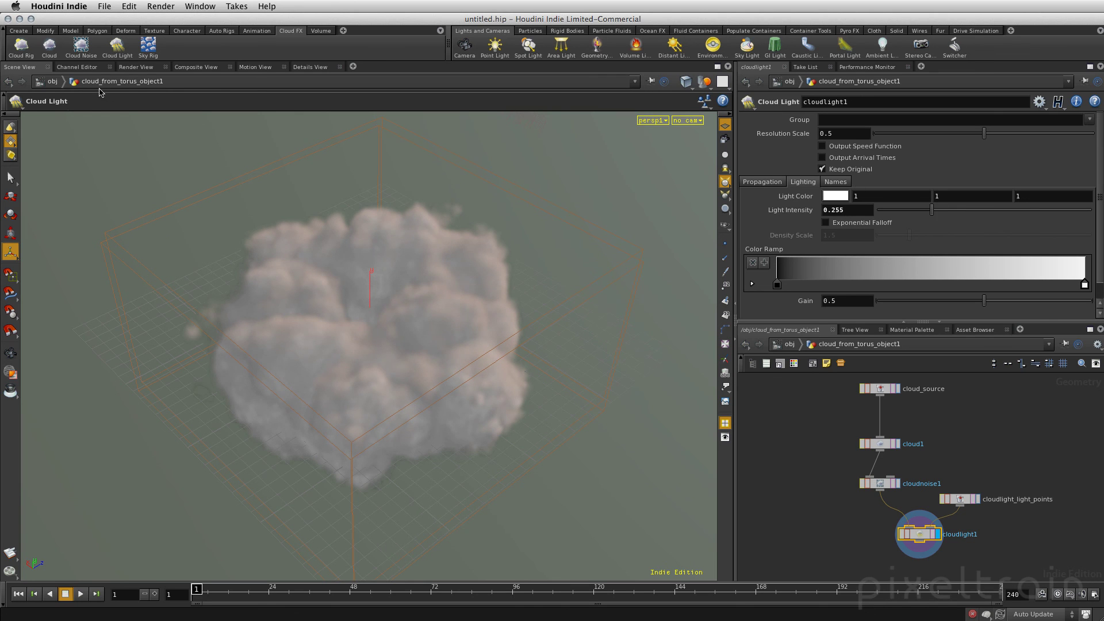
pyautogui.click(130, 68)
pyautogui.click(30, 83)
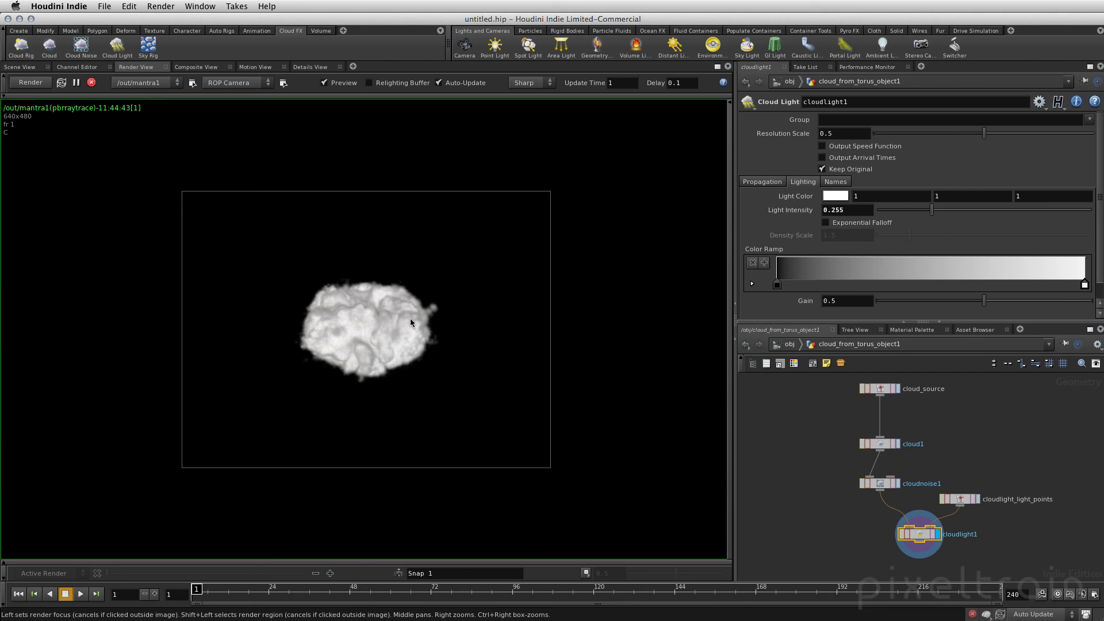
# Step: Switch from the Mantra render back to the Scene View tab
pyautogui.click(26, 67)
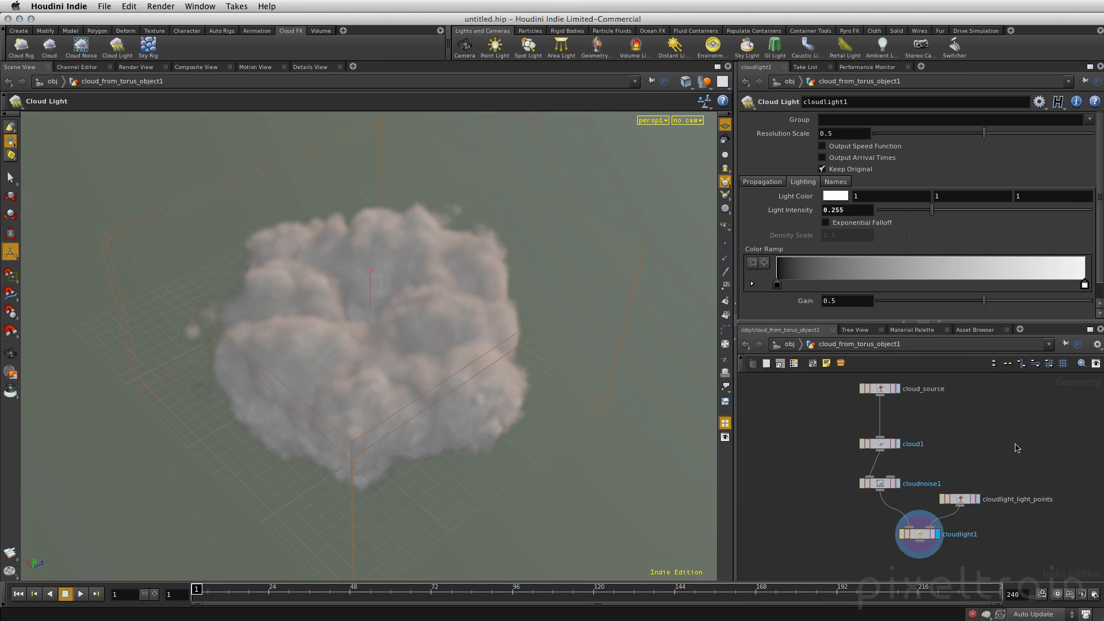